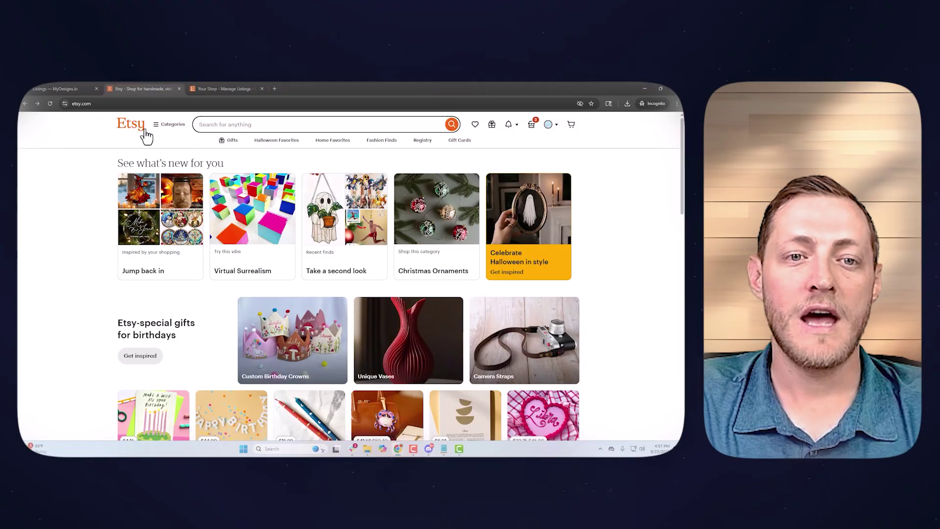
# Search Etsy for "Christmas Ornaments"
pyautogui.click(229, 124)
pyautogui.write('Christmas Ornaments')
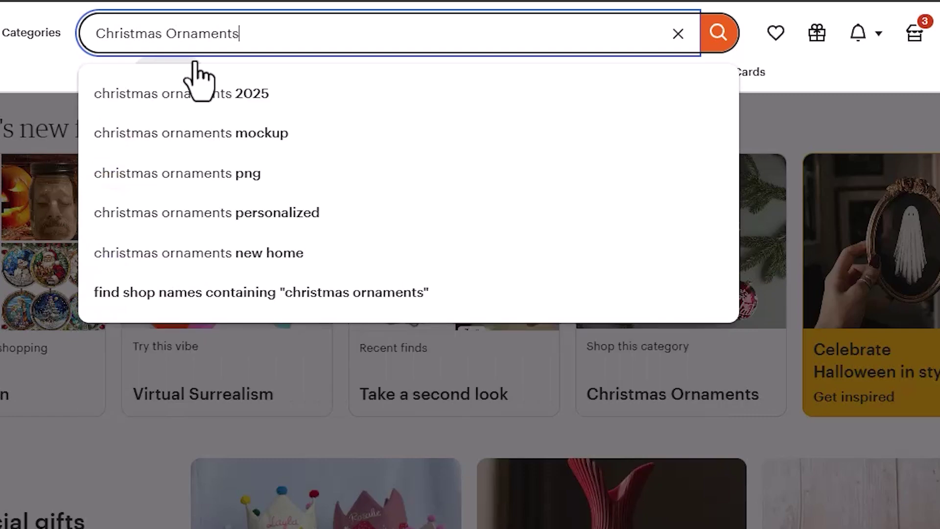
pyautogui.press('Escape')
pyautogui.click(705, 40)
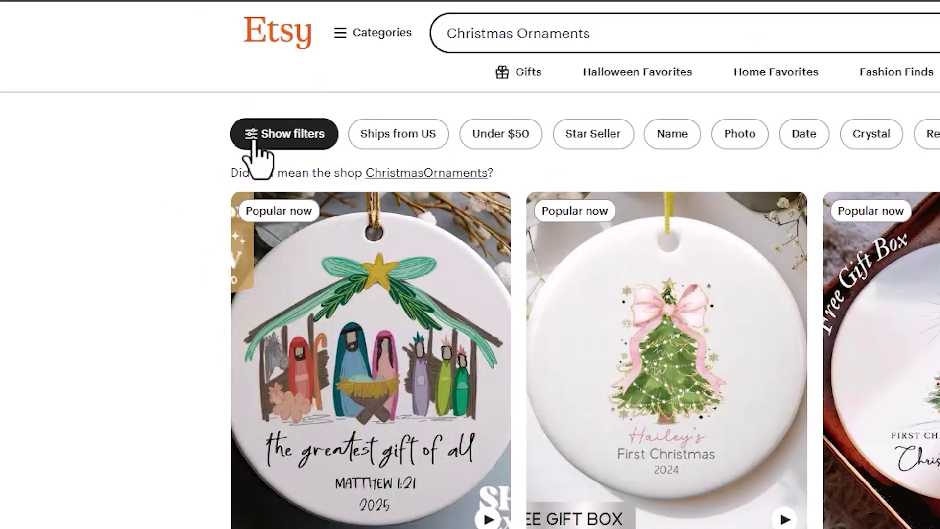
# Filter the ornament results to physical items from Star Sellers
pyautogui.click(134, 167)
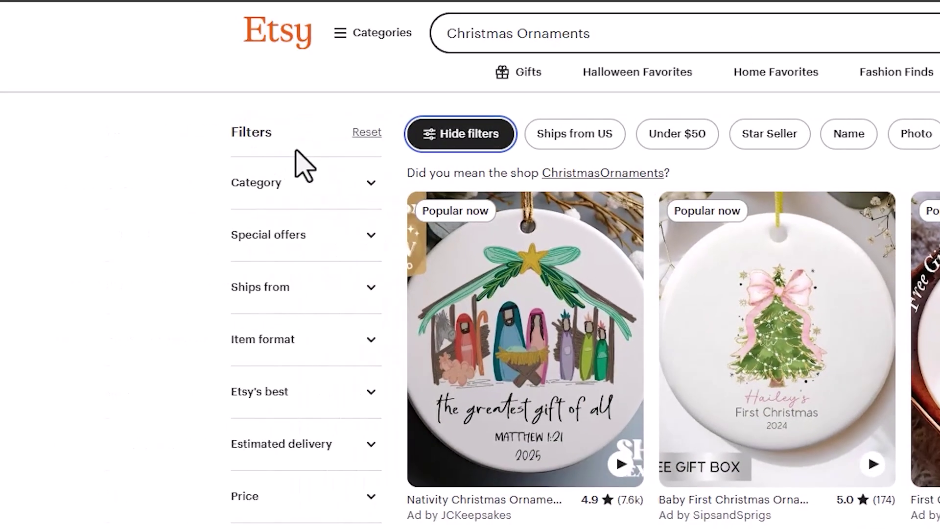
pyautogui.click(371, 337)
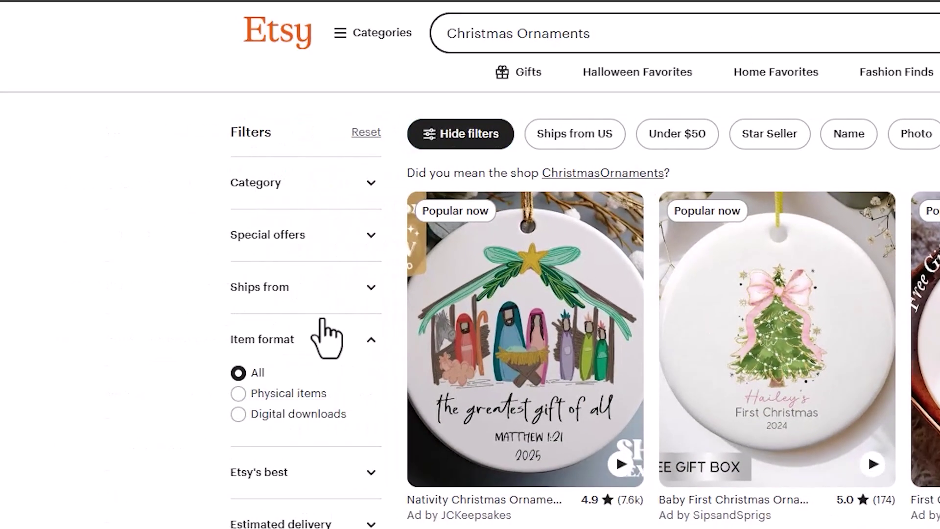
pyautogui.click(238, 396)
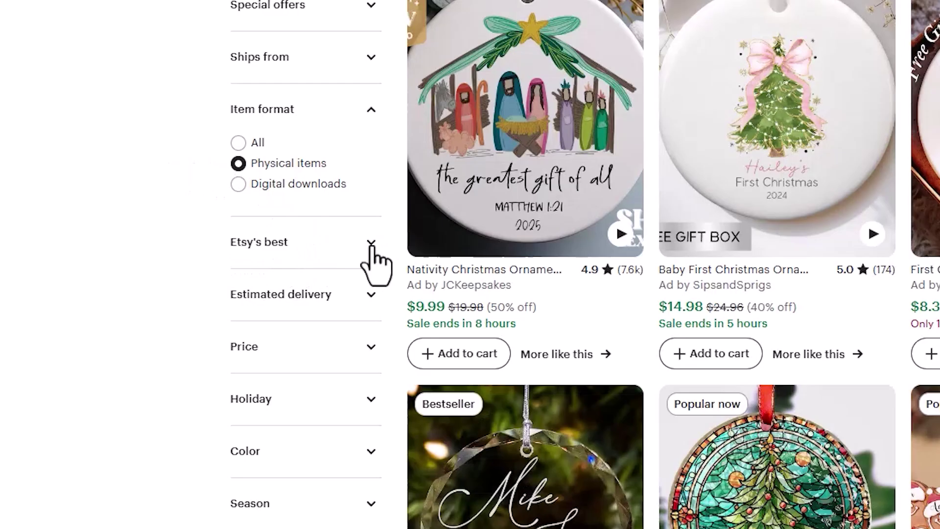
pyautogui.click(168, 304)
pyautogui.click(238, 296)
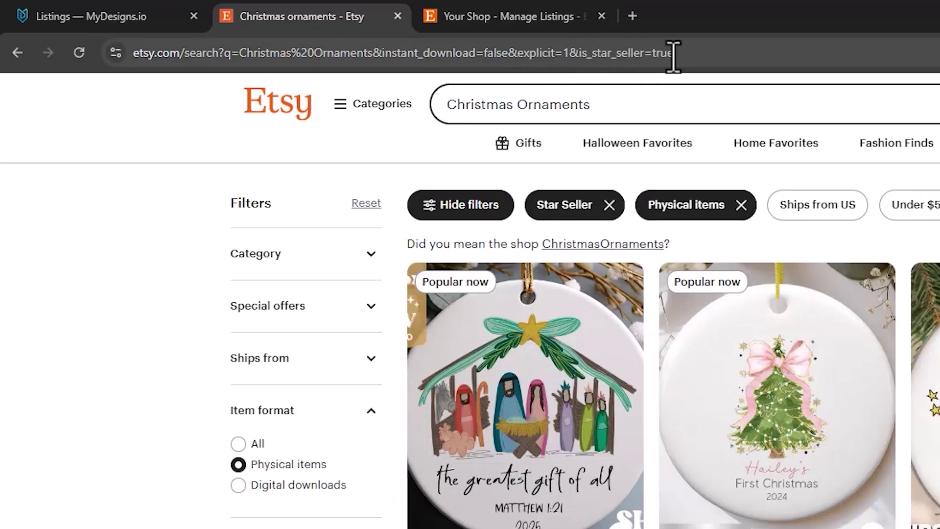
# Change is_star_seller to is_best_seller in the search URL and load the edited address
pyautogui.click(606, 53)
pyautogui.click(621, 53)
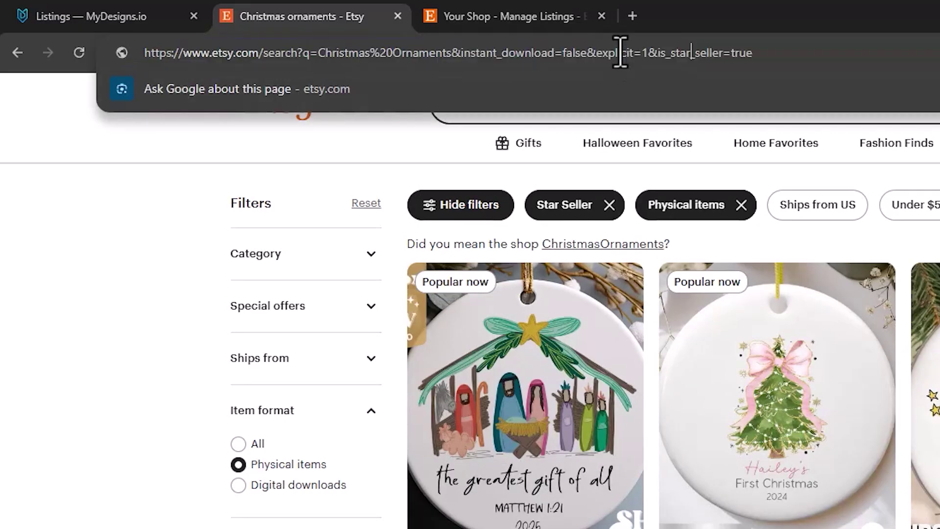
pyautogui.moveTo(690, 52); pyautogui.dragTo(670, 53)
pyautogui.write('best')
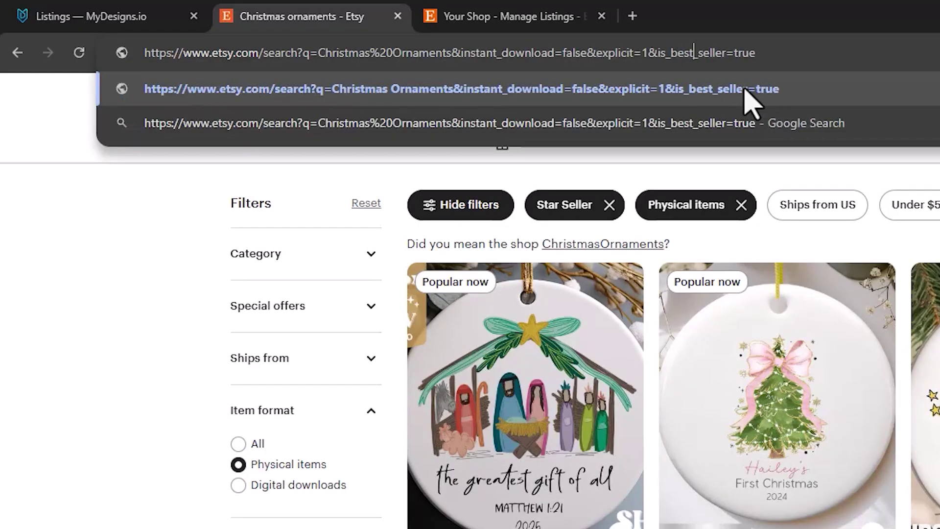
pyautogui.press('Return')
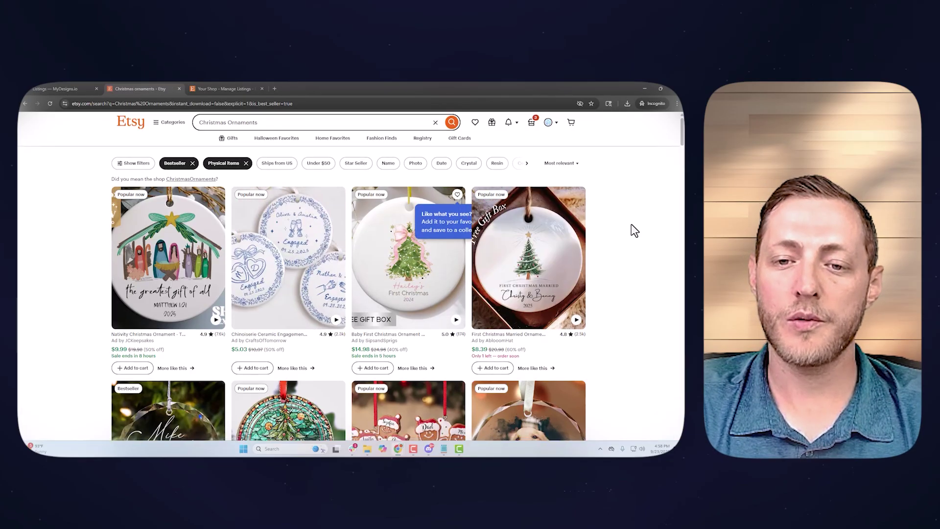
# Browse the bestselling Christmas ornament listings to examine their designs, personalization styles and prices
pyautogui.scroll(-2, 631, 227)
pyautogui.scroll(-3, 631, 225)
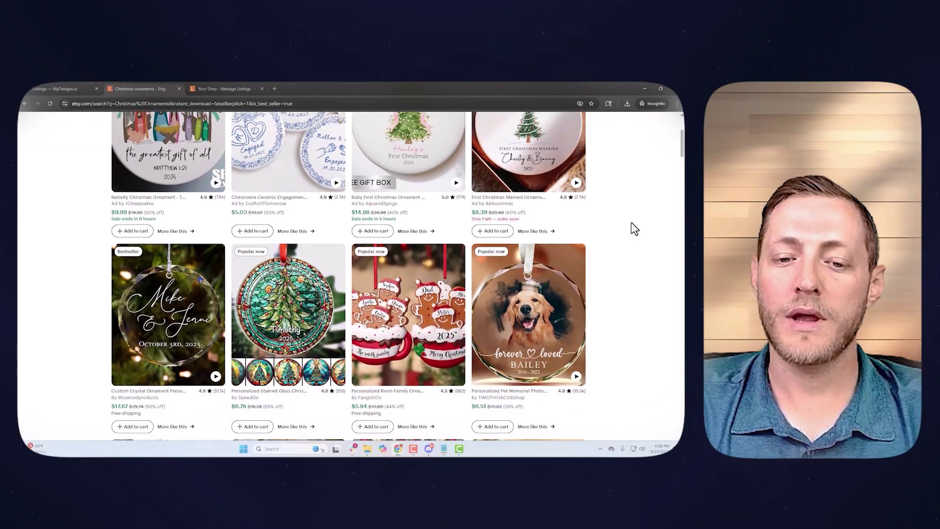
pyautogui.scroll(-3, 630, 220)
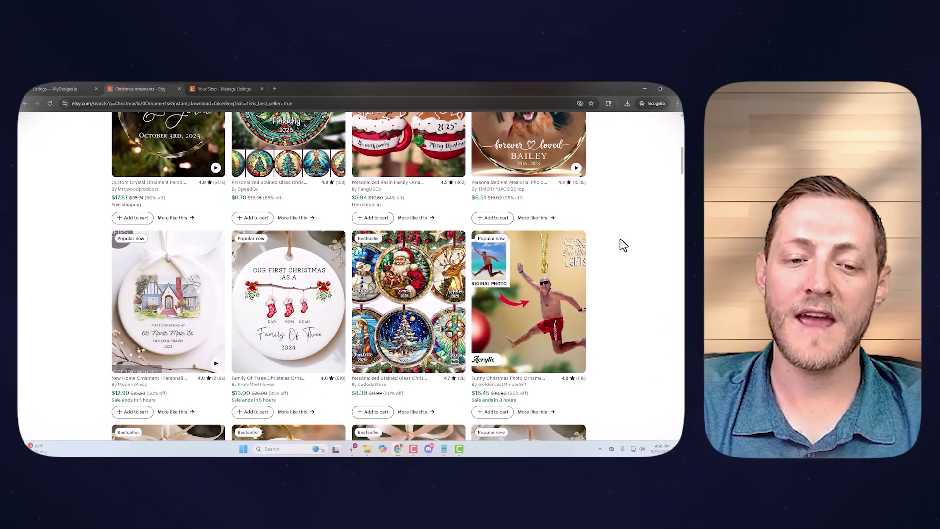
pyautogui.scroll(-2, 617, 252)
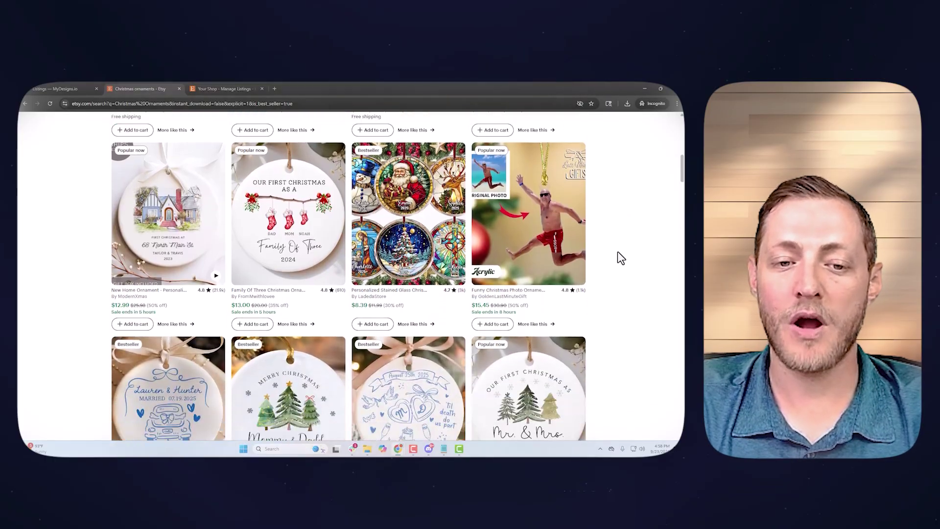
pyautogui.scroll(-1, 124, 273)
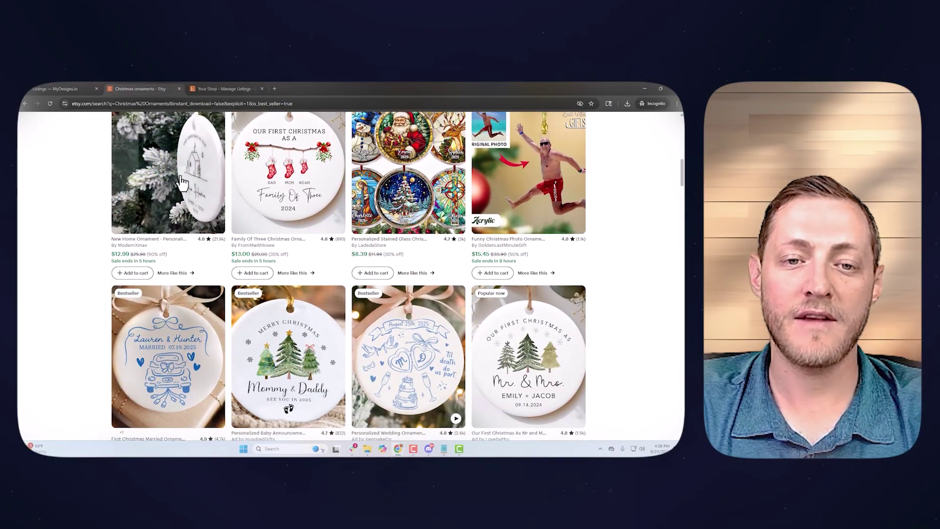
pyautogui.scroll(-1, 601, 225)
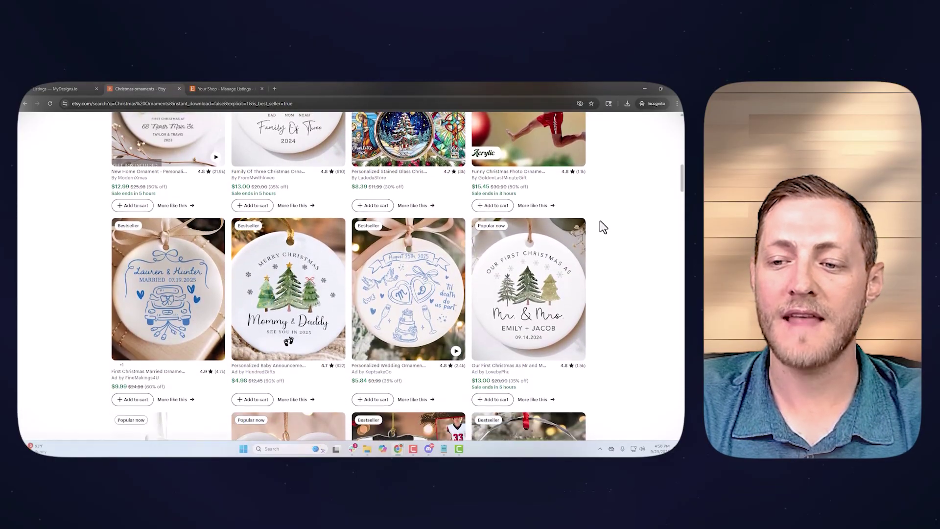
pyautogui.scroll(-2, 597, 245)
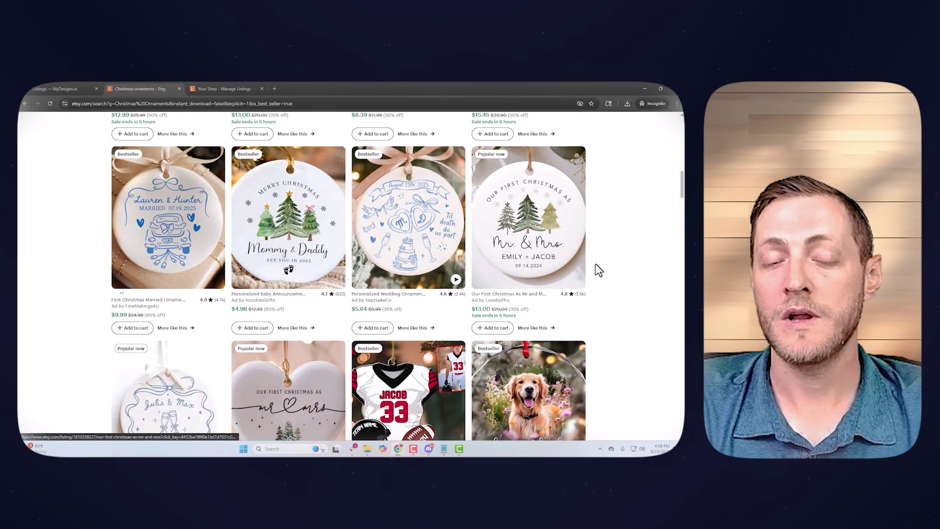
pyautogui.scroll(-3, 621, 270)
pyautogui.scroll(-3, 631, 266)
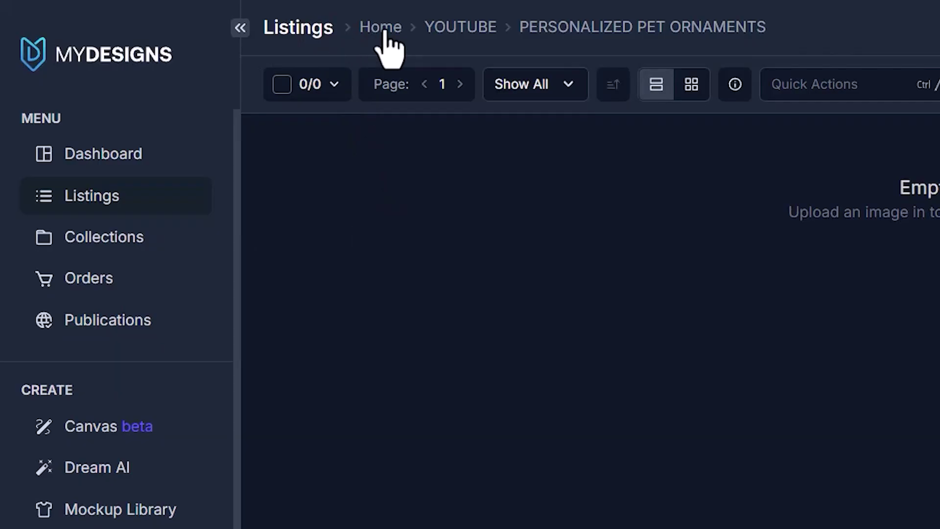
# In MyDesigns, view the Collections folder tree for the PERSONALIZED PET ORNAMENTS listings folder, then close it
pyautogui.click(387, 40)
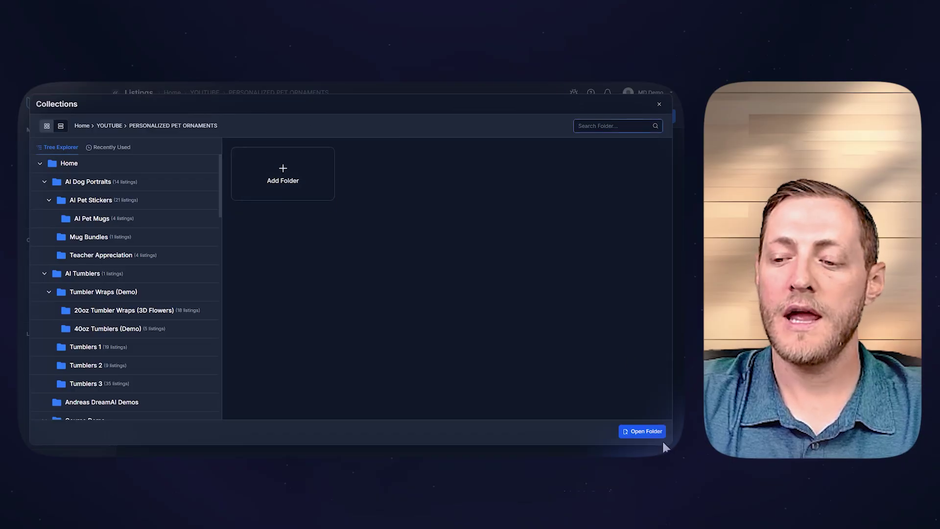
pyautogui.click(659, 104)
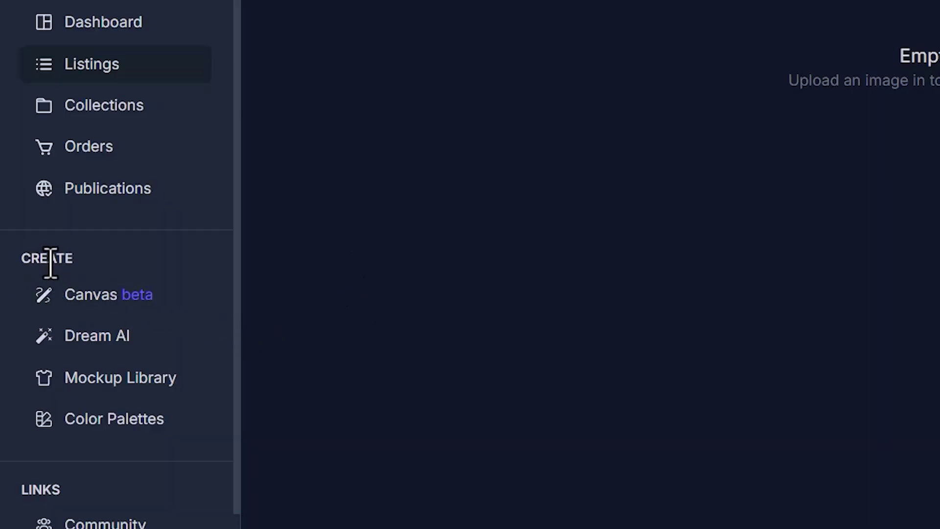
# Open Dream AI and set the generation mode to Image to Image (Remix Image)
pyautogui.click(117, 342)
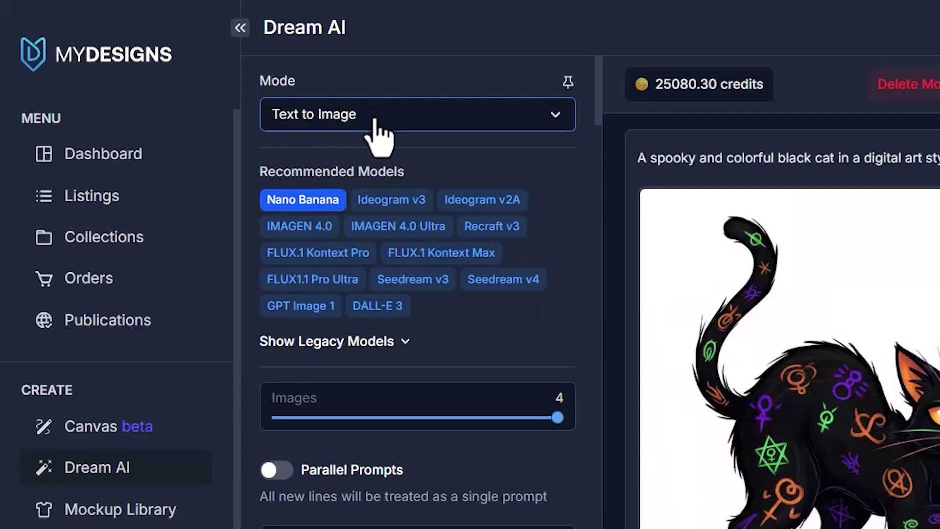
pyautogui.click(171, 130)
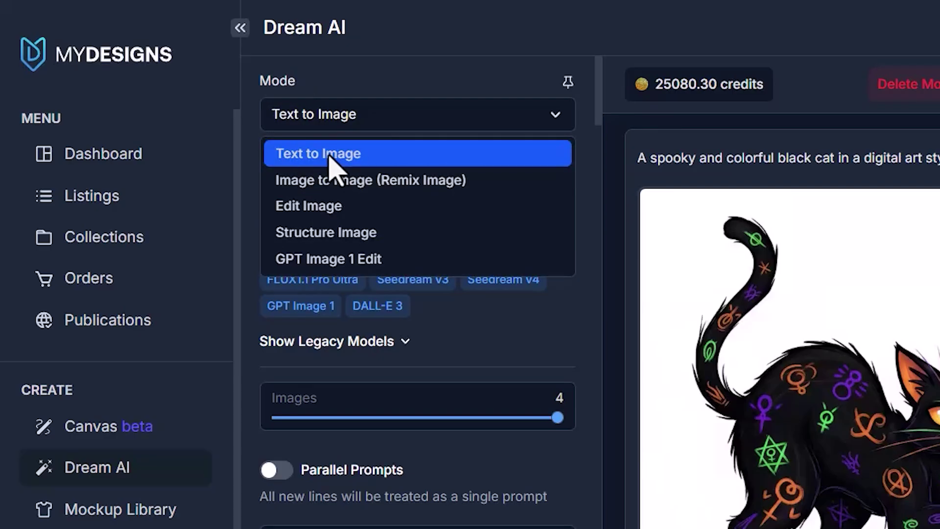
pyautogui.click(365, 183)
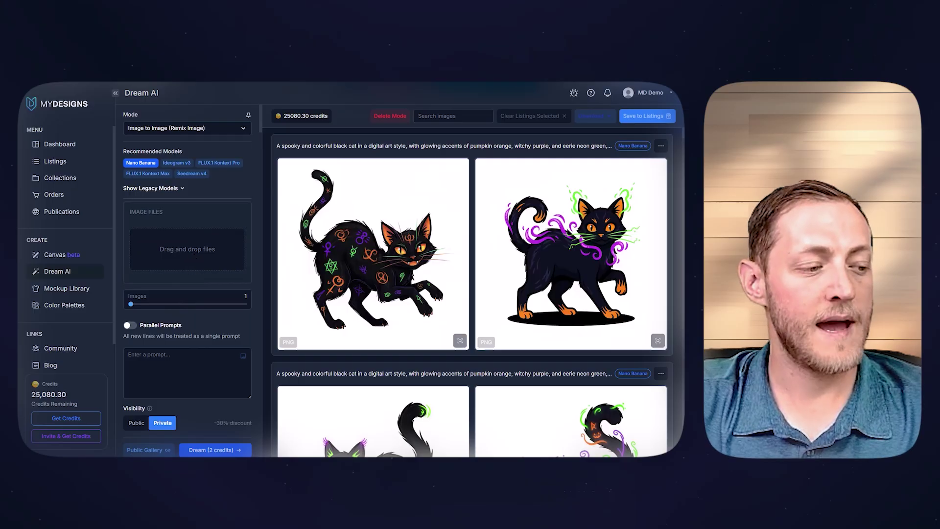
# Add the Golden Retriever photo from the Downloads folder as the reference image file
pyautogui.hotkey('alt', 'Tab')
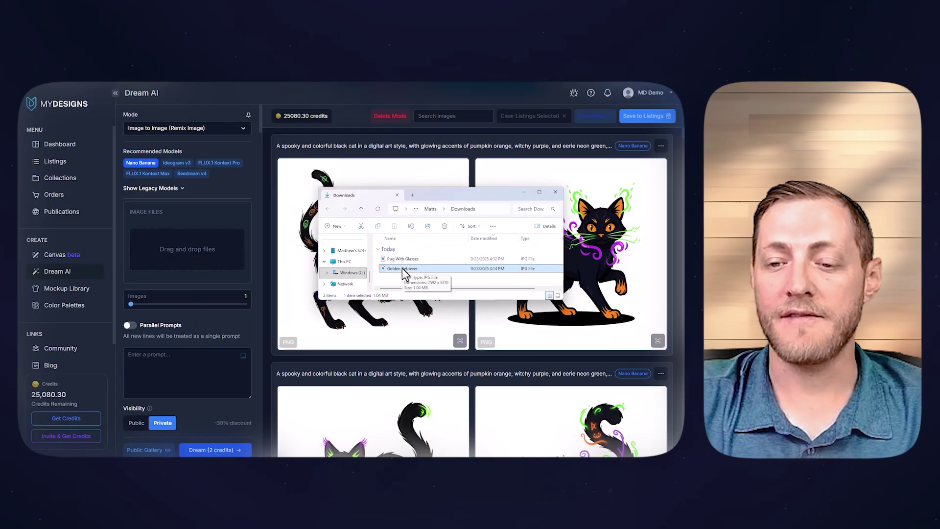
pyautogui.moveTo(402, 268); pyautogui.dragTo(259, 269)
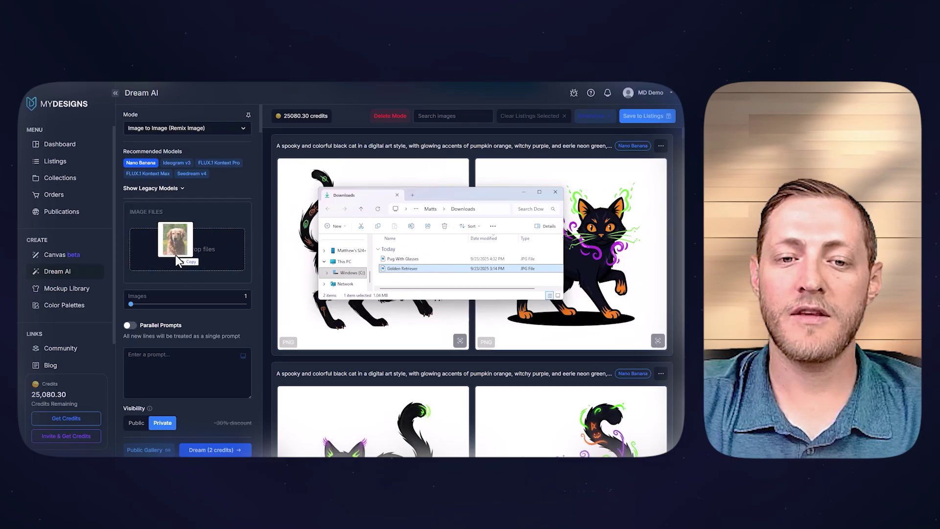
pyautogui.moveTo(175, 255); pyautogui.dragTo(177, 257)
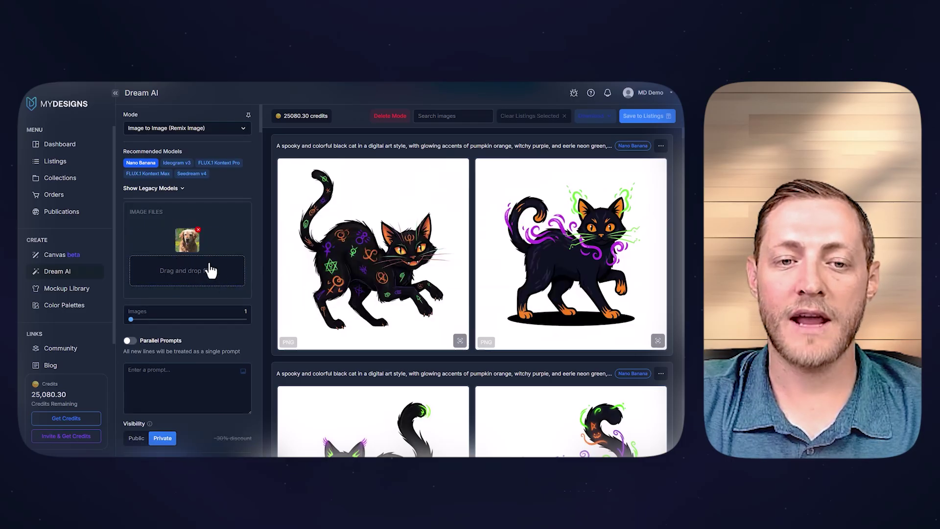
# Copy the golden retriever christmas hat watercolor portrait prompt from the Notepad document and paste it as the Dream AI prompt
pyautogui.hotkey('alt', 'Tab')
pyautogui.click(261, 221)
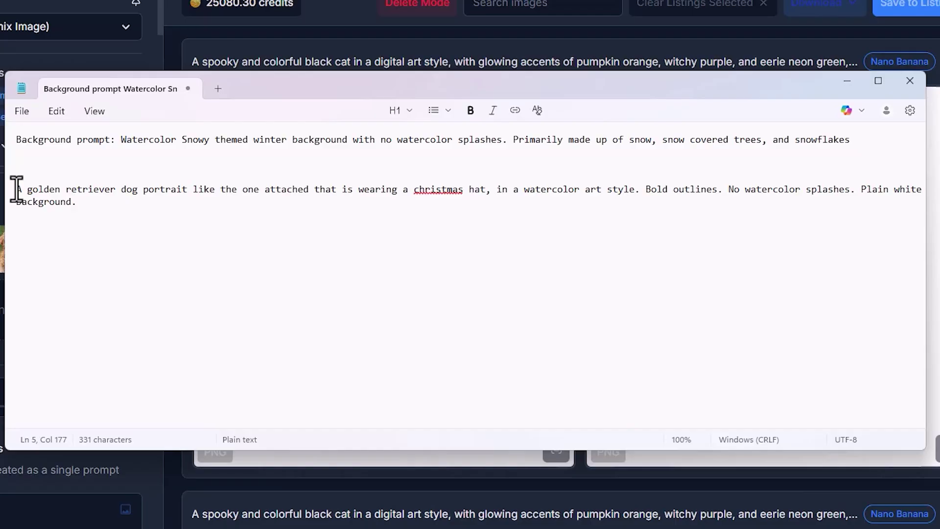
pyautogui.moveTo(188, 210); pyautogui.dragTo(231, 220)
pyautogui.hotkey('ctrl', 'c')
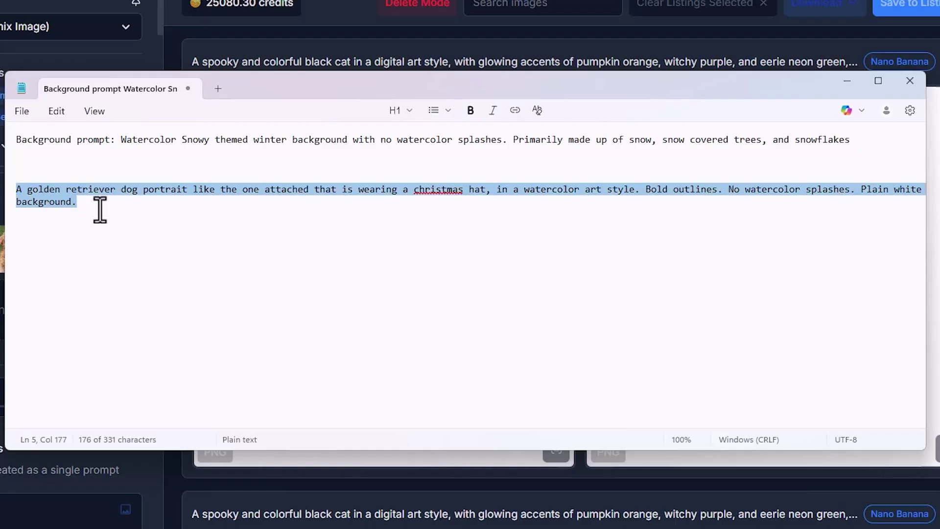
pyautogui.click(215, 257)
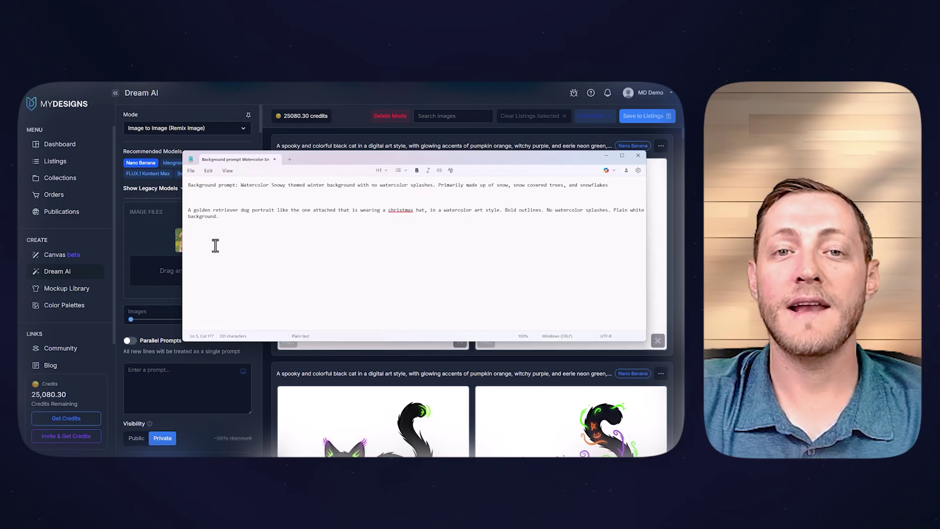
pyautogui.click(163, 377)
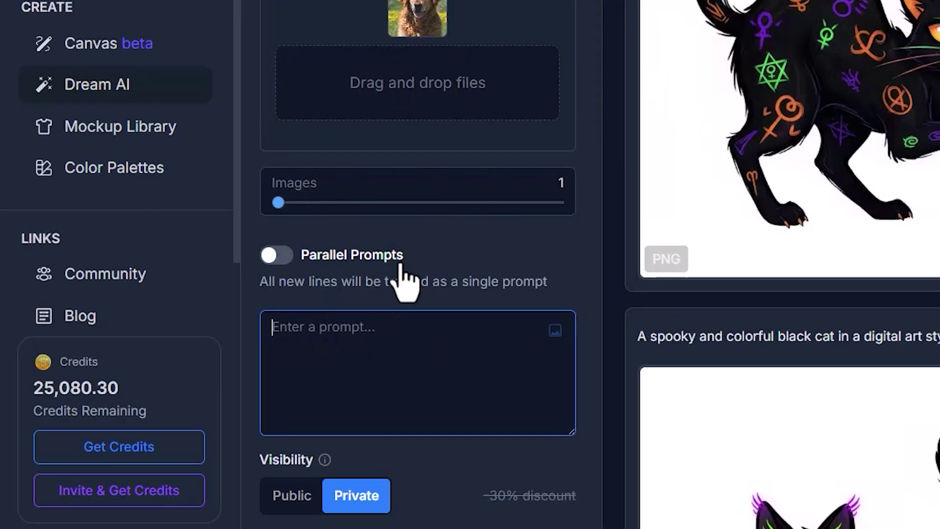
pyautogui.hotkey('ctrl', 'v')
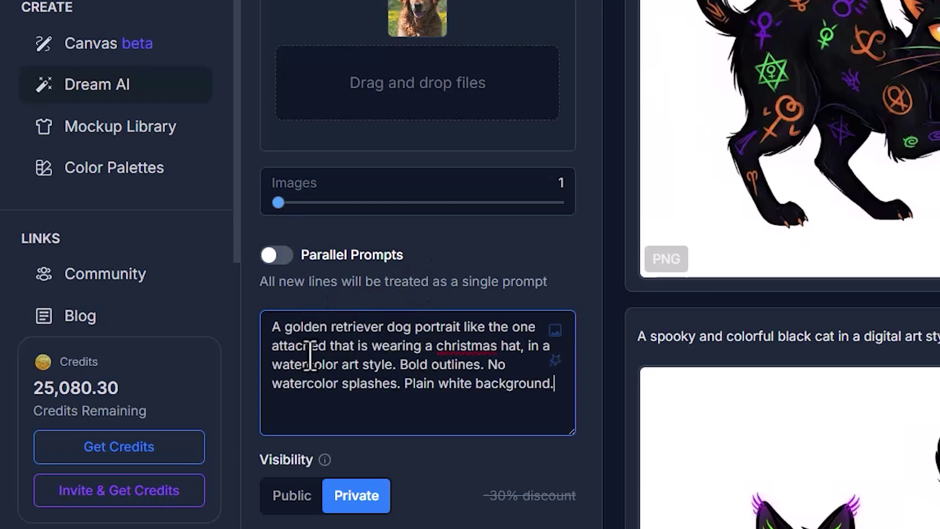
# Set the number of images to 4 and generate the golden retriever portraits
pyautogui.scroll(-2, 460, 294)
pyautogui.scroll(-3, 460, 294)
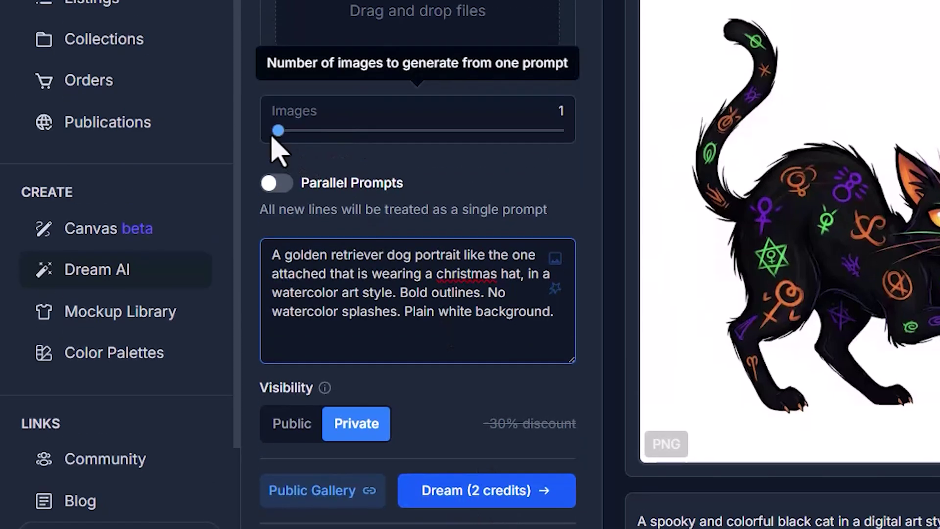
pyautogui.click(277, 133)
pyautogui.moveTo(277, 134); pyautogui.dragTo(548, 124)
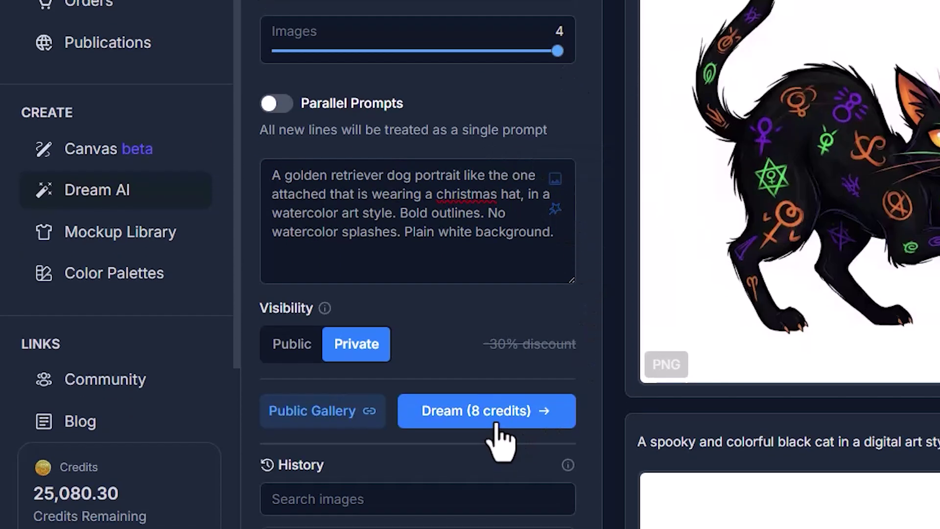
pyautogui.click(494, 496)
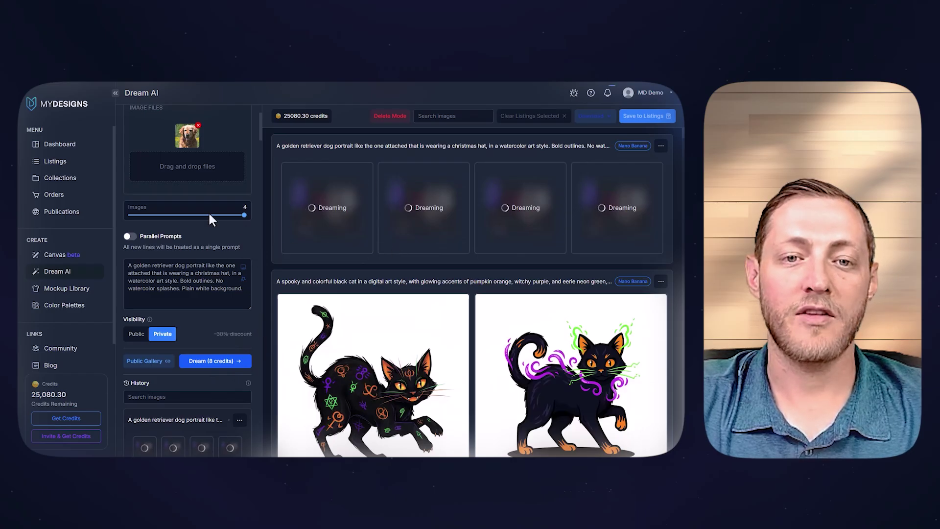
# Replace the golden retriever reference image with the Pug With Glasses photo from the Downloads folder, and view that photo enlarged
pyautogui.scroll(2, 209, 215)
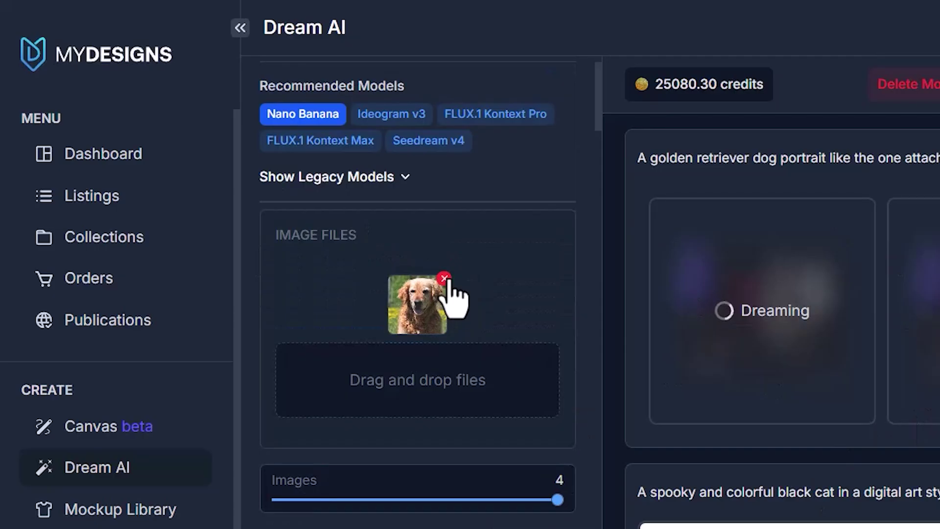
pyautogui.click(198, 195)
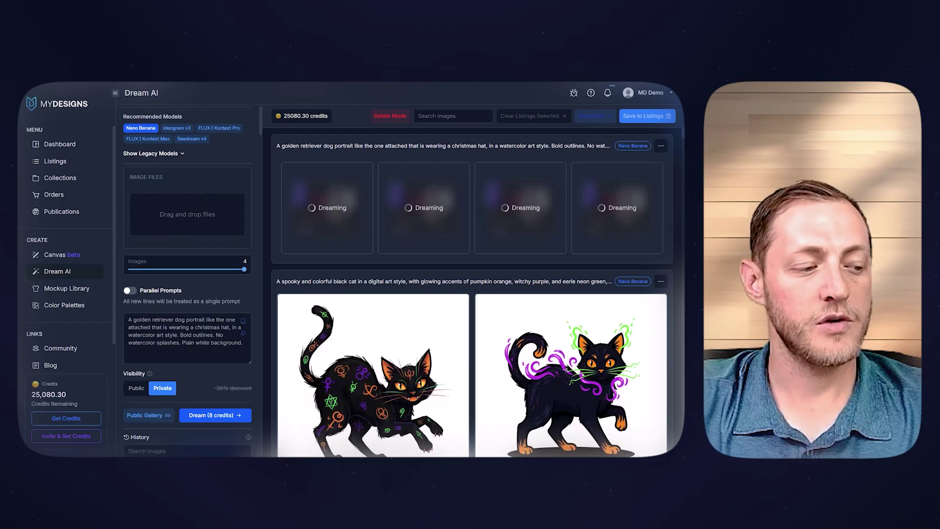
pyautogui.hotkey('alt', 'Tab')
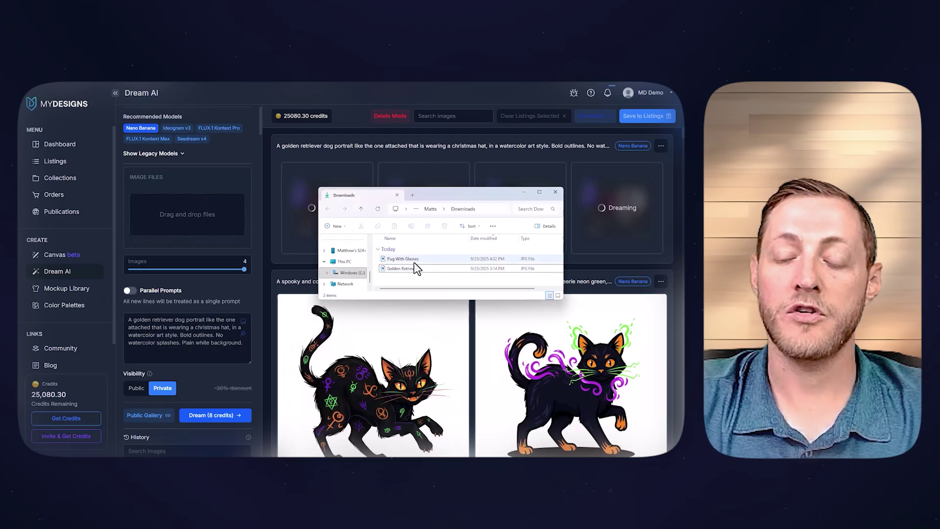
pyautogui.click(412, 259)
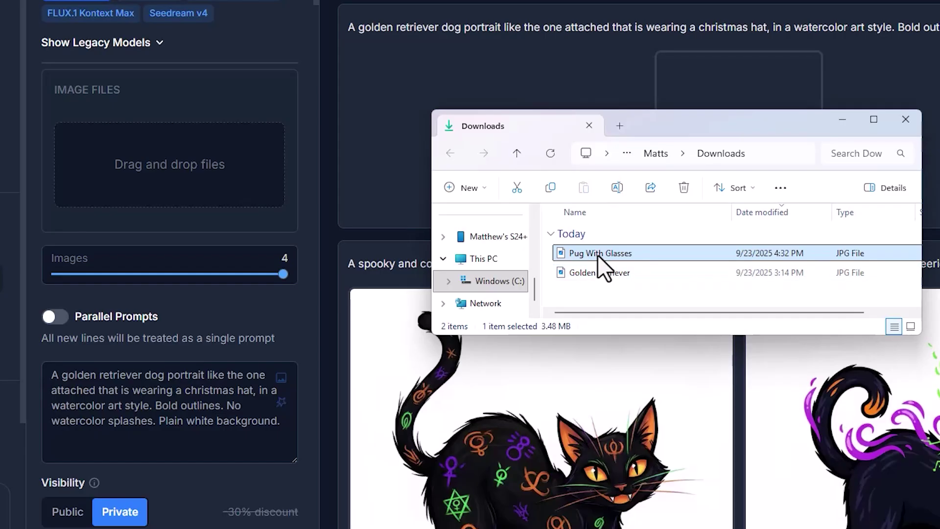
pyautogui.moveTo(597, 254); pyautogui.dragTo(166, 194)
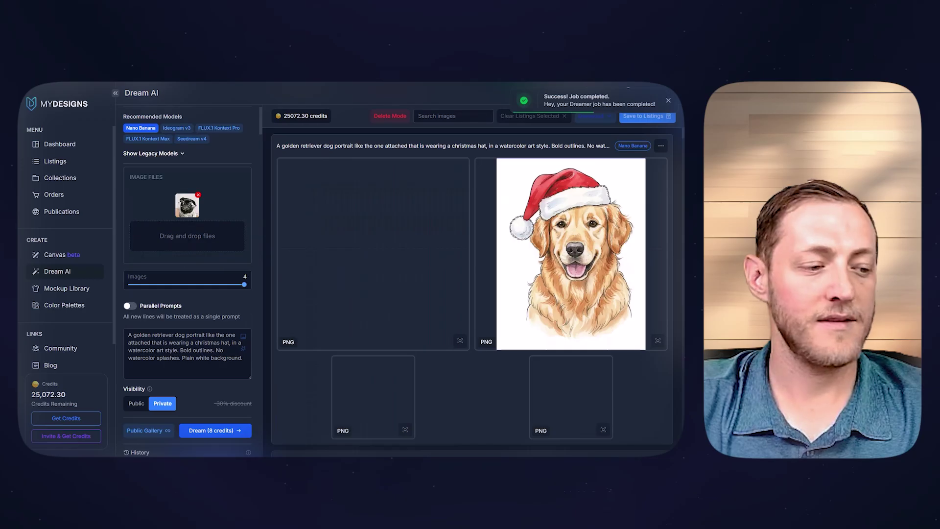
pyautogui.hotkey('alt', 'Tab')
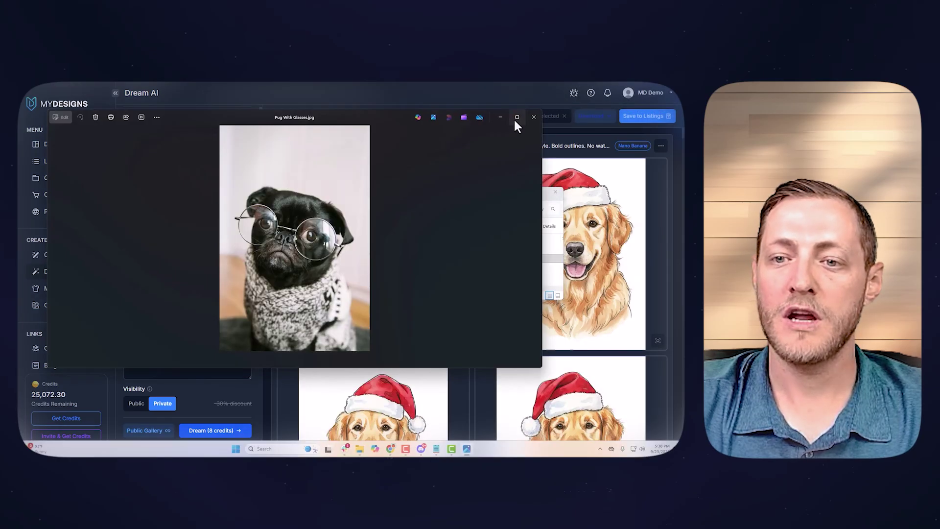
pyautogui.click(517, 118)
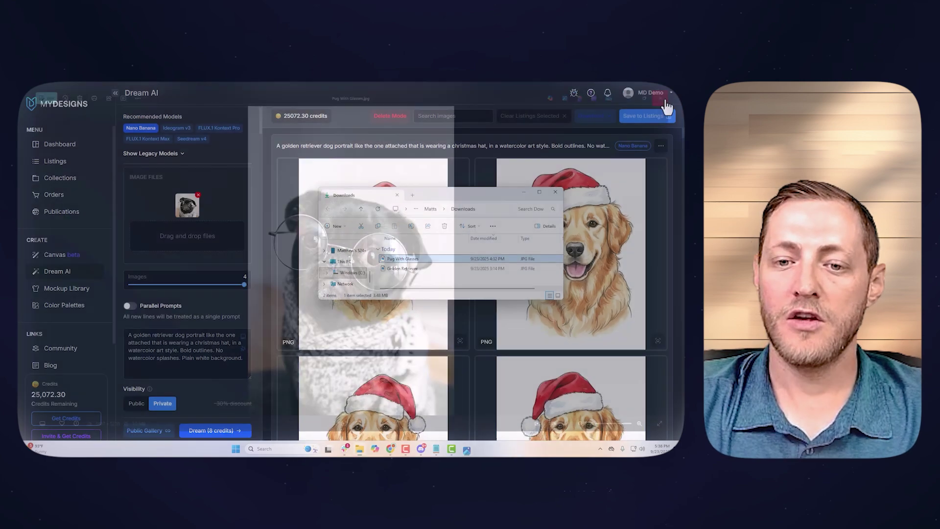
# Change "golden retriever" to "pug" in the Dream AI prompt and generate the pug portraits
pyautogui.click(444, 448)
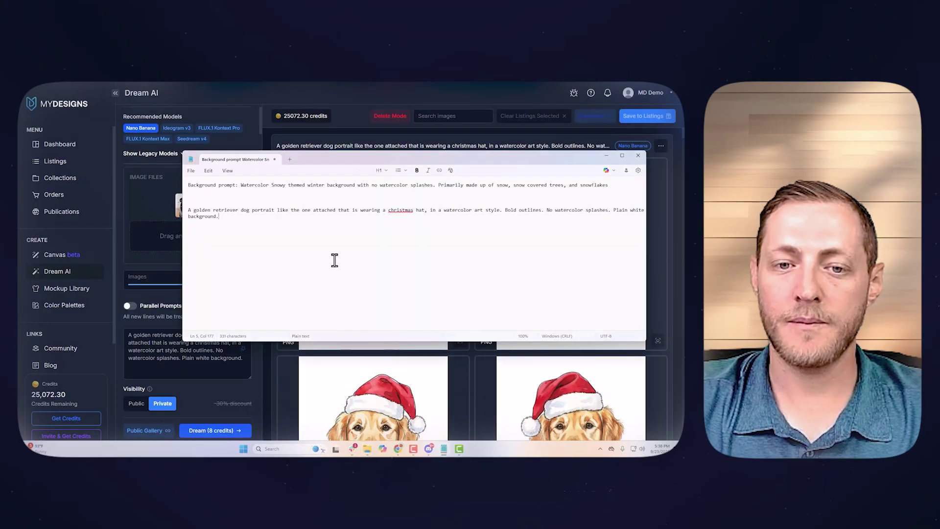
pyautogui.tripleClick(189, 211)
pyautogui.click(167, 326)
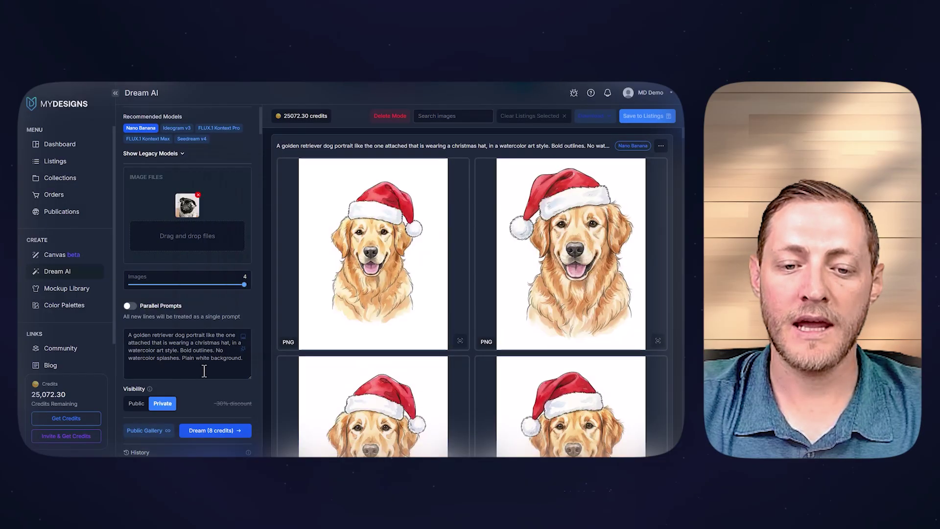
pyautogui.click(137, 338)
pyautogui.moveTo(284, 248); pyautogui.dragTo(386, 249)
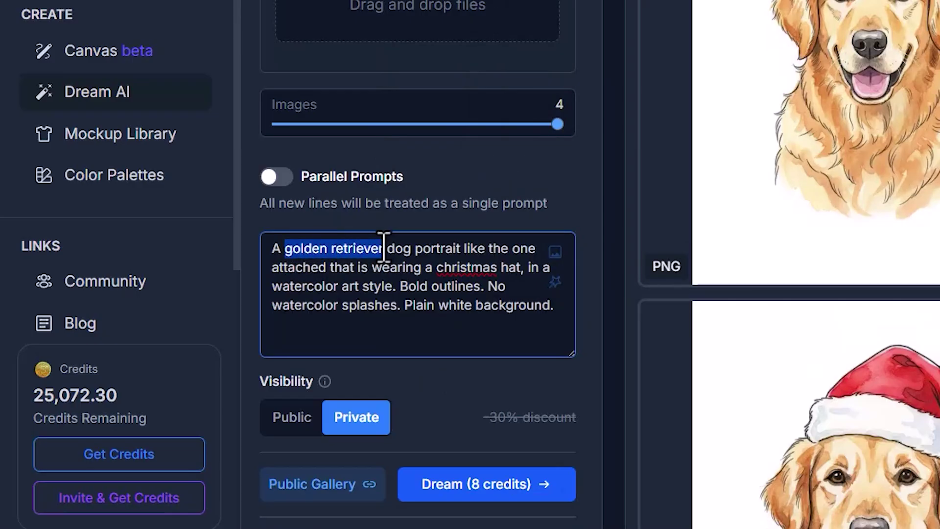
pyautogui.press('BackSpace')
pyautogui.write('pug')
pyautogui.click(445, 484)
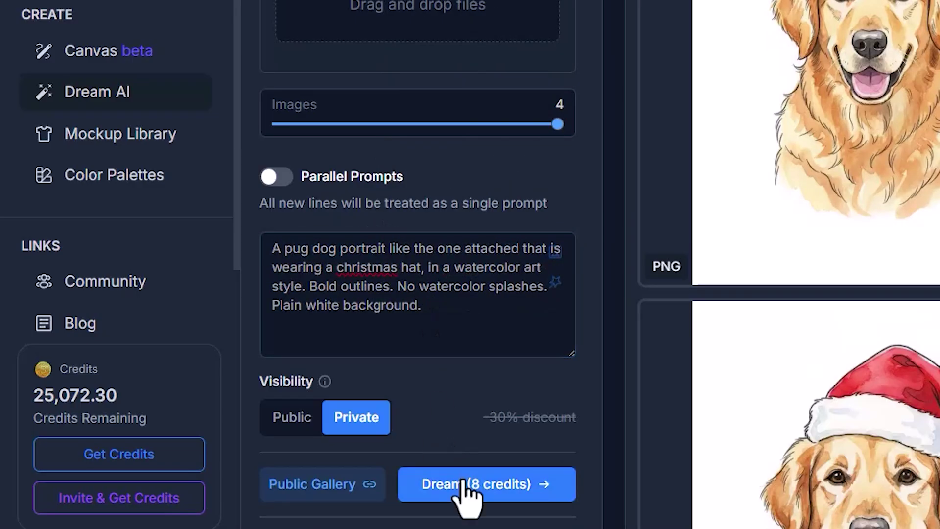
# Examine the generated golden retriever and pug portraits for likeness, Christmas hat and watercolor style
pyautogui.scroll(-3, 494, 327)
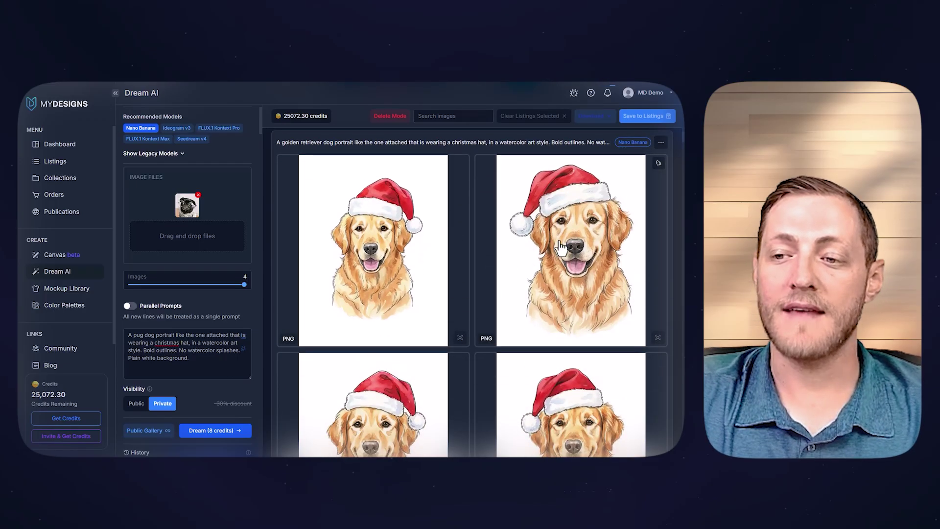
pyautogui.scroll(-2, 581, 240)
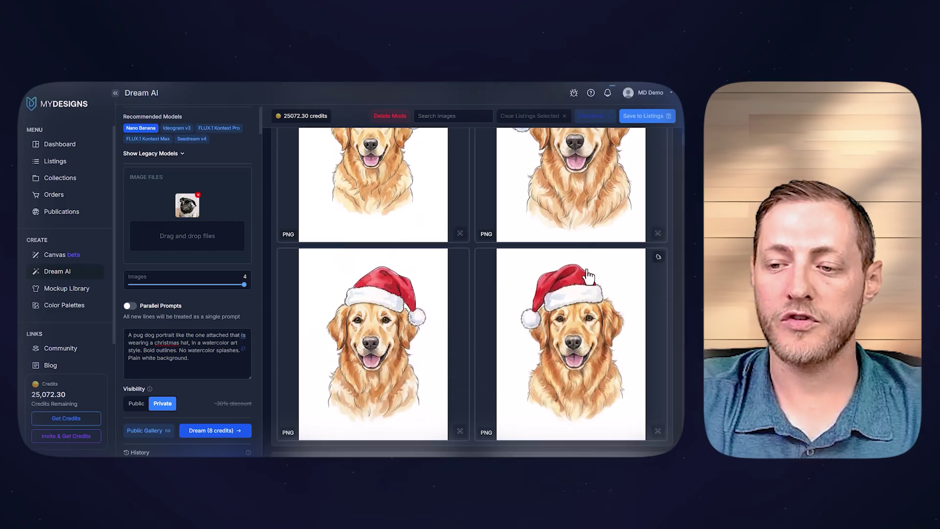
pyautogui.scroll(1, 613, 250)
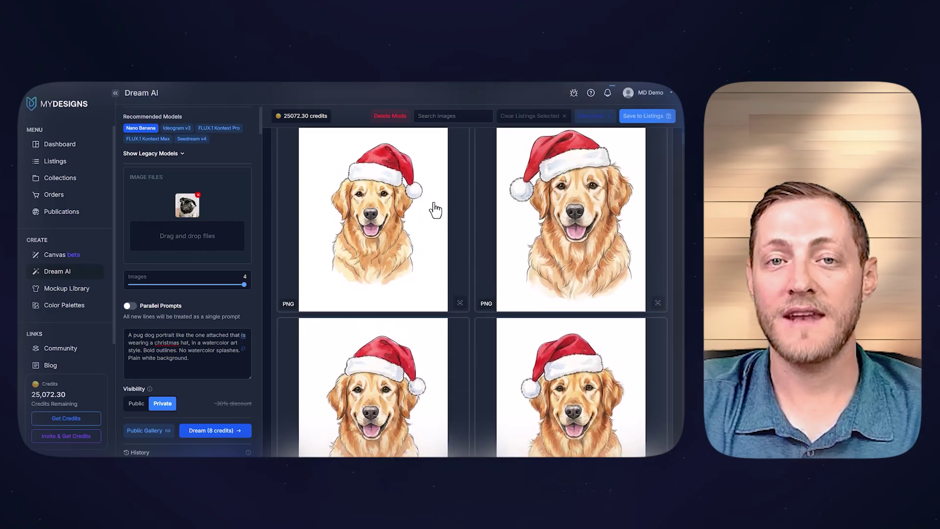
pyautogui.scroll(1, 401, 197)
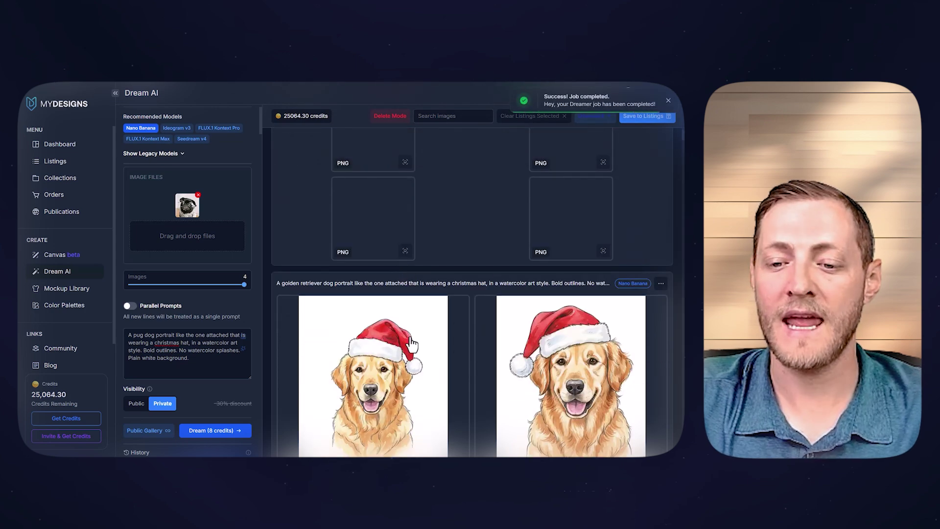
pyautogui.scroll(-1, 465, 343)
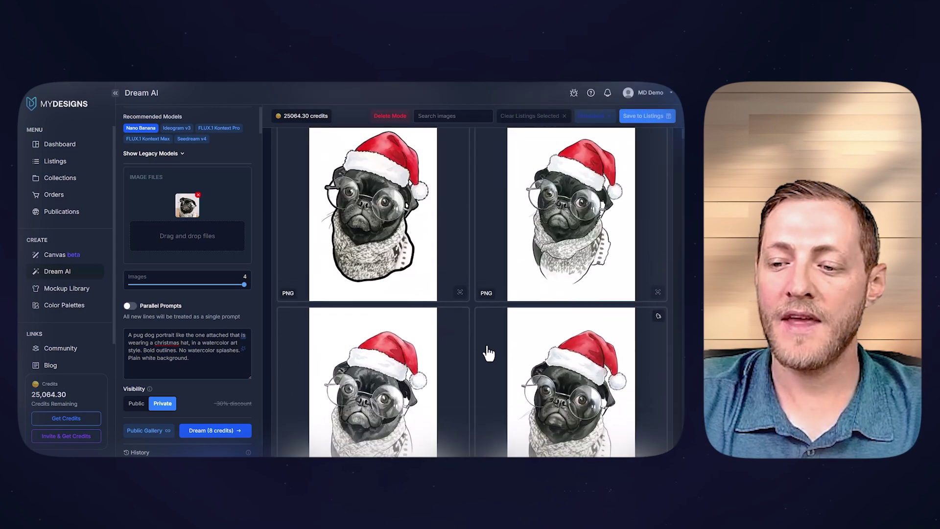
pyautogui.scroll(-1, 488, 353)
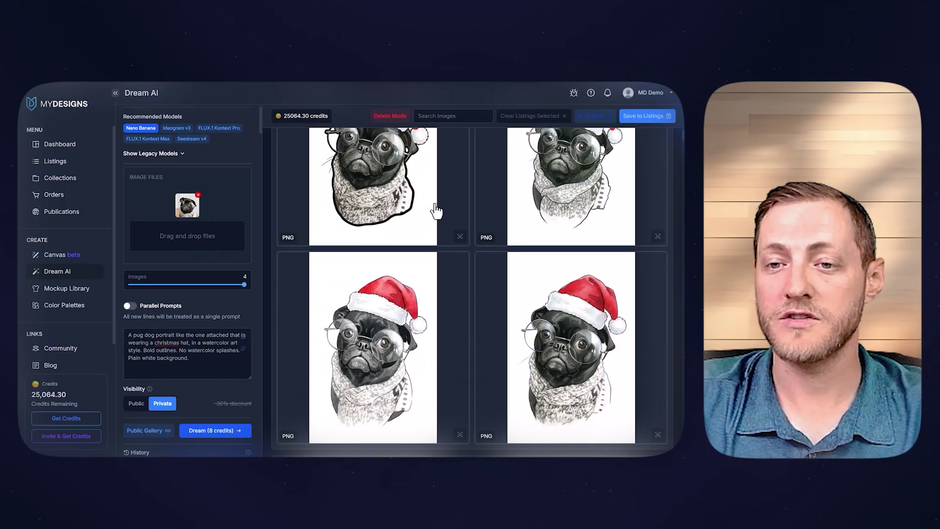
pyautogui.scroll(1, 416, 240)
pyautogui.scroll(-1, 424, 285)
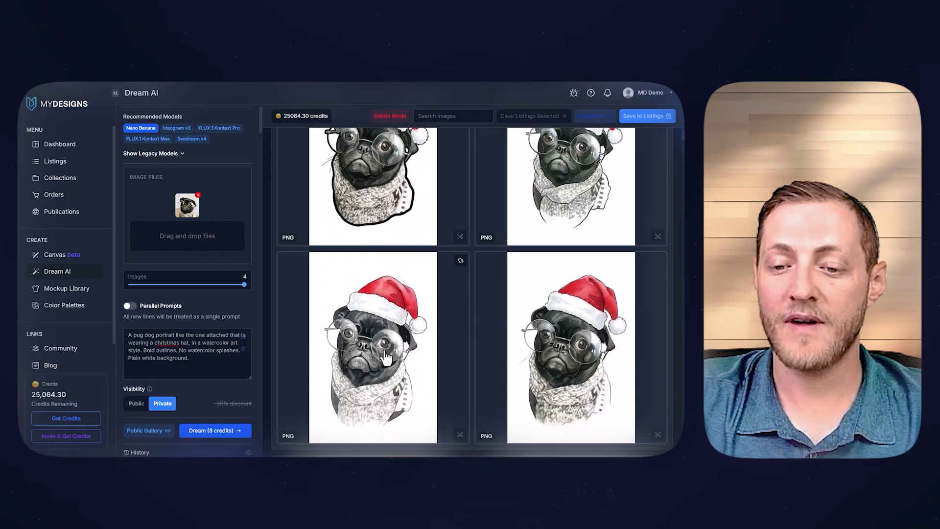
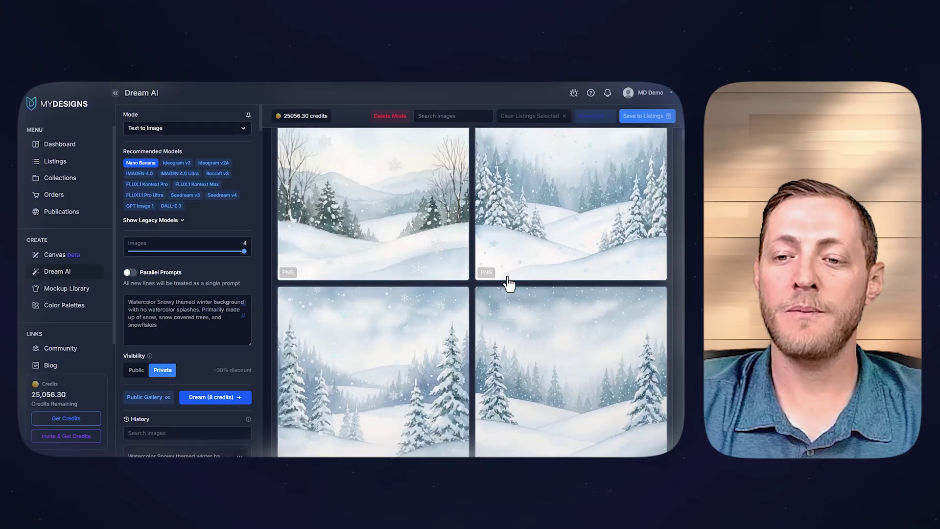
# Select the third pug portrait and the first golden retriever portrait among the generated images
pyautogui.scroll(-8, 526, 274)
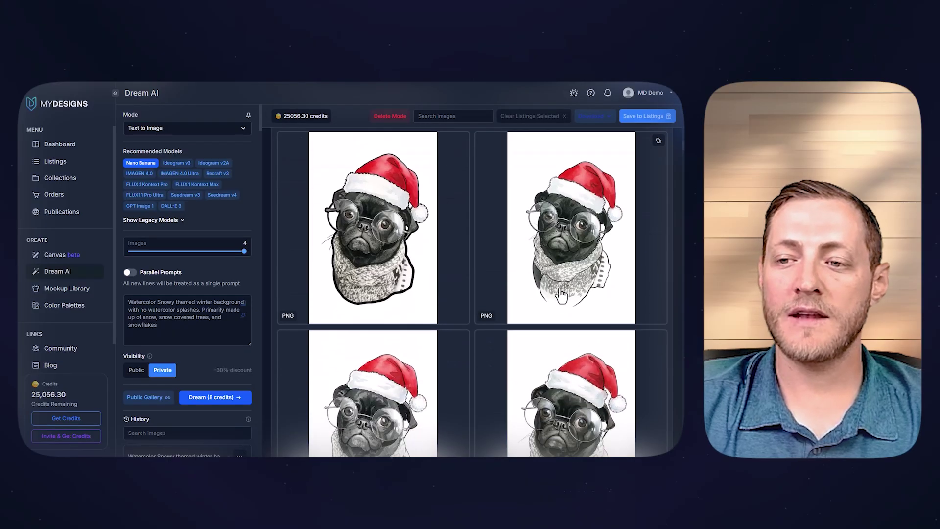
pyautogui.scroll(-2, 593, 317)
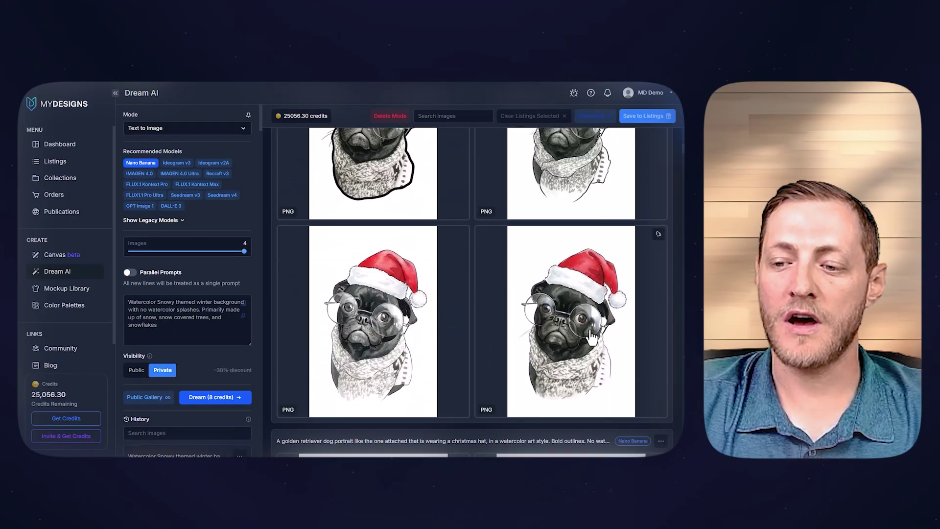
pyautogui.scroll(2, 455, 289)
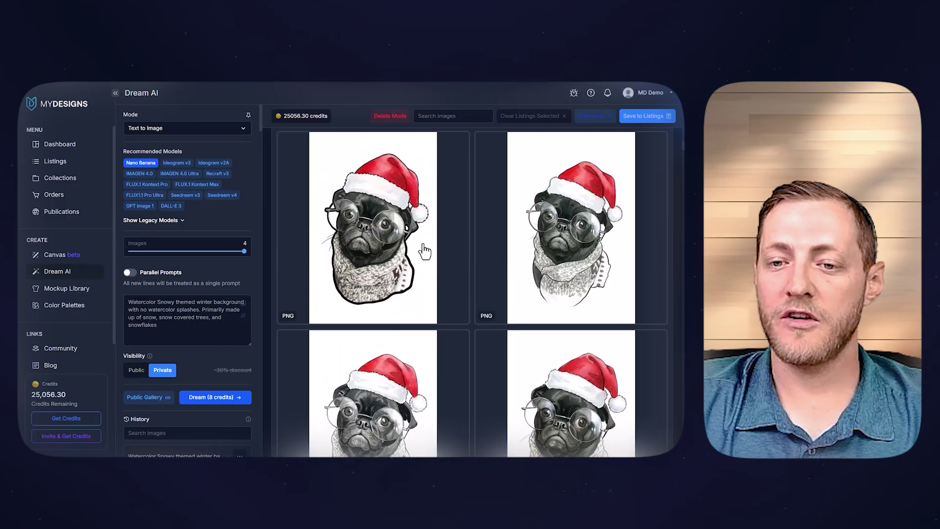
pyautogui.scroll(-2, 510, 321)
pyautogui.click(375, 320)
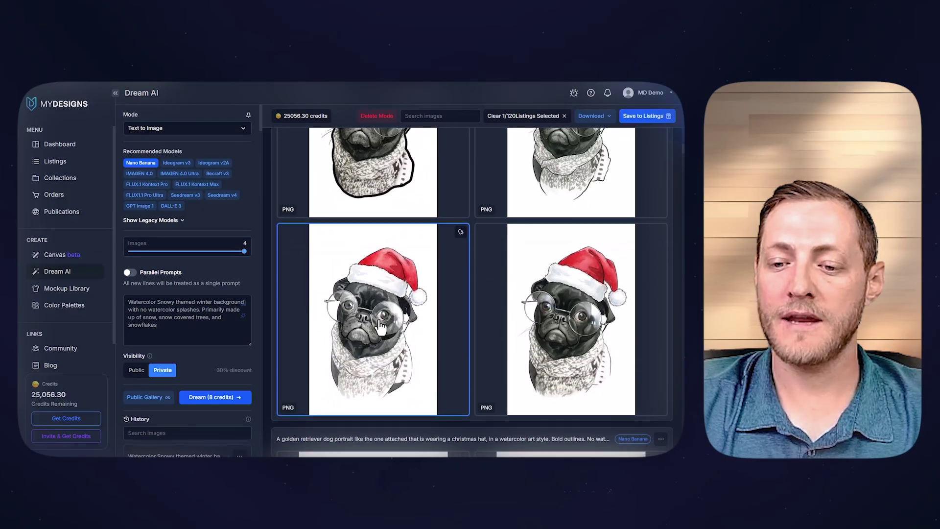
pyautogui.scroll(-8, 437, 314)
pyautogui.scroll(-1, 490, 304)
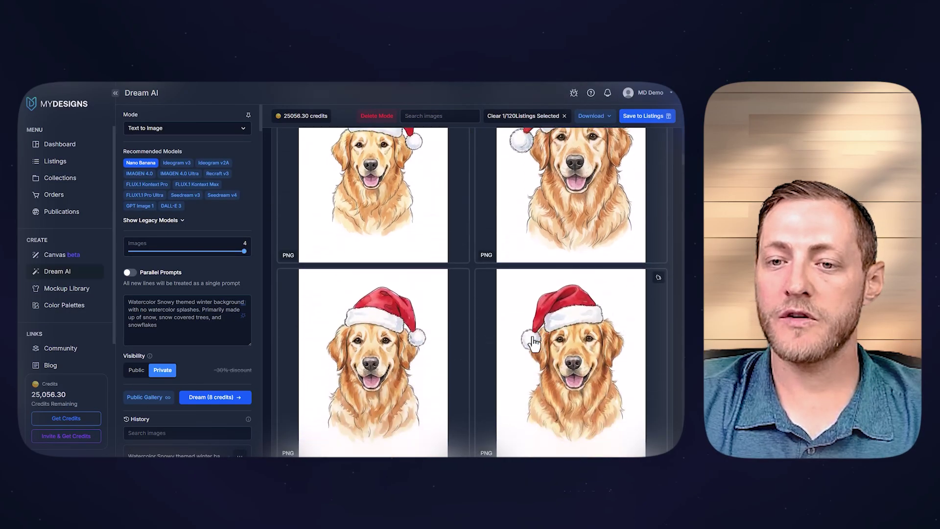
pyautogui.scroll(2, 395, 237)
pyautogui.click(385, 237)
pyautogui.scroll(4, 392, 245)
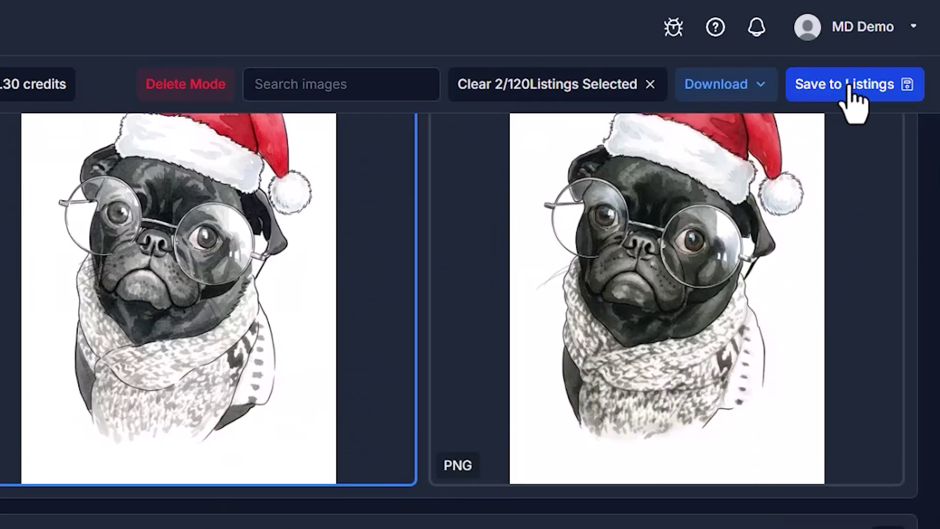
# Save the selected portraits as new listings in the PERSONALIZED PET ORNAMENTS collection, with MD 1.5 background removal and MD 1 upscaling
pyautogui.click(850, 91)
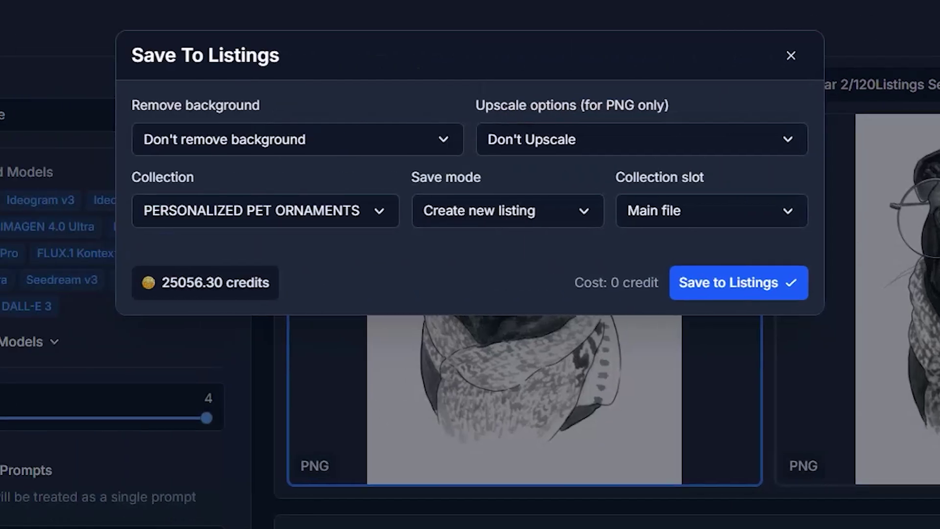
pyautogui.click(247, 146)
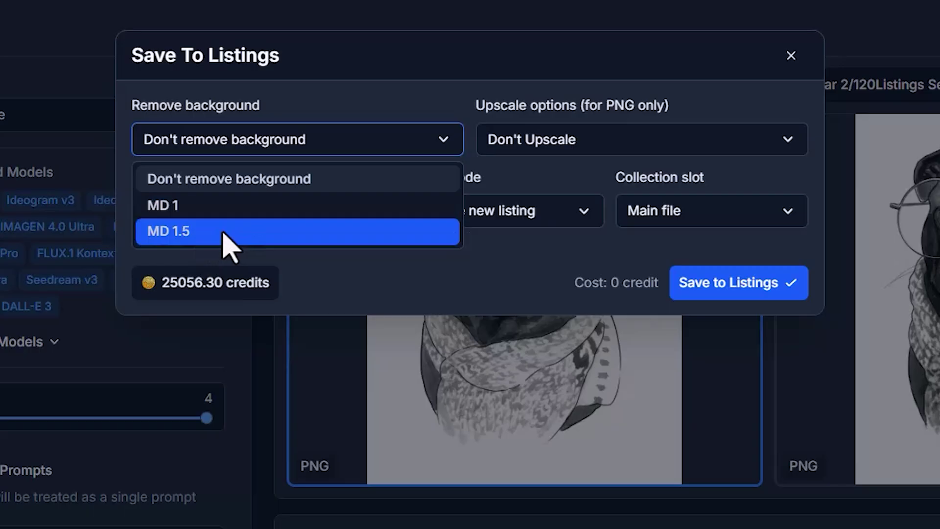
pyautogui.click(182, 233)
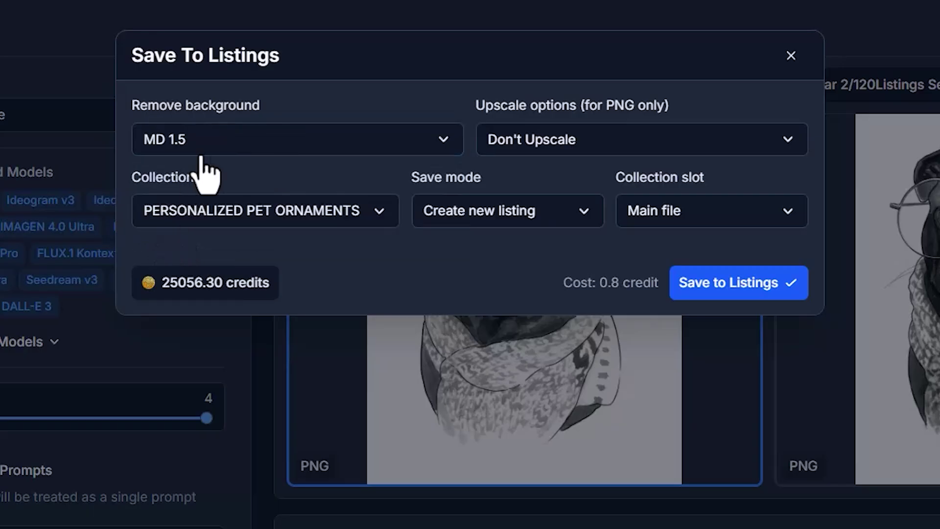
pyautogui.click(532, 147)
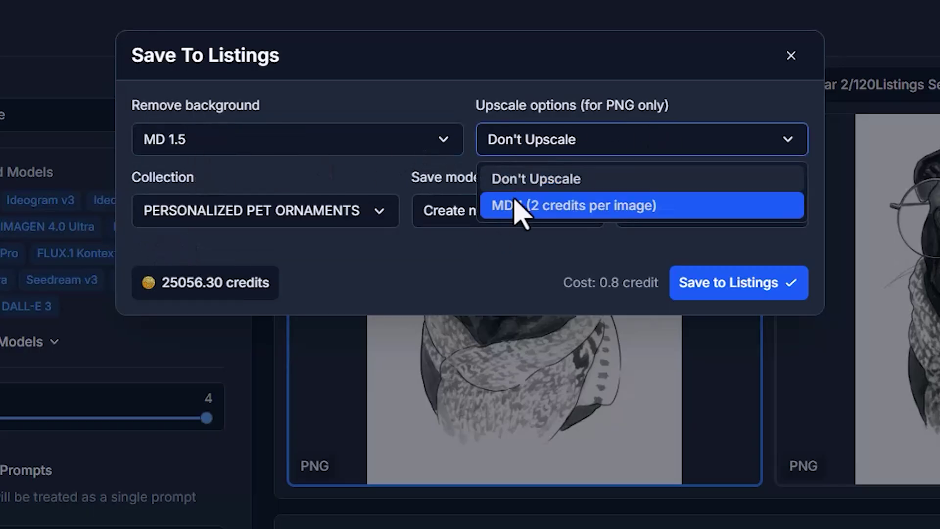
pyautogui.click(541, 210)
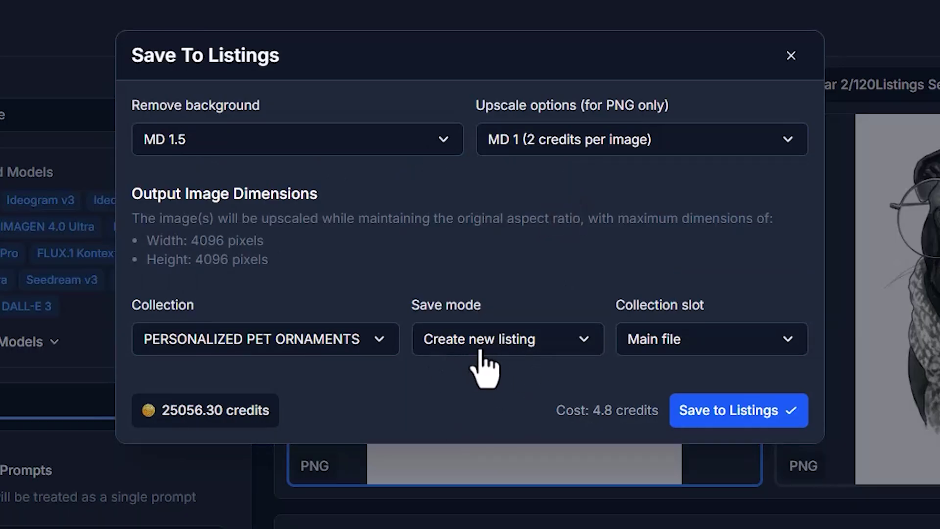
pyautogui.click(705, 420)
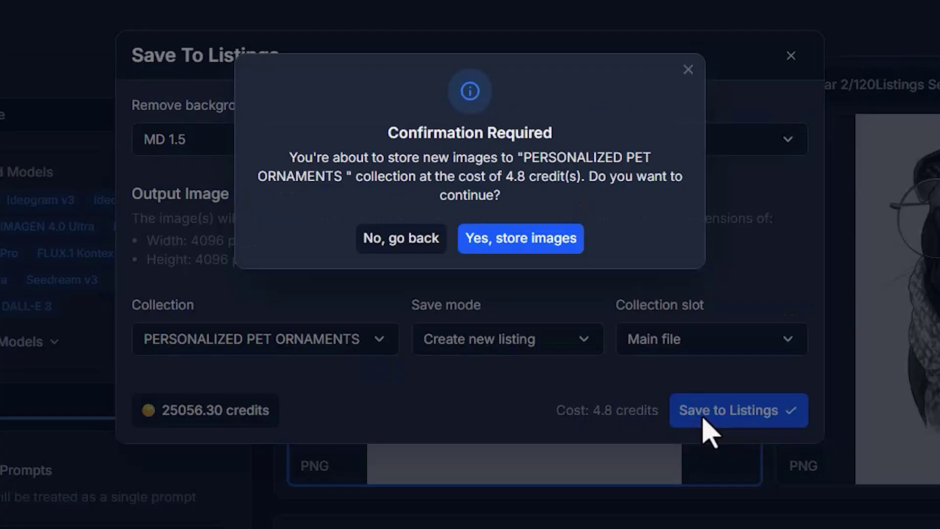
pyautogui.click(506, 236)
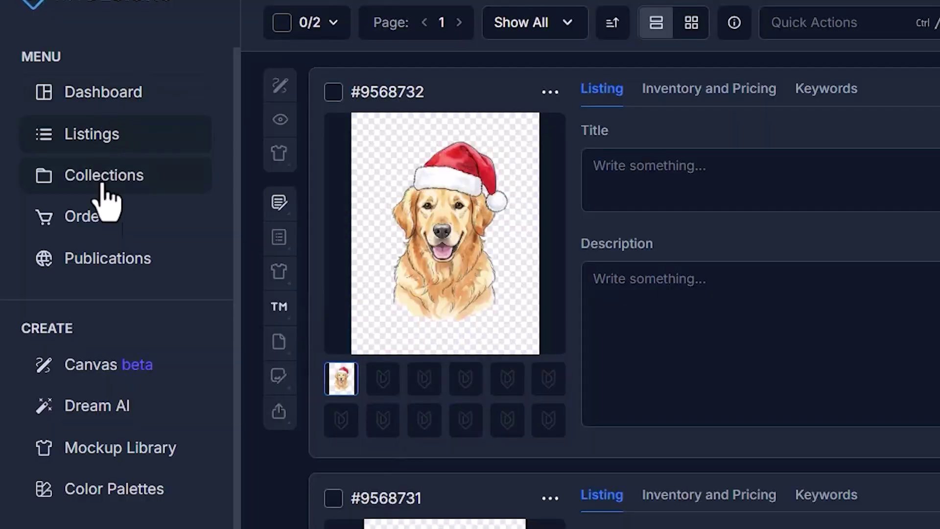
# Review the generated snowy backgrounds in Dream AI and select the fourth one
pyautogui.click(89, 414)
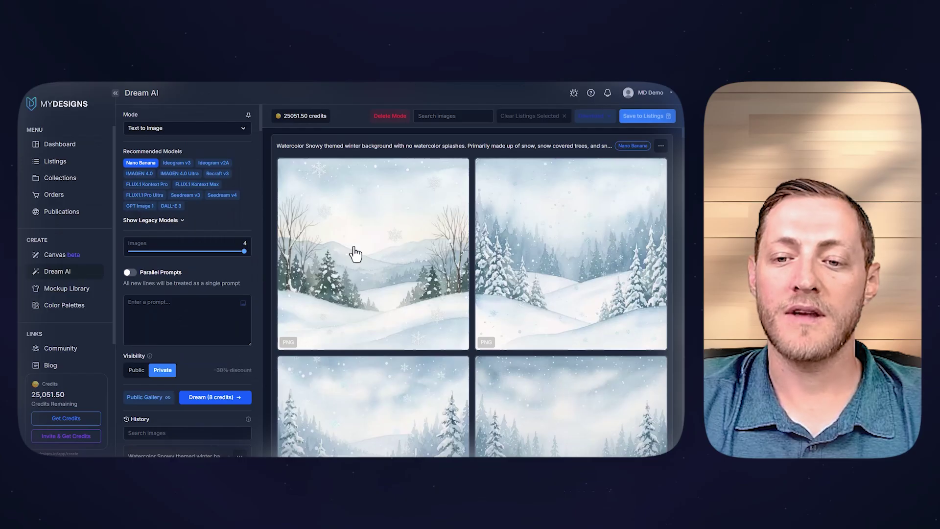
pyautogui.scroll(-5, 376, 196)
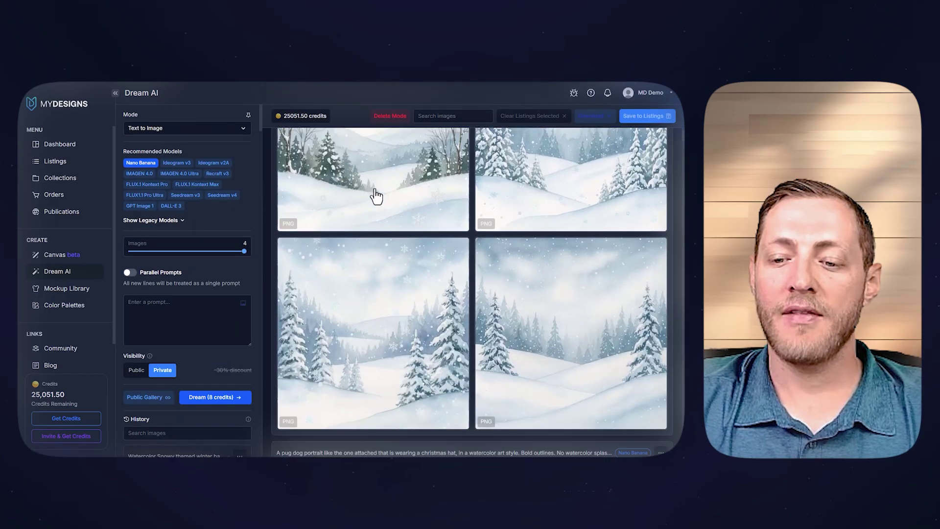
pyautogui.scroll(-2, 376, 196)
pyautogui.scroll(3, 563, 168)
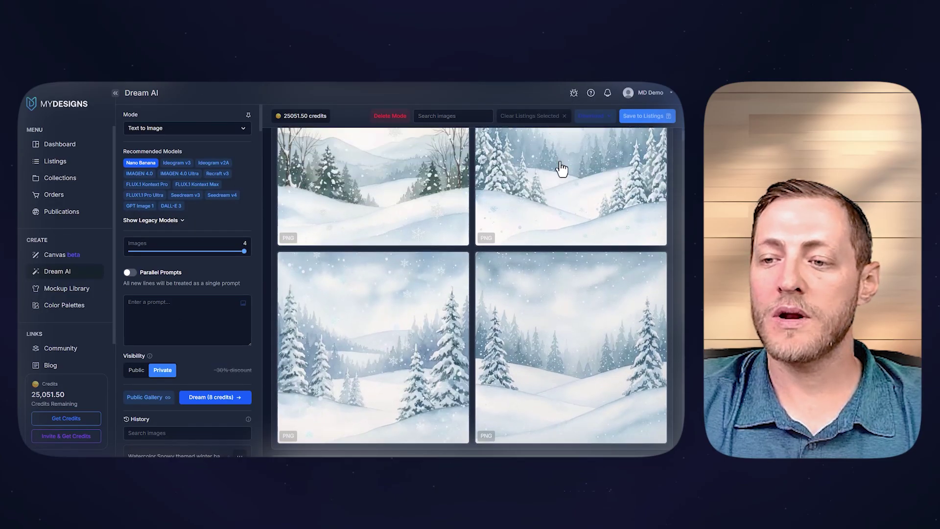
pyautogui.scroll(3, 455, 211)
pyautogui.scroll(-1, 460, 215)
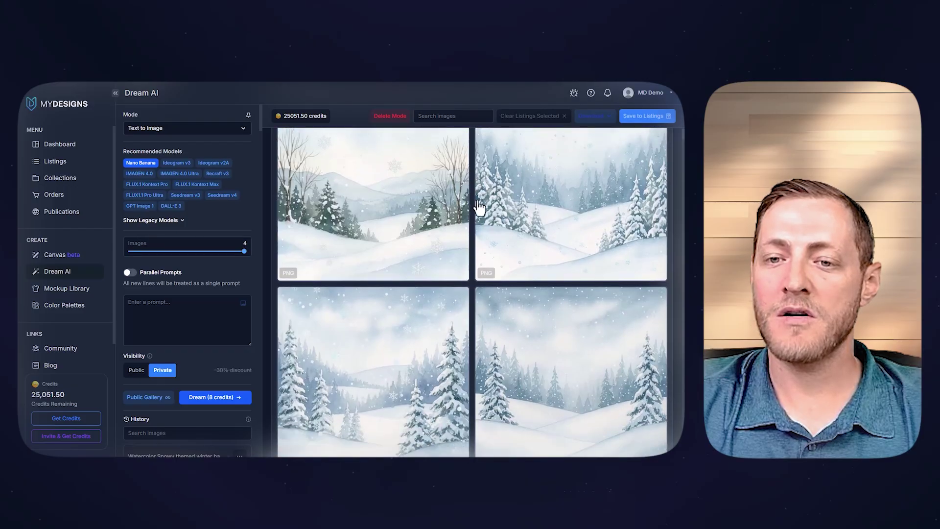
pyautogui.click(569, 370)
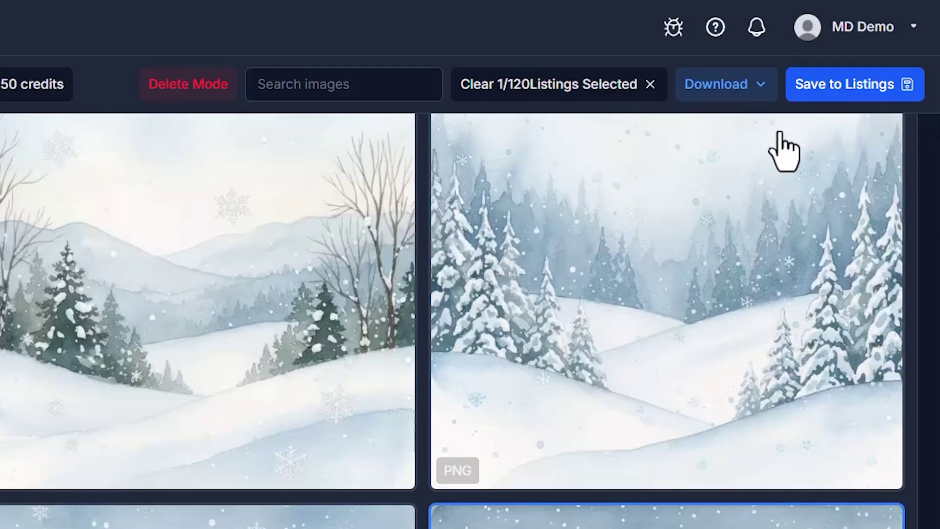
# Set the selected background to be saved to the existing golden retriever listing in PERSONALIZED PET ORNAMENTS, with MD 1 upscaling and no background removal
pyautogui.click(642, 120)
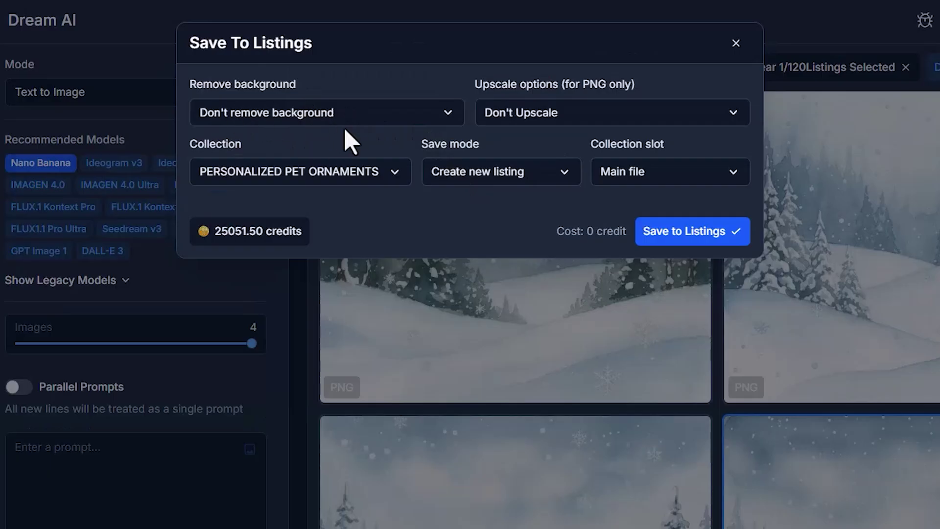
pyautogui.click(526, 121)
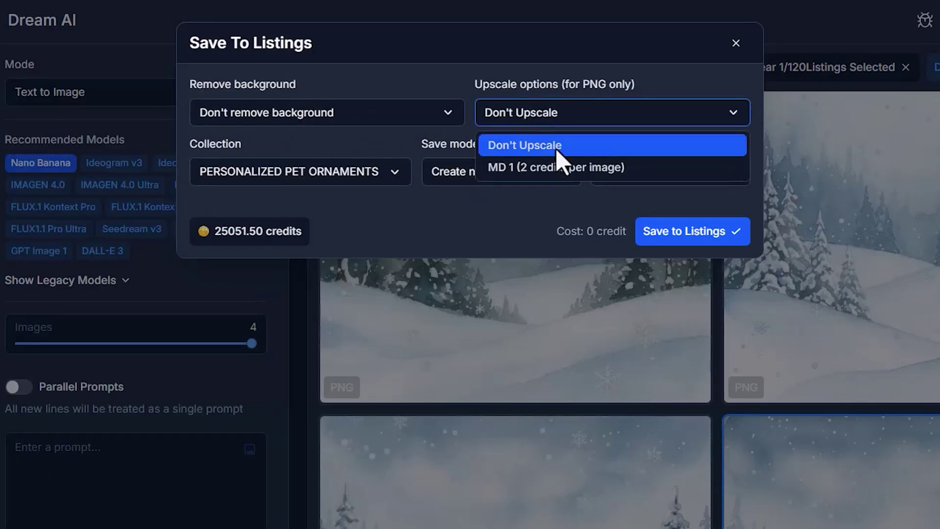
pyautogui.click(596, 169)
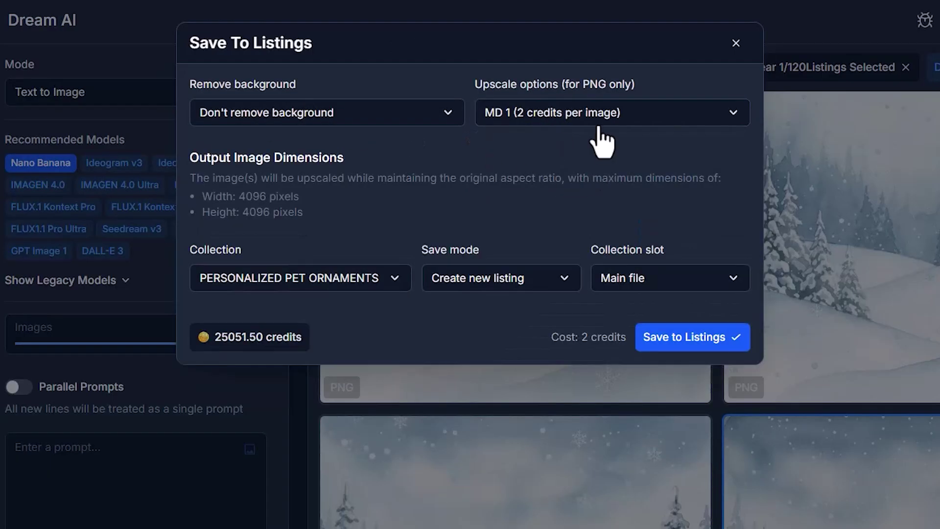
pyautogui.click(487, 279)
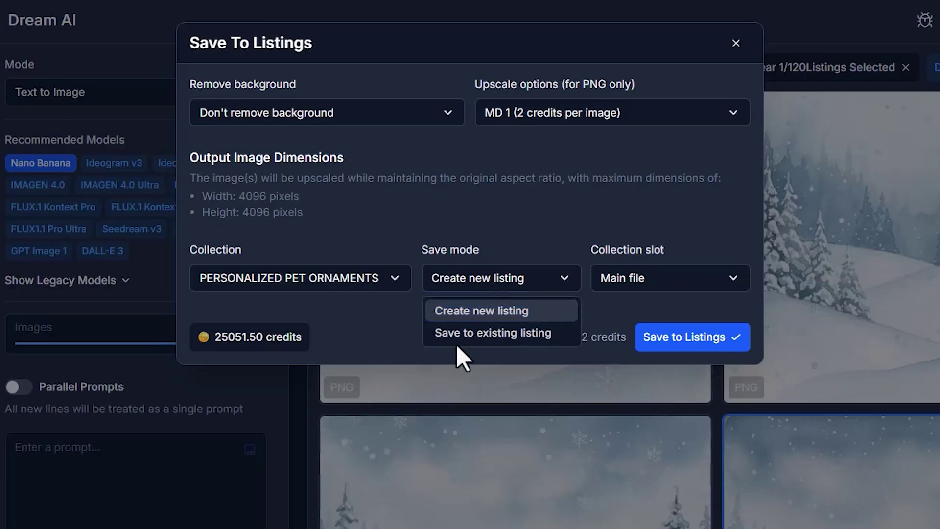
pyautogui.click(500, 337)
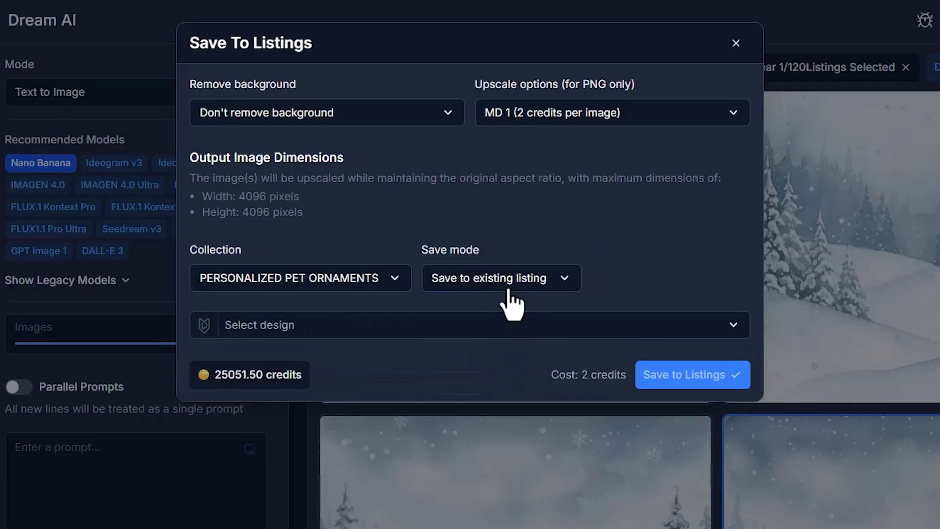
pyautogui.click(311, 333)
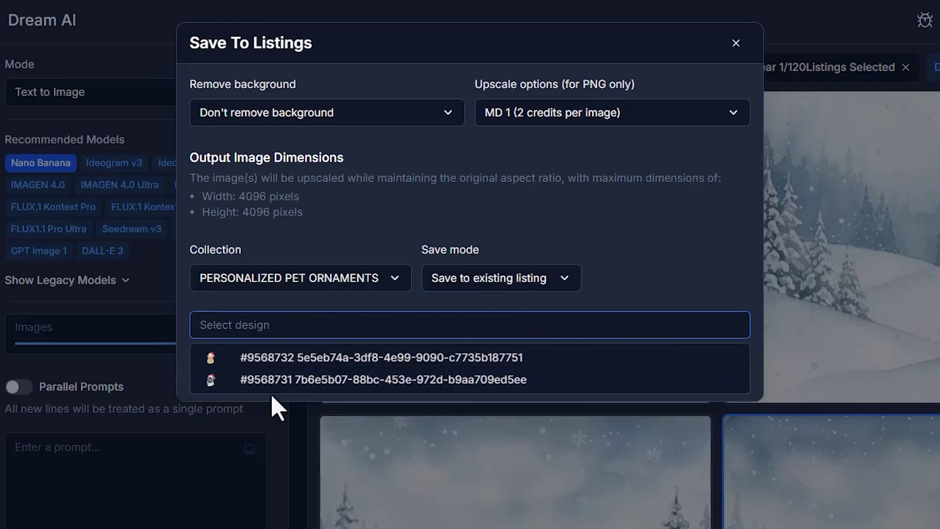
pyautogui.click(278, 361)
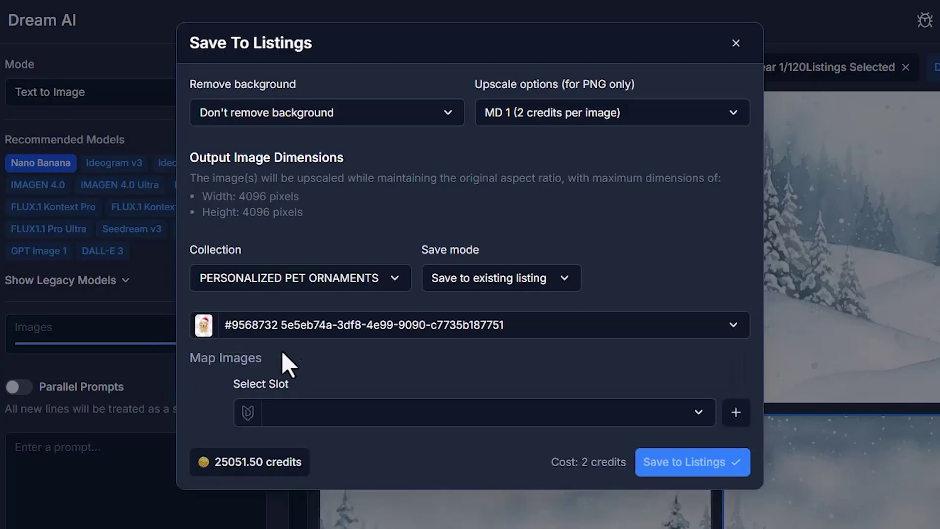
# Map the snowy background to the golden retriever listing's Mockup 1 slot and store the image
pyautogui.click(292, 416)
pyautogui.click(306, 414)
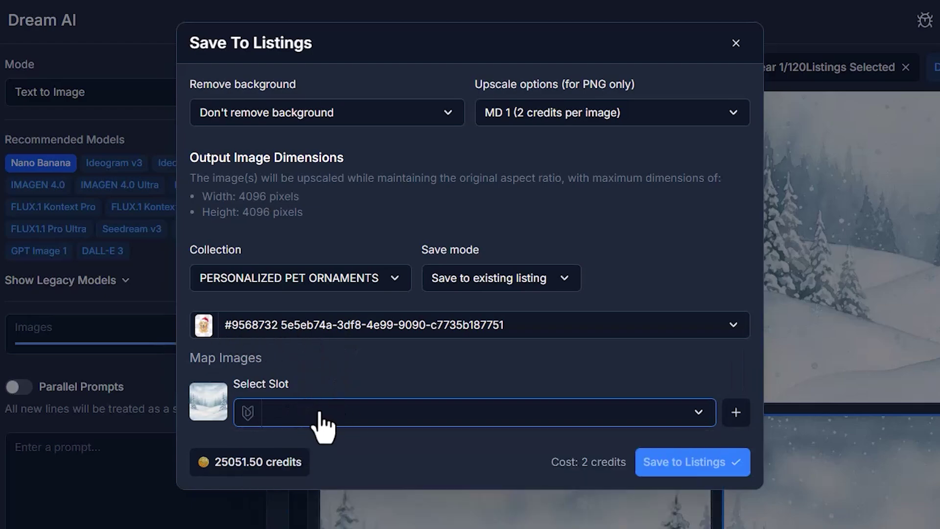
pyautogui.click(291, 411)
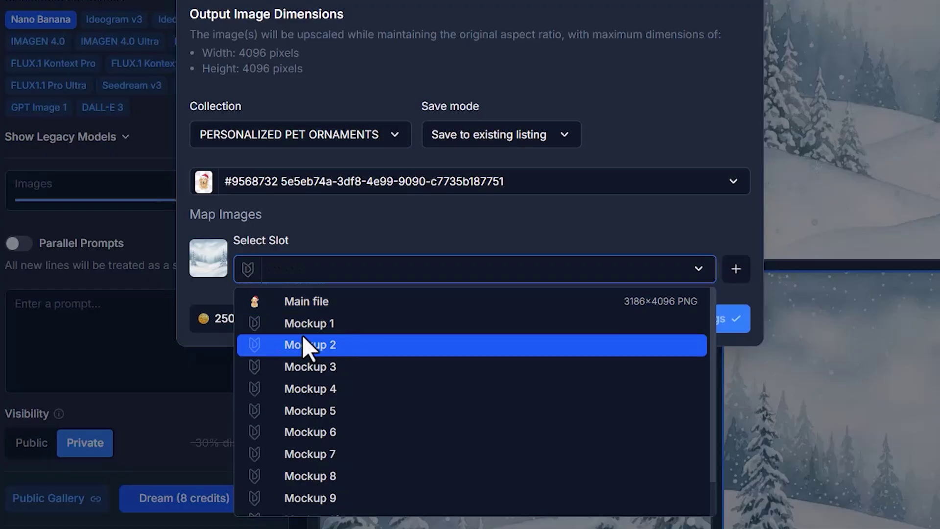
pyautogui.click(323, 327)
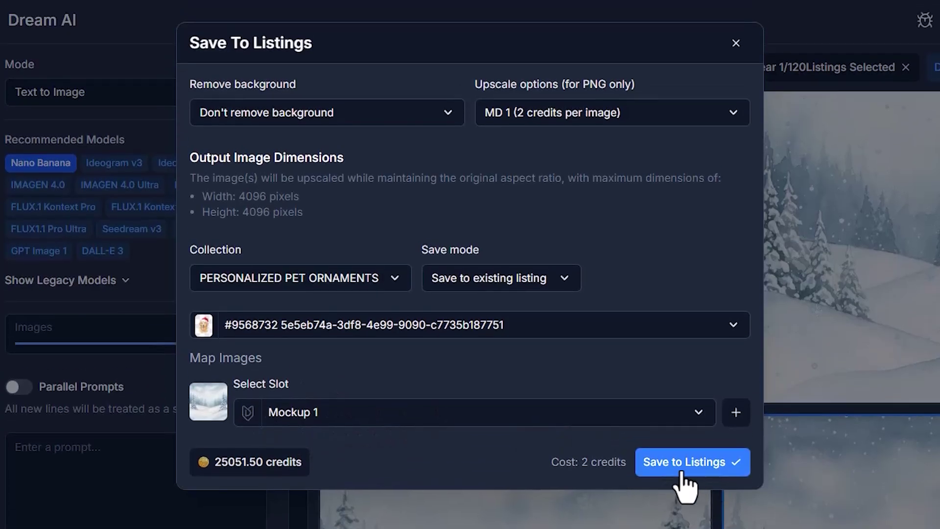
pyautogui.click(695, 469)
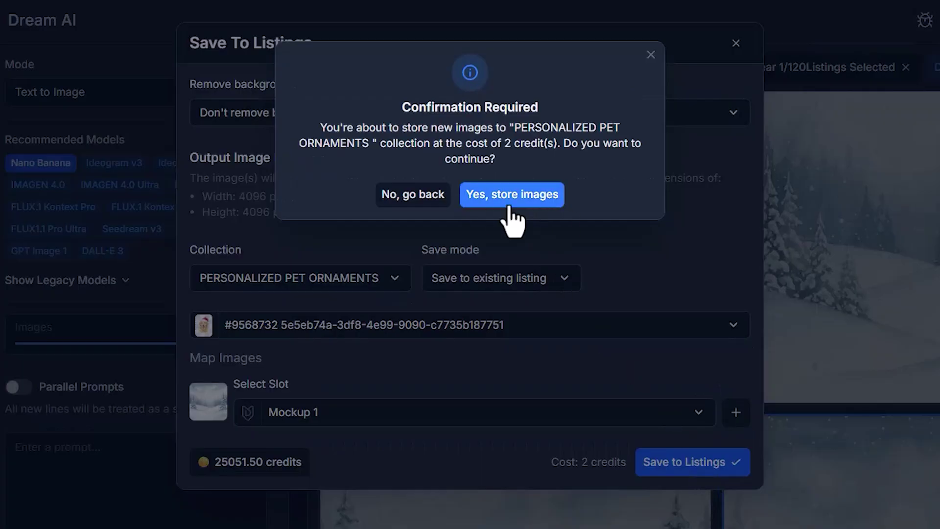
pyautogui.click(509, 208)
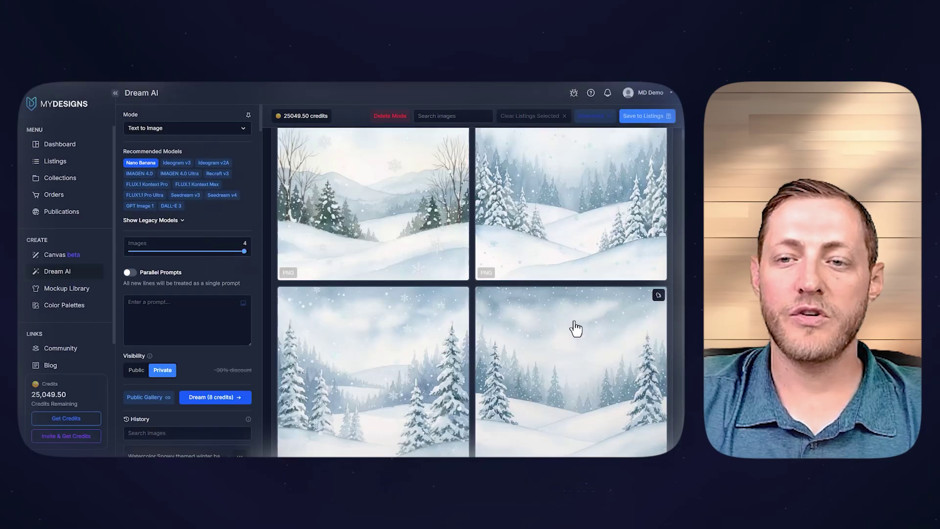
# Select the fourth snowy background again and set it to save to an existing listing with MD 1 upscaling
pyautogui.click(574, 332)
pyautogui.click(626, 116)
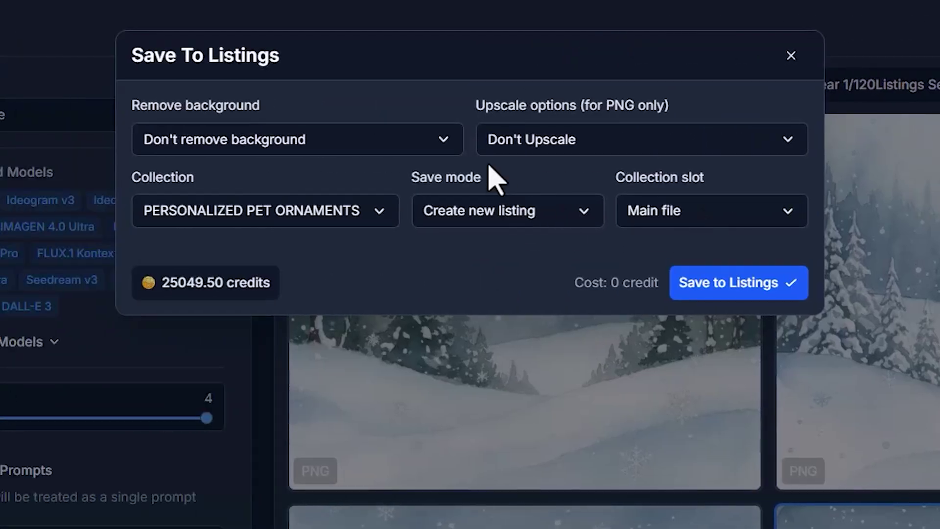
pyautogui.click(465, 220)
pyautogui.click(473, 277)
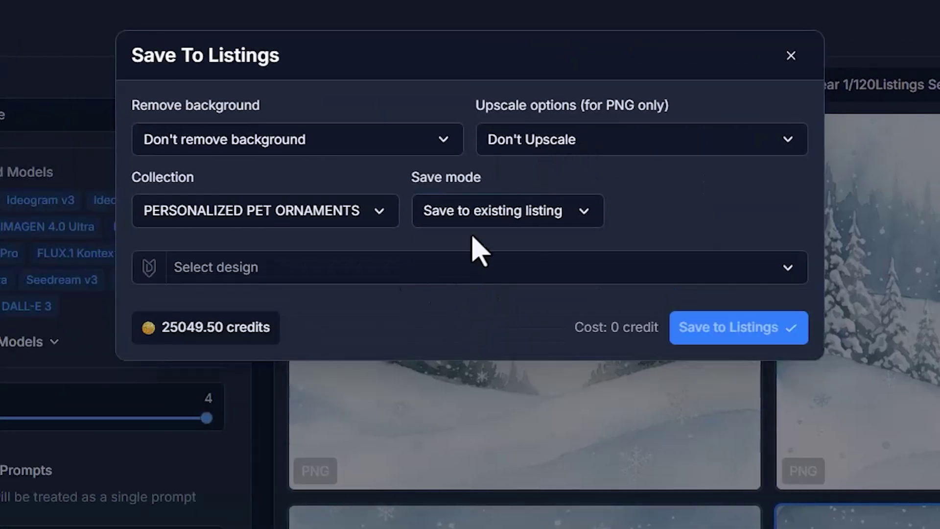
pyautogui.click(583, 151)
pyautogui.click(552, 208)
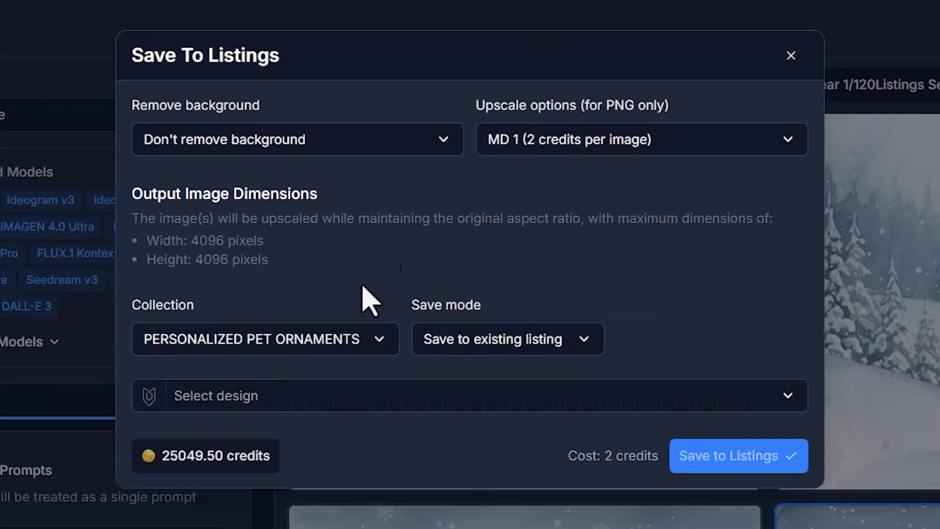
# Choose the pug listing, map the snowy background to its Mockup 1 slot and save it
pyautogui.click(279, 394)
pyautogui.click(178, 464)
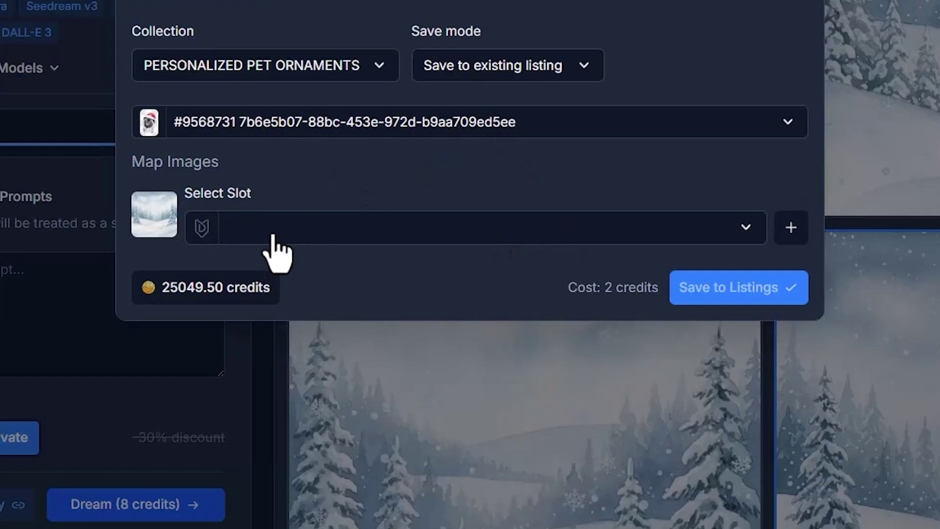
pyautogui.click(270, 507)
pyautogui.click(267, 301)
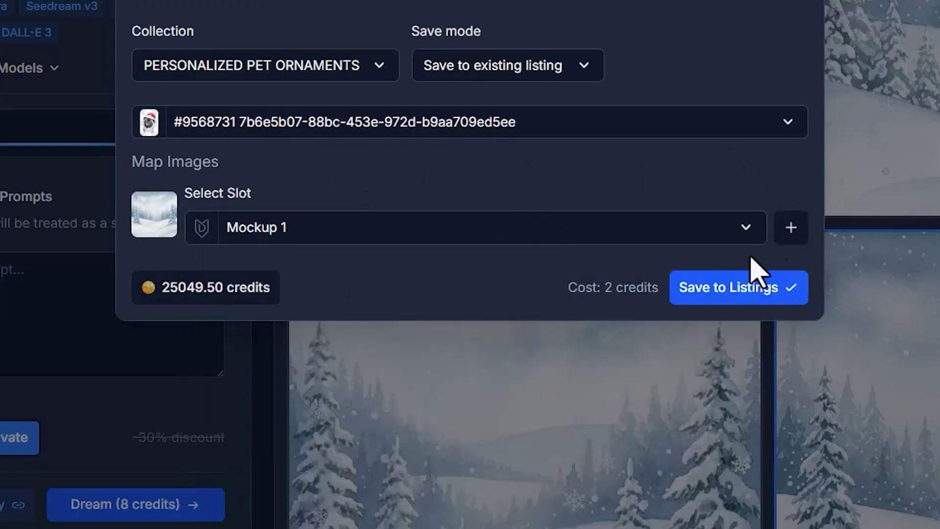
pyautogui.click(751, 277)
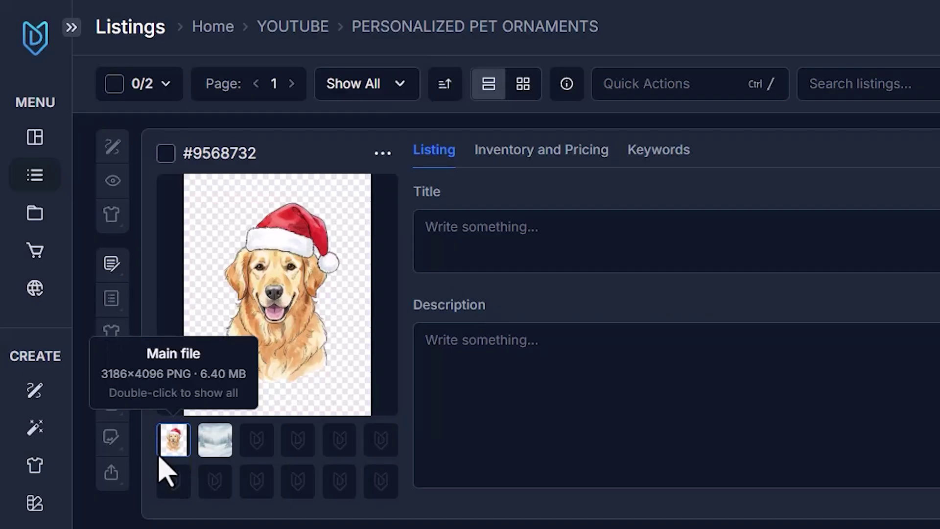
# Preview the golden retriever listing's background and main file, and open both pet listings in Canvas
pyautogui.click(215, 443)
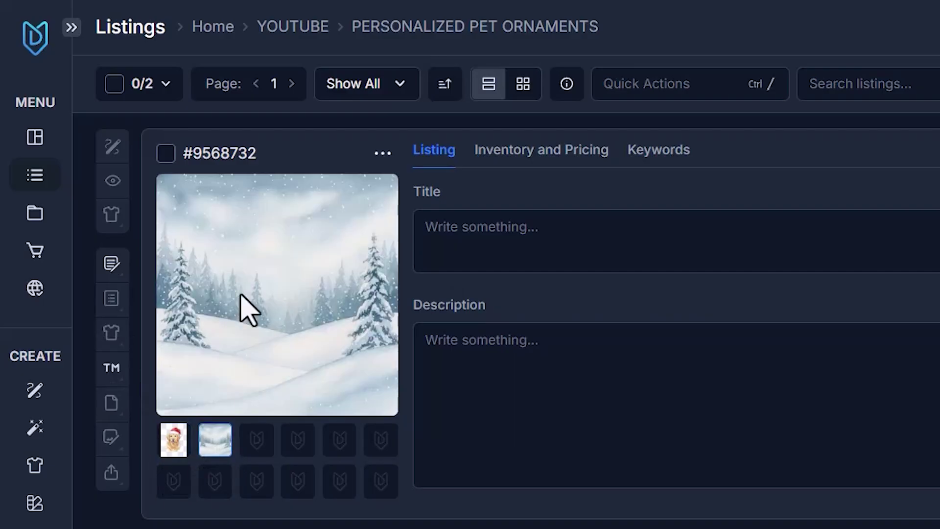
pyautogui.click(174, 441)
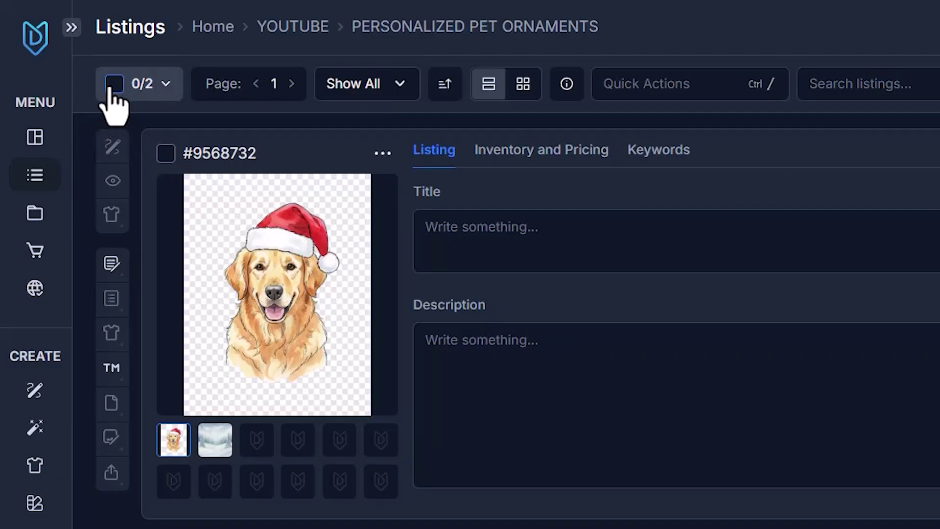
pyautogui.click(65, 116)
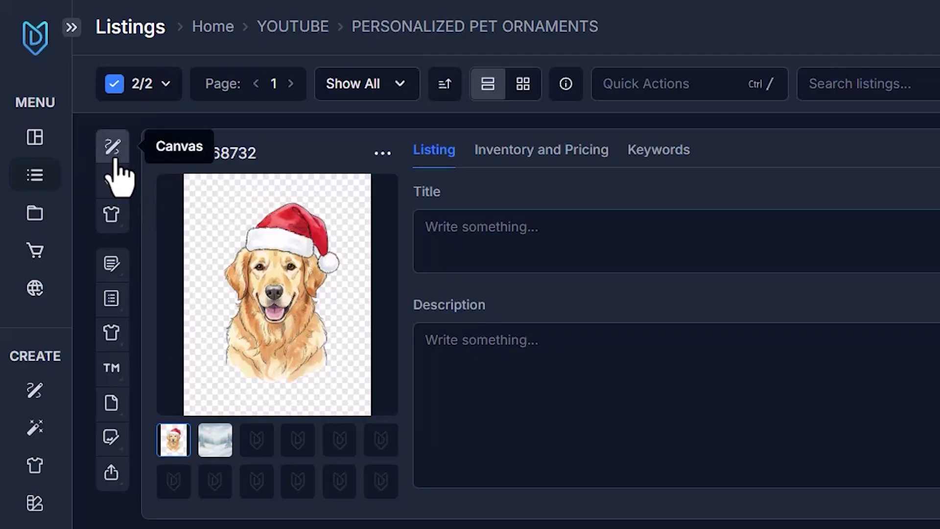
pyautogui.click(110, 147)
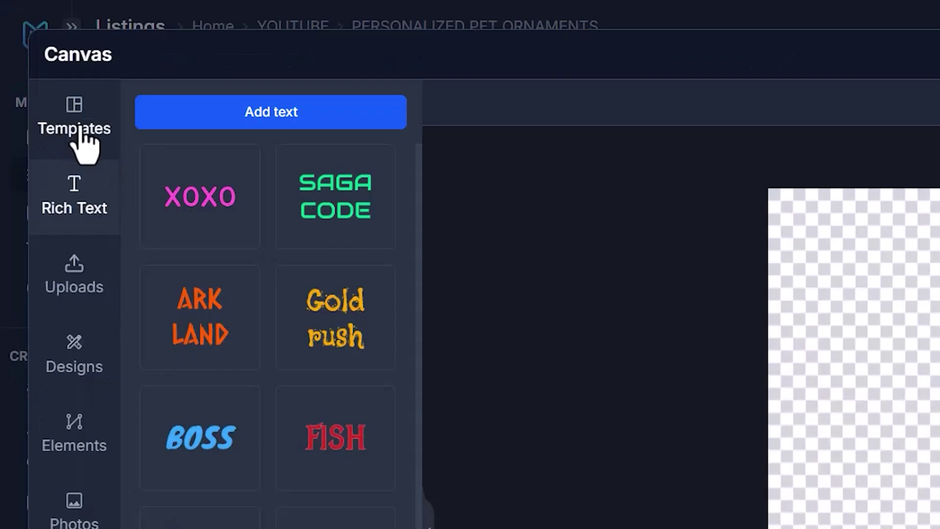
# Search the Canvas product templates for "Ornament" and apply the Front print area of the SwiftPOD Round Ceramic Ornament
pyautogui.click(51, 133)
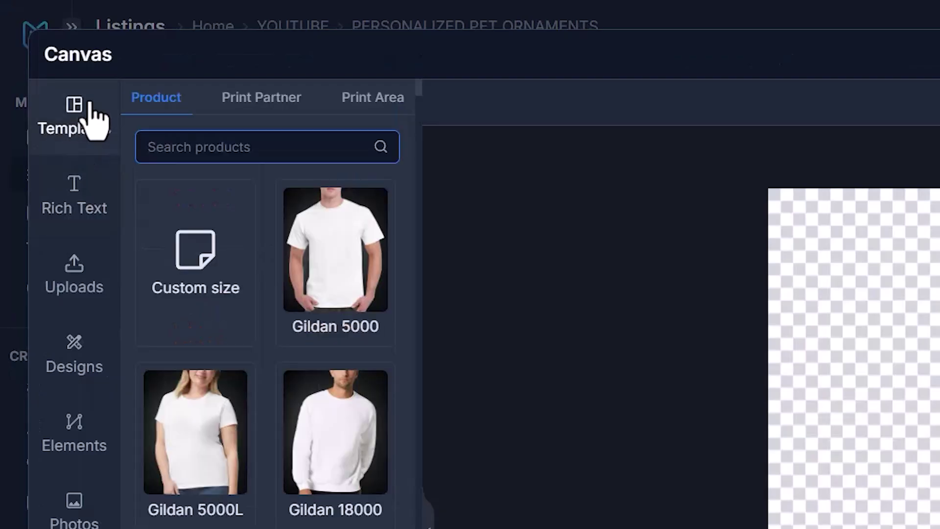
pyautogui.write('Ornament')
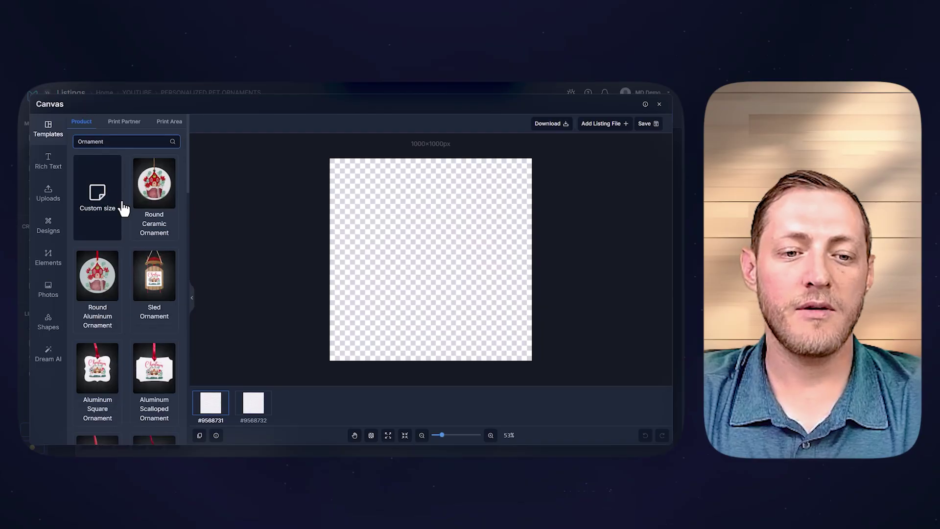
pyautogui.scroll(-5, 260, 308)
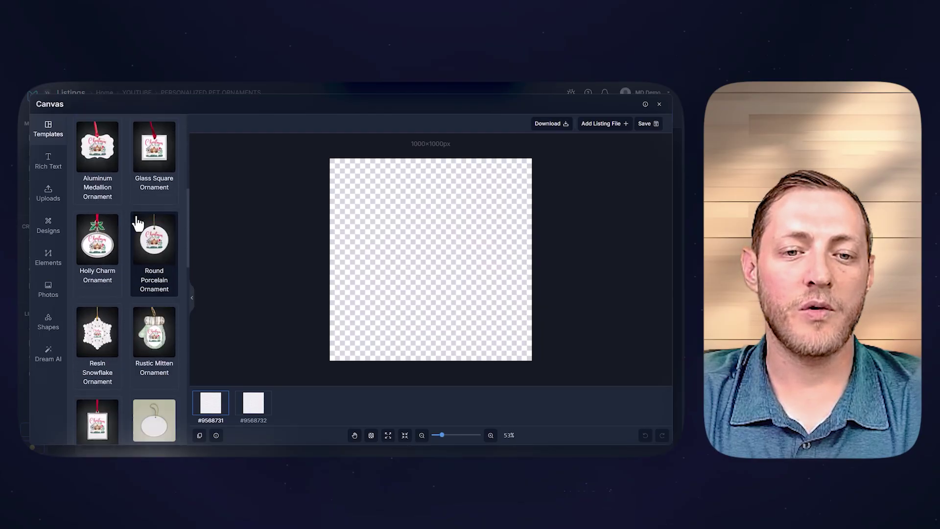
pyautogui.scroll(-10, 137, 224)
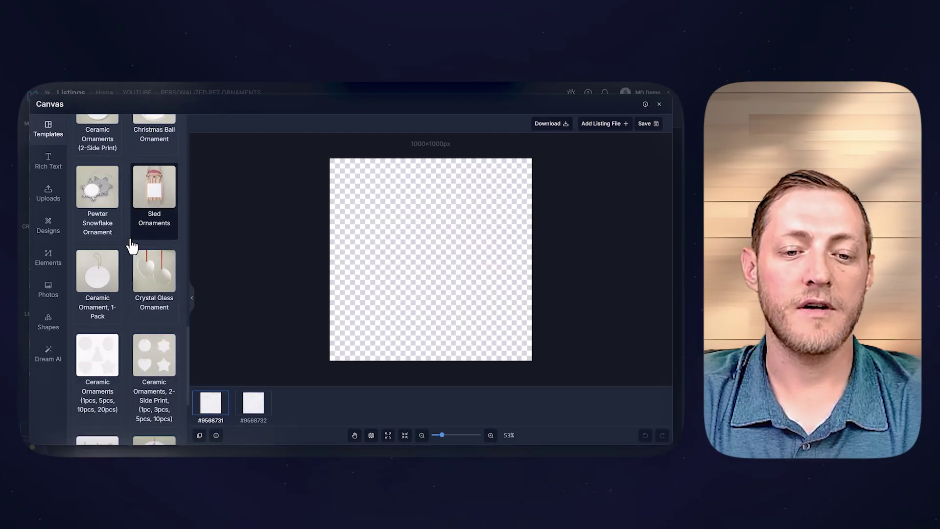
pyautogui.scroll(15, 132, 245)
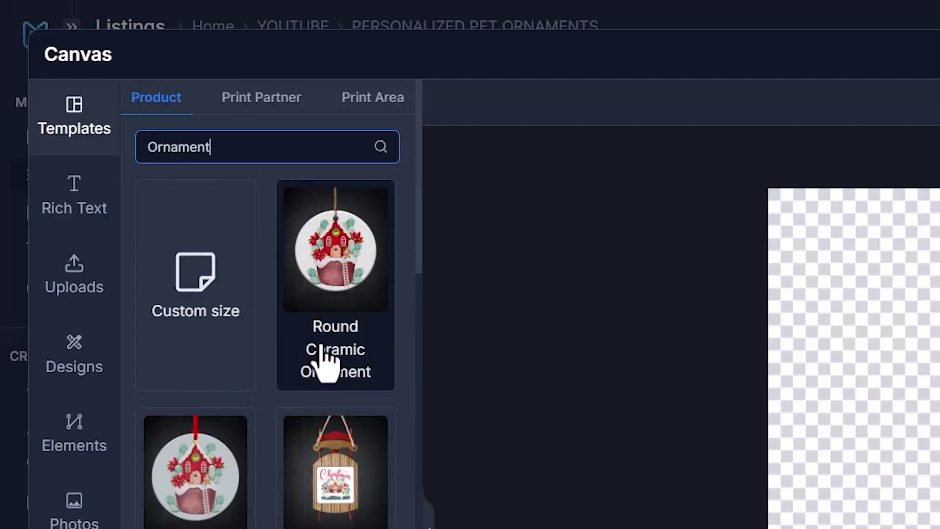
pyautogui.click(156, 199)
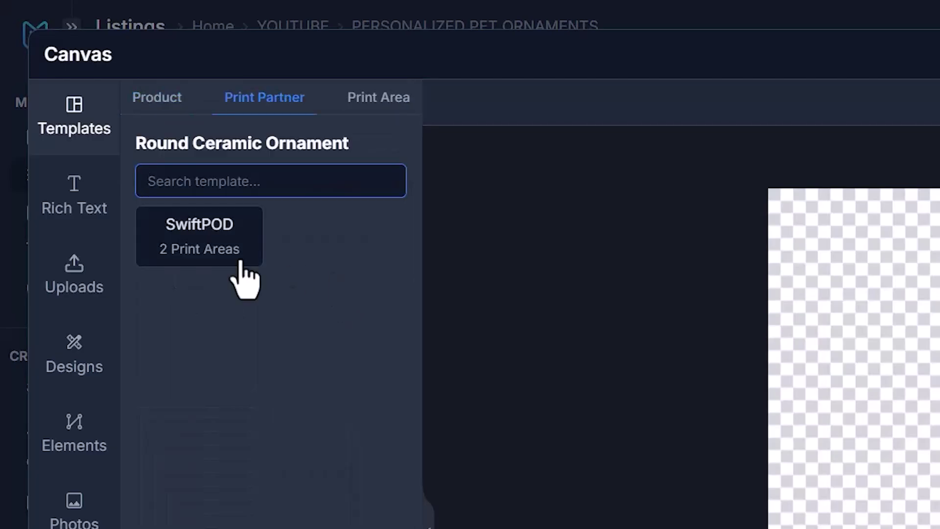
pyautogui.click(210, 249)
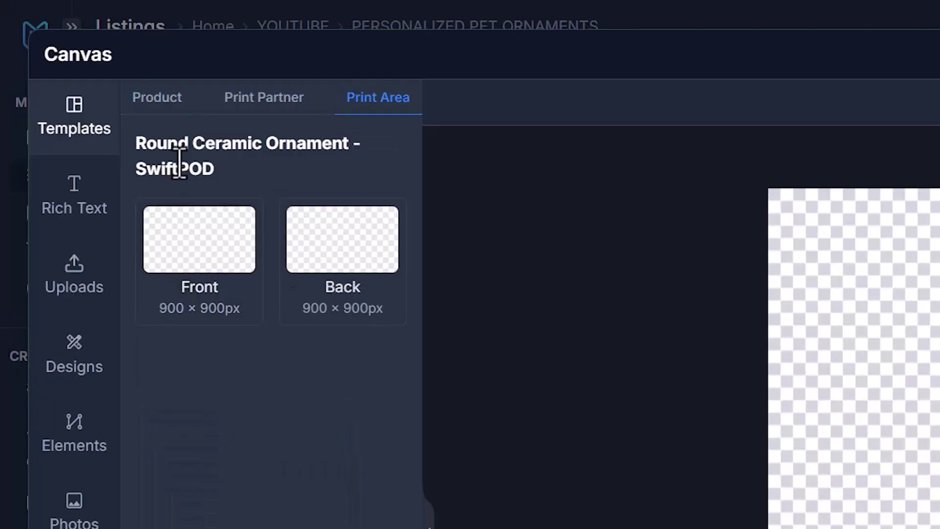
pyautogui.click(201, 266)
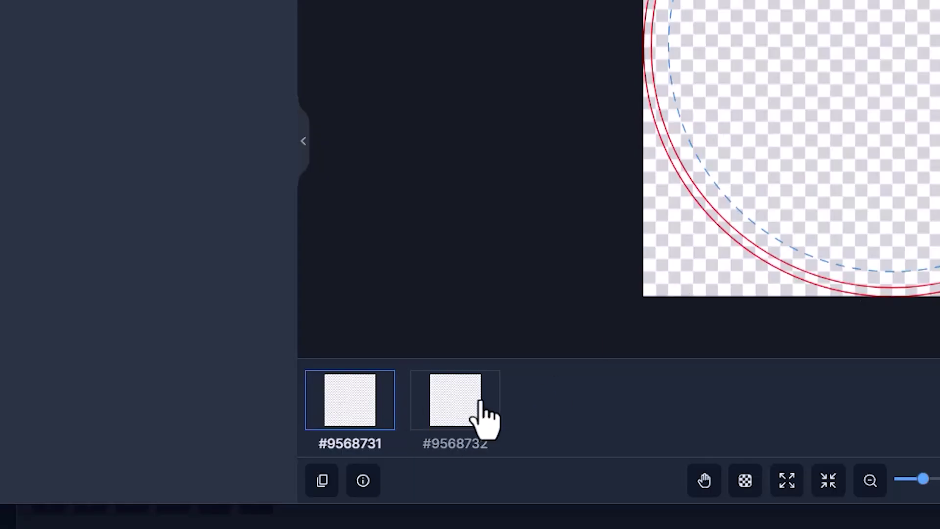
# Check both blank ornament designs and add each listing's main file portrait to all of them
pyautogui.click(257, 403)
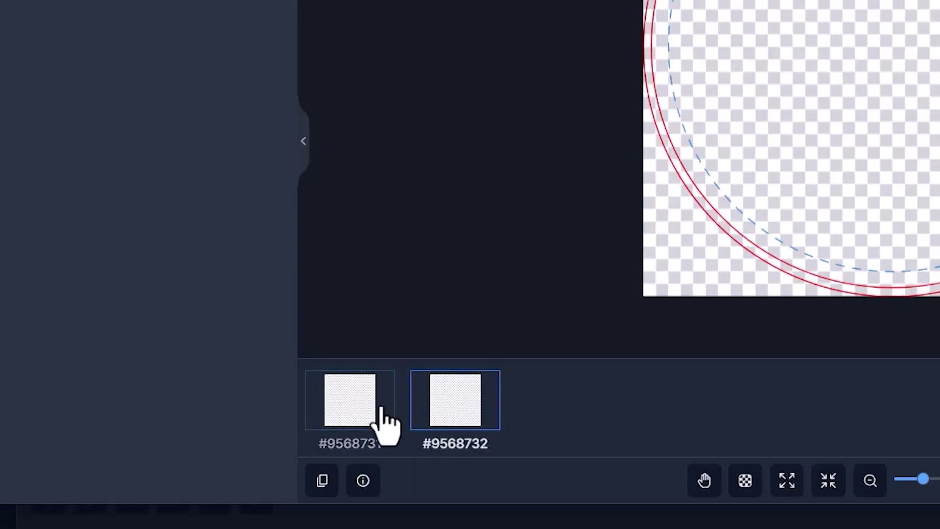
pyautogui.click(354, 421)
pyautogui.click(440, 419)
pyautogui.click(350, 414)
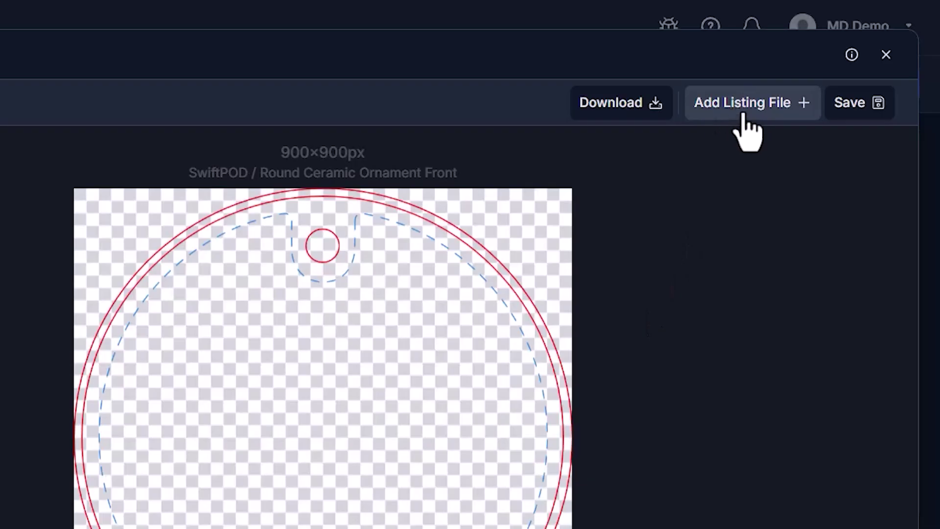
pyautogui.click(744, 122)
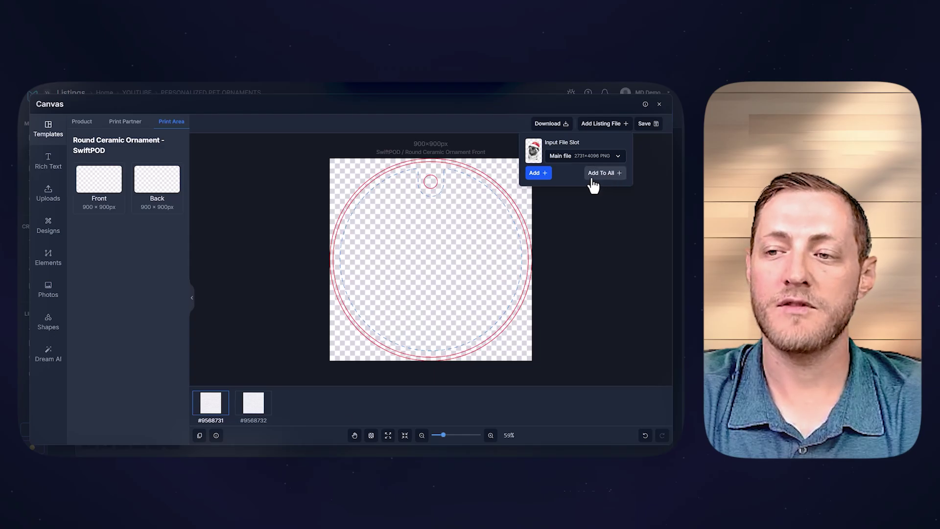
pyautogui.click(592, 179)
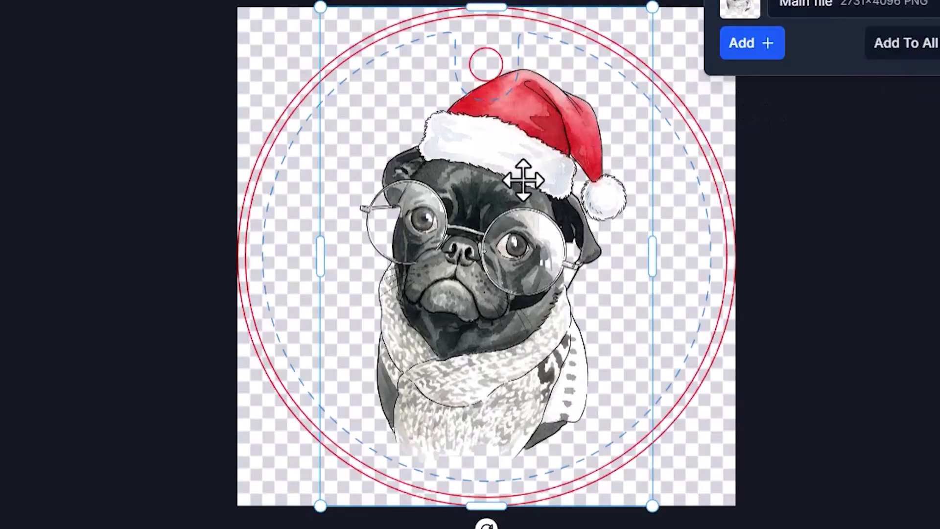
# Sync the pug portrait's placement across both ornament designs and check the golden retriever design
pyautogui.rightClick(484, 185)
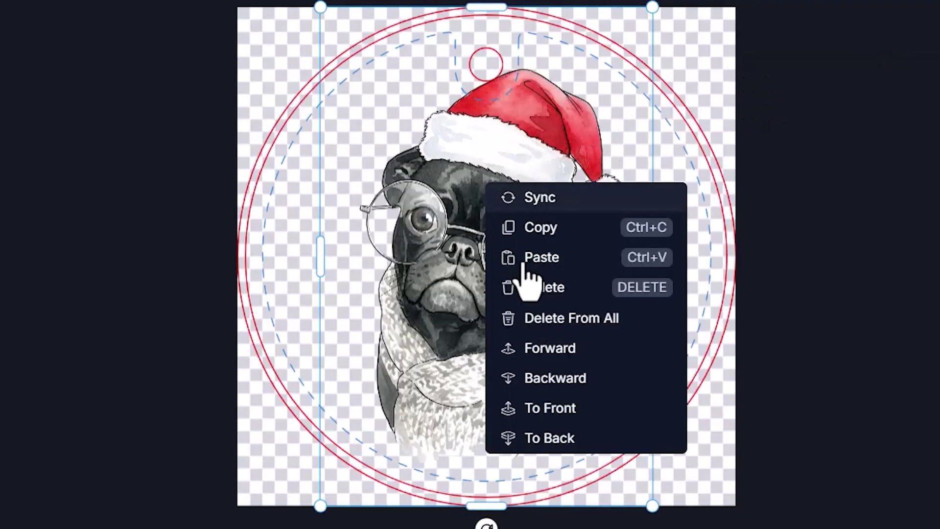
pyautogui.click(549, 349)
pyautogui.rightClick(491, 261)
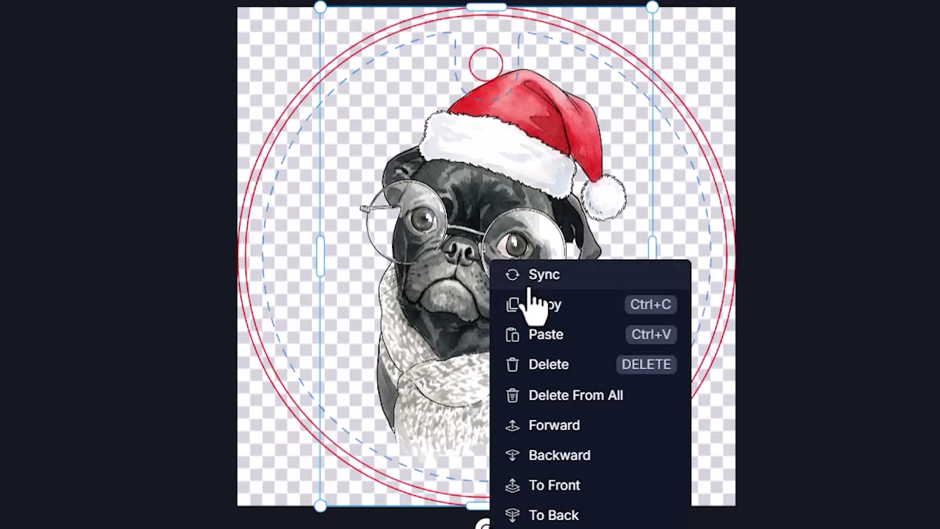
pyautogui.click(553, 279)
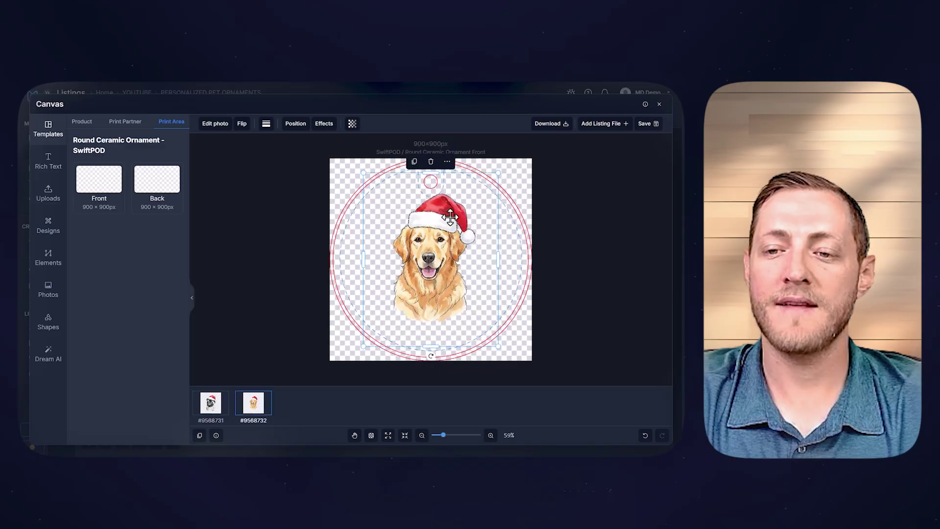
pyautogui.click(210, 406)
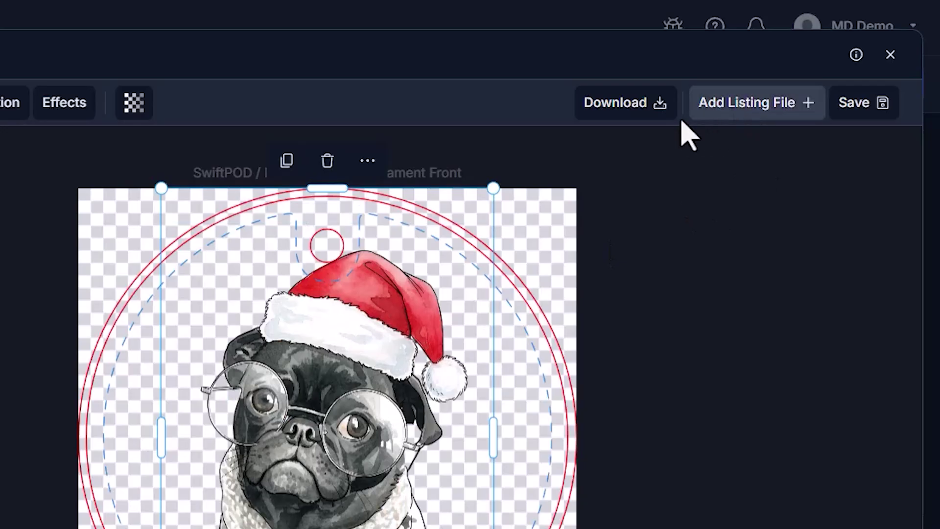
# Add the snowy background from the Mockup 1 file slot to all ornament designs
pyautogui.click(733, 118)
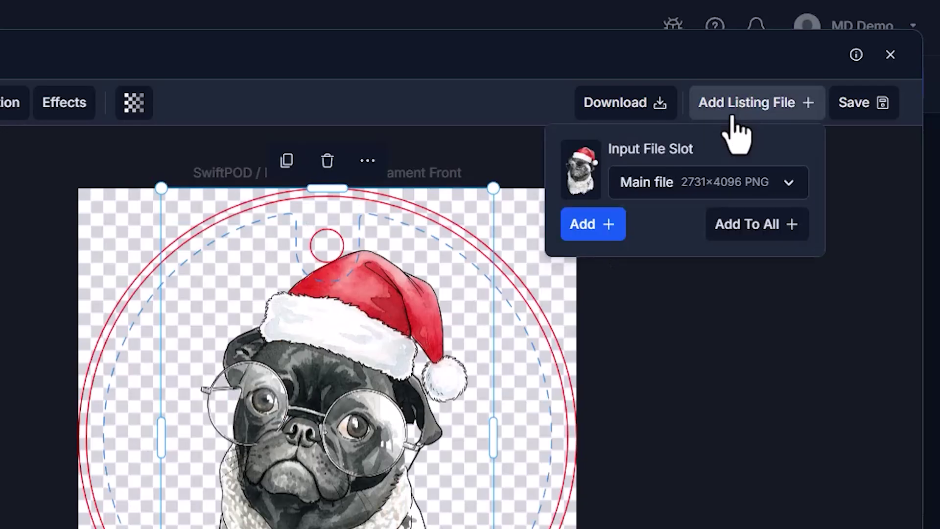
pyautogui.click(724, 186)
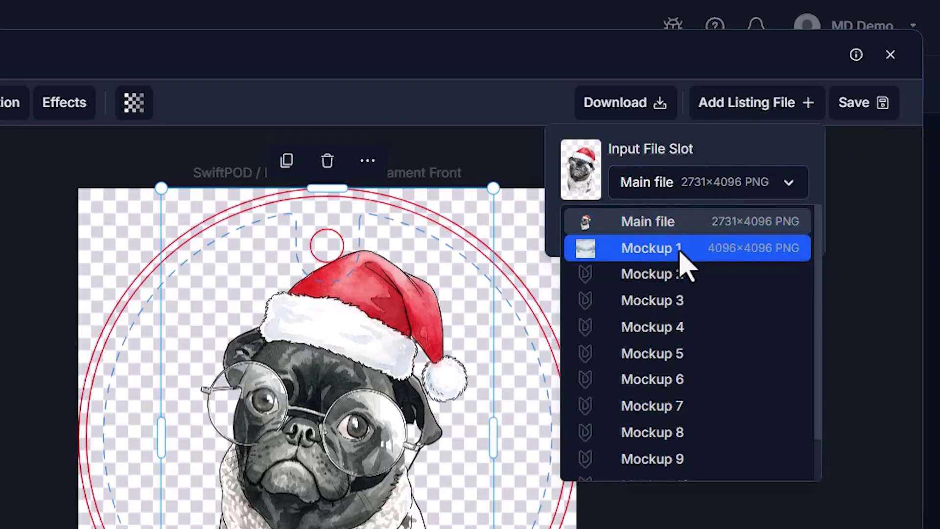
pyautogui.click(680, 250)
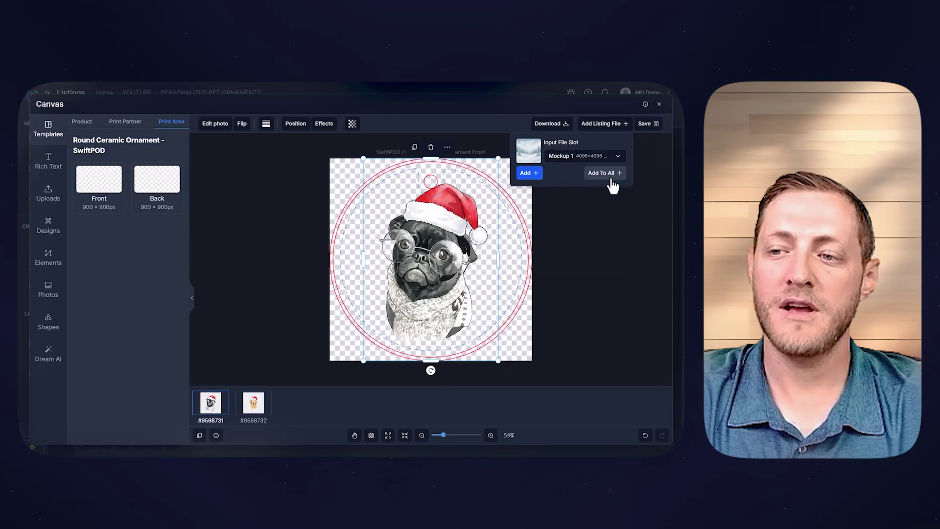
pyautogui.click(604, 174)
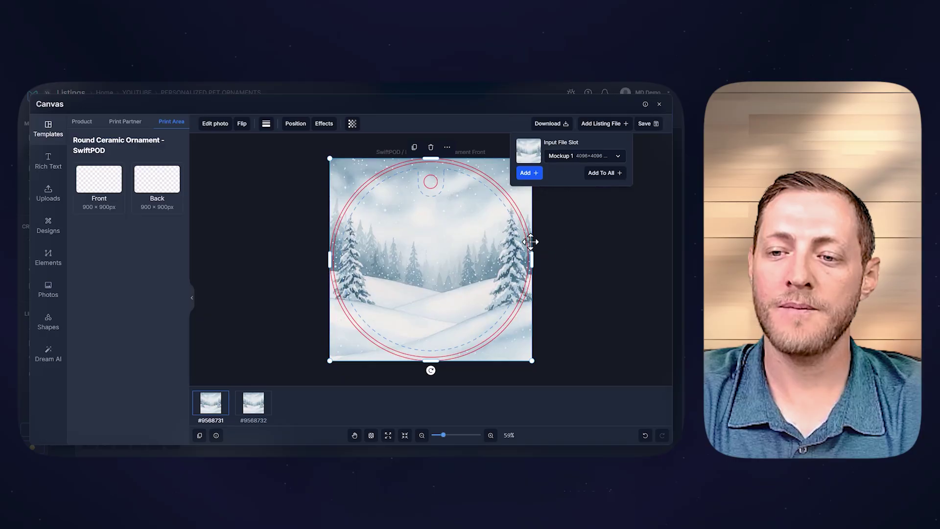
# Move the snowy background aside, bring the pug portrait forward, and realign the background to fill the ornament
pyautogui.moveTo(428, 215); pyautogui.dragTo(529, 222)
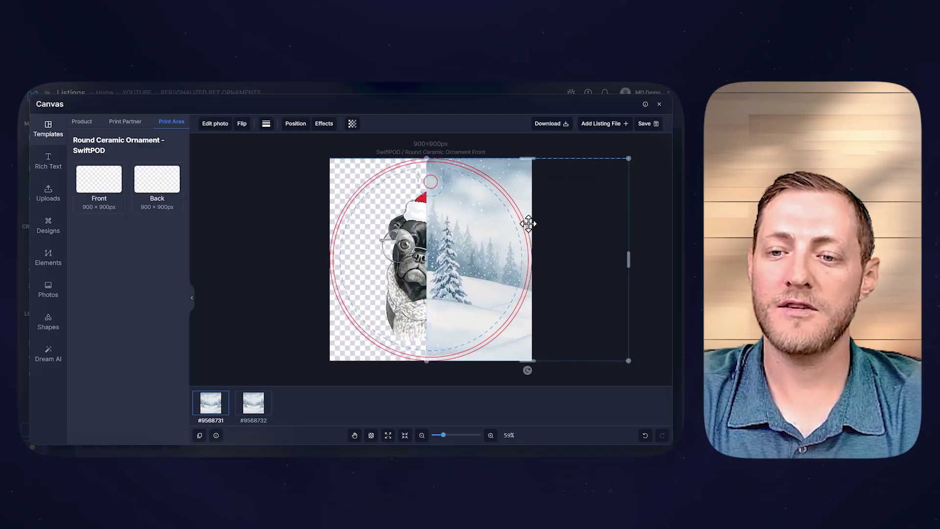
pyautogui.click(410, 241)
pyautogui.rightClick(412, 241)
pyautogui.click(440, 307)
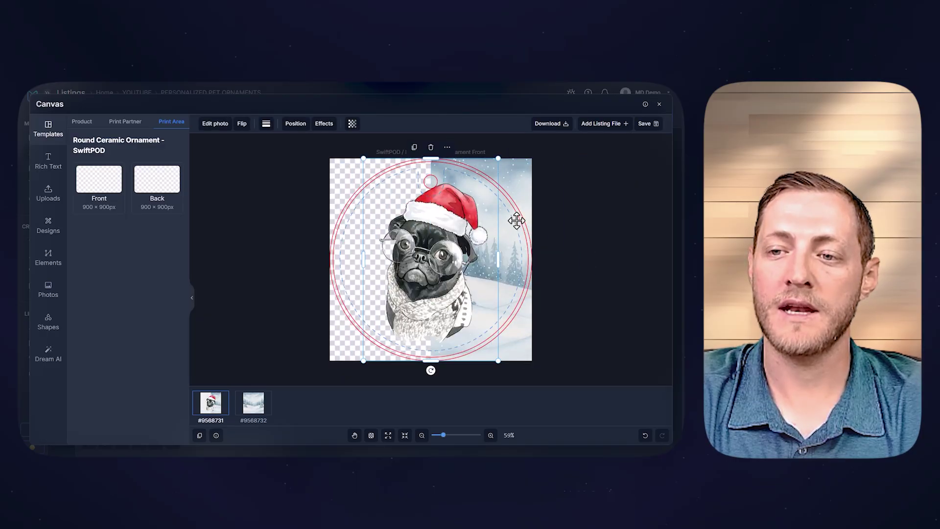
pyautogui.click(513, 198)
pyautogui.moveTo(513, 198); pyautogui.dragTo(421, 197)
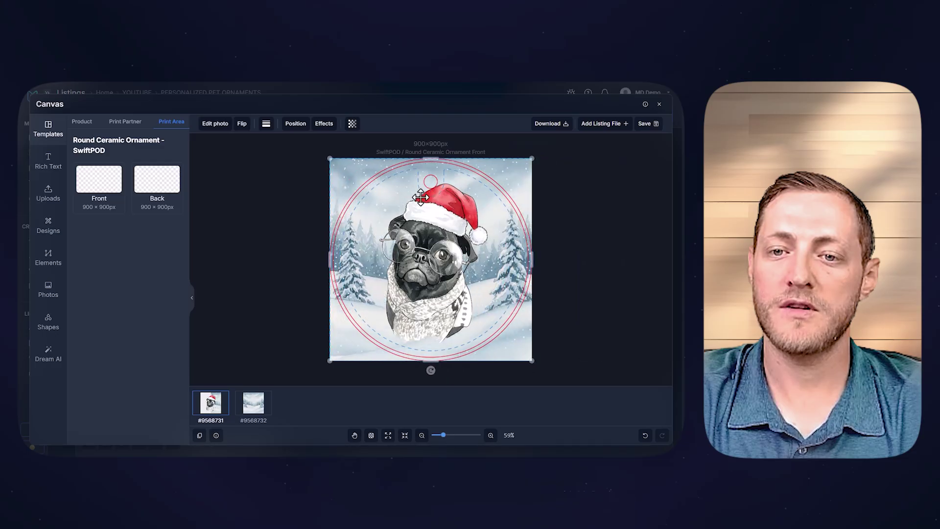
# Sync the pug portrait's layer order to the other design and check the golden retriever ornament
pyautogui.click(425, 226)
pyautogui.rightClick(430, 245)
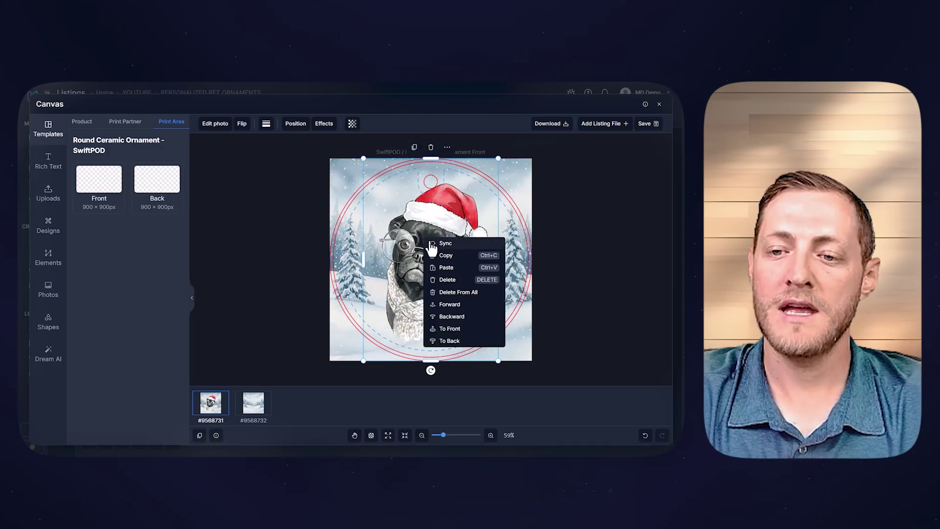
pyautogui.click(460, 244)
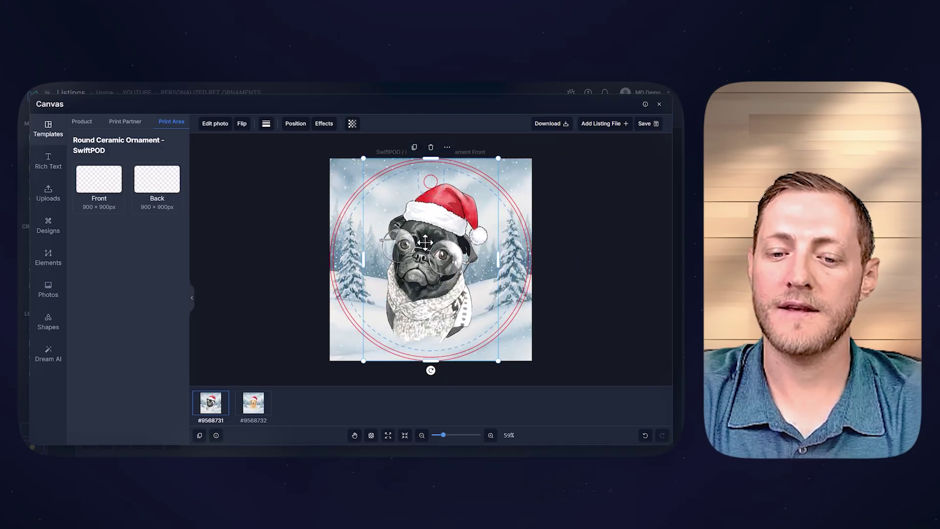
pyautogui.click(249, 410)
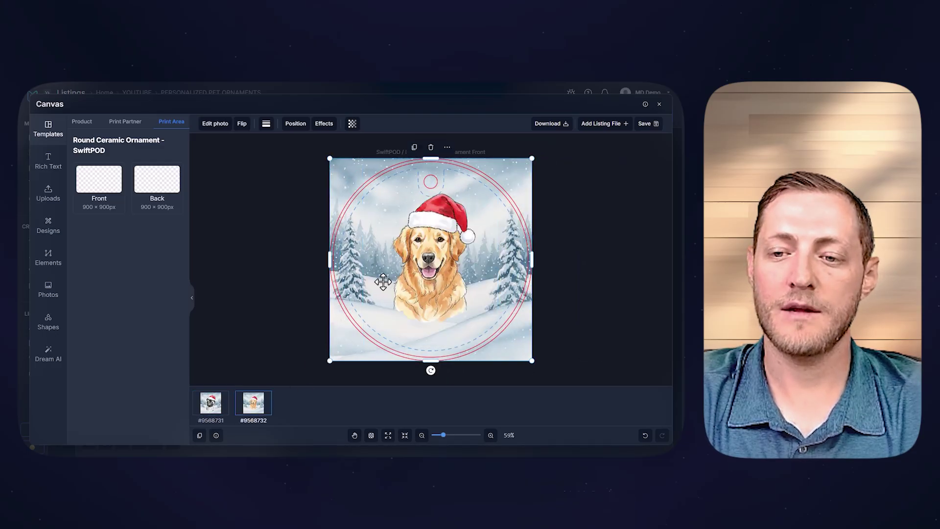
# Shrink the pug portrait, centre it in the lower half of its ornament and sync the placement to the other design
pyautogui.click(223, 410)
pyautogui.moveTo(497, 159); pyautogui.dragTo(441, 244)
pyautogui.moveTo(402, 290); pyautogui.dragTo(433, 285)
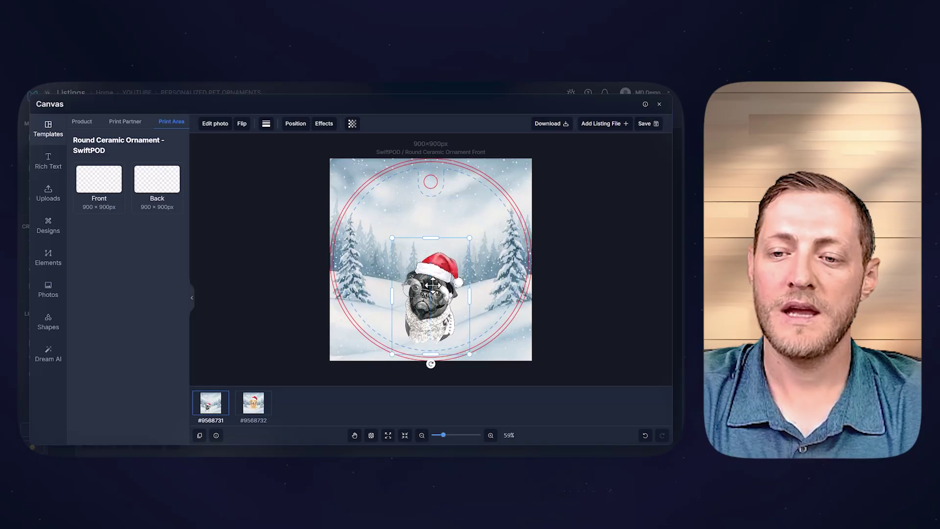
pyautogui.rightClick(433, 286)
pyautogui.click(461, 295)
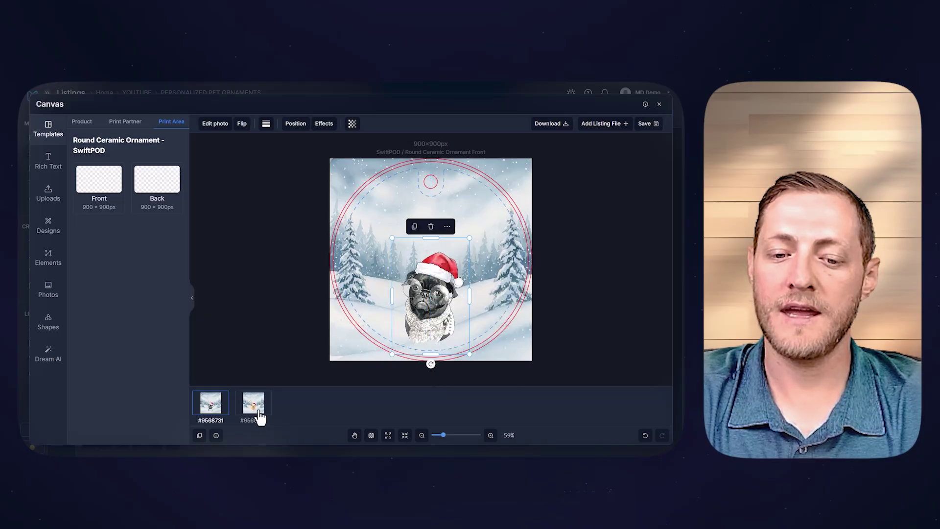
# Fine-tune the golden retriever portrait's size and centre it in the lower half of its ornament
pyautogui.click(259, 416)
pyautogui.moveTo(469, 247); pyautogui.dragTo(439, 277)
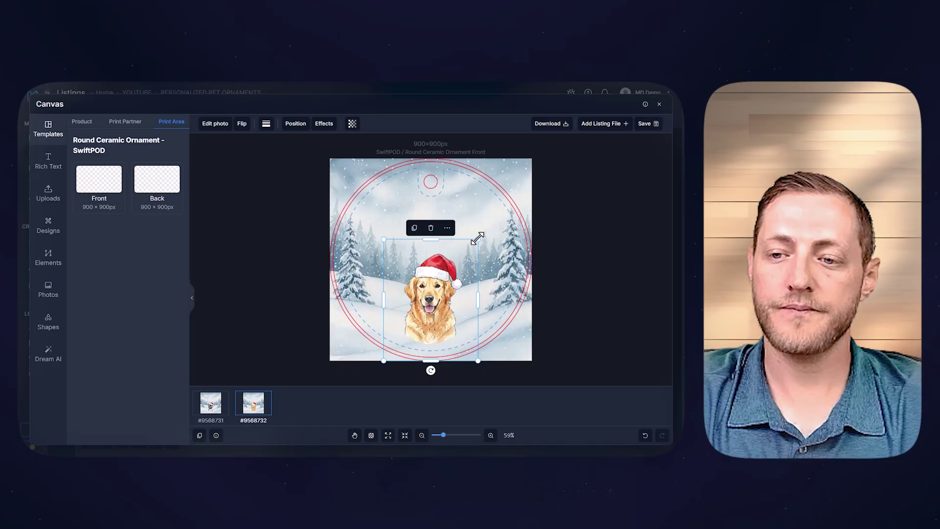
pyautogui.moveTo(478, 239); pyautogui.dragTo(479, 229)
pyautogui.moveTo(437, 284); pyautogui.dragTo(433, 275)
pyautogui.click(549, 277)
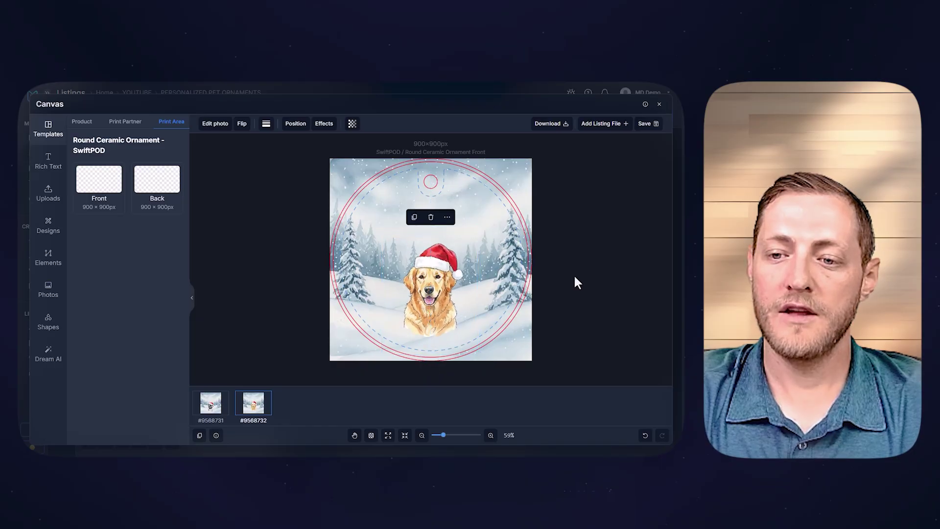
pyautogui.click(442, 286)
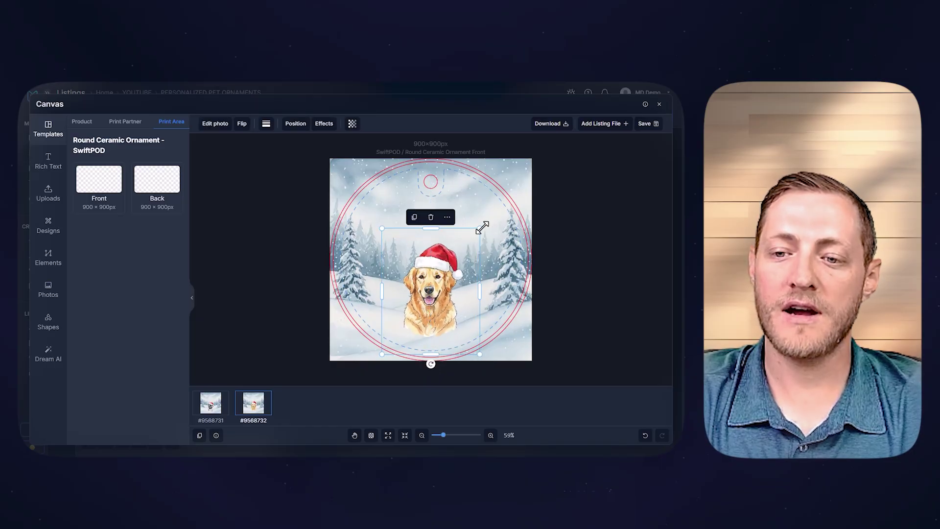
pyautogui.moveTo(482, 228); pyautogui.dragTo(485, 217)
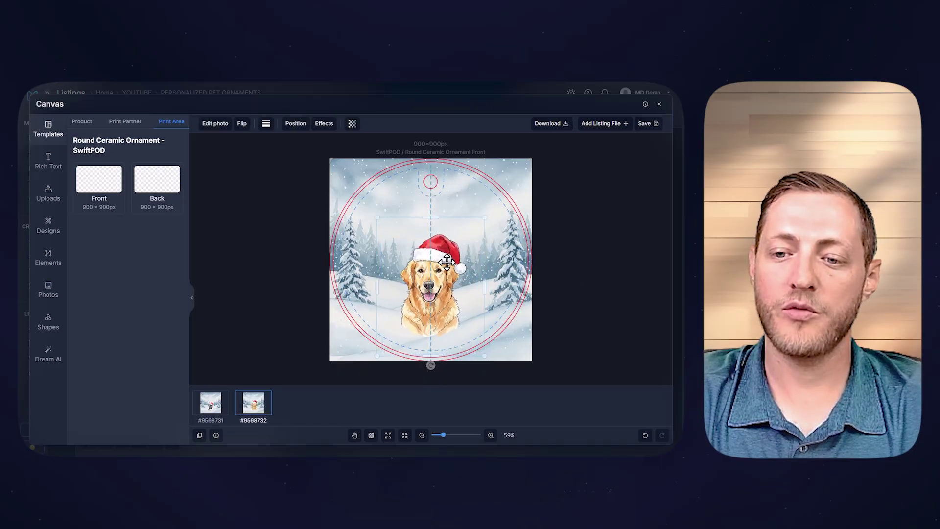
# Add the blue "BOSS" rich text preset to the pug ornament design
pyautogui.click(210, 414)
pyautogui.click(566, 304)
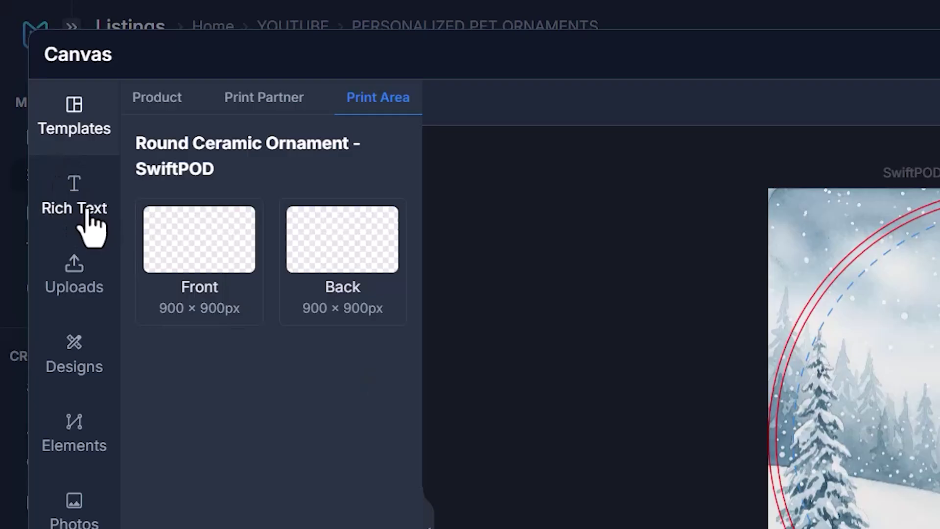
pyautogui.click(51, 166)
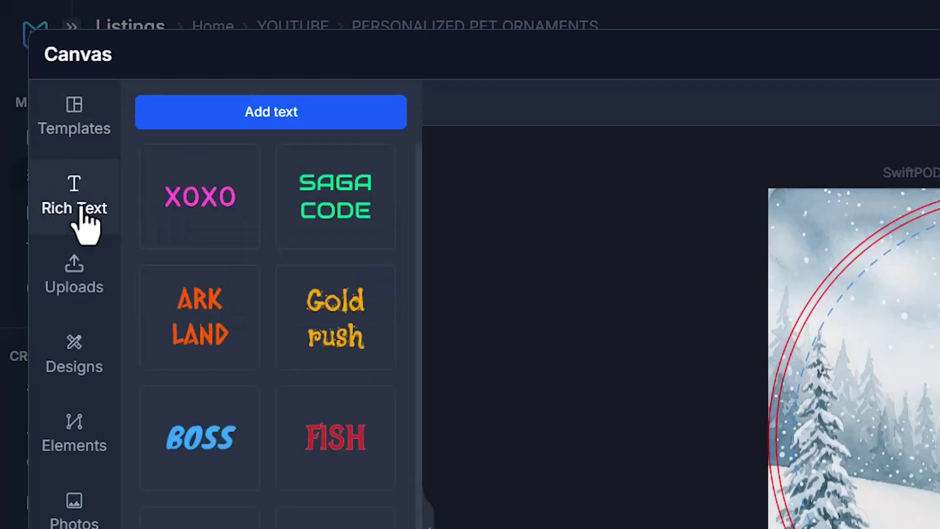
pyautogui.scroll(-2, 289, 388)
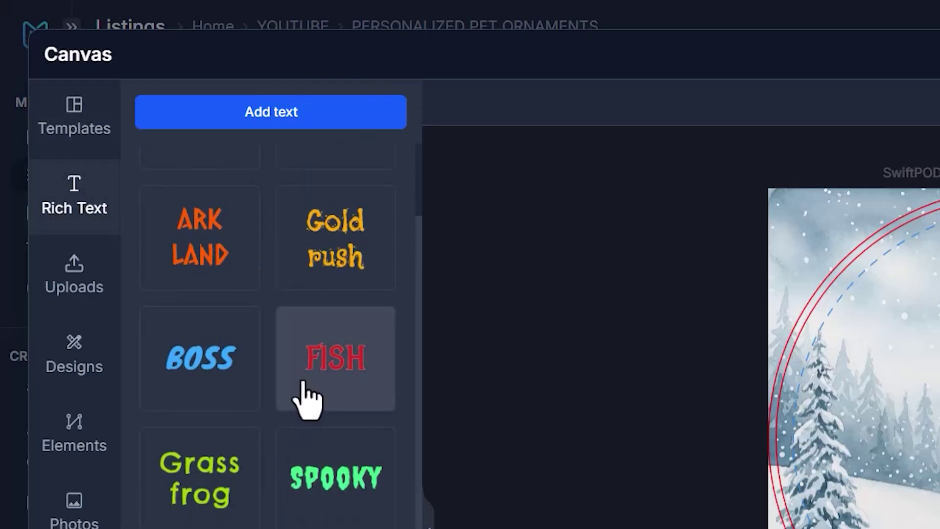
pyautogui.scroll(2, 303, 386)
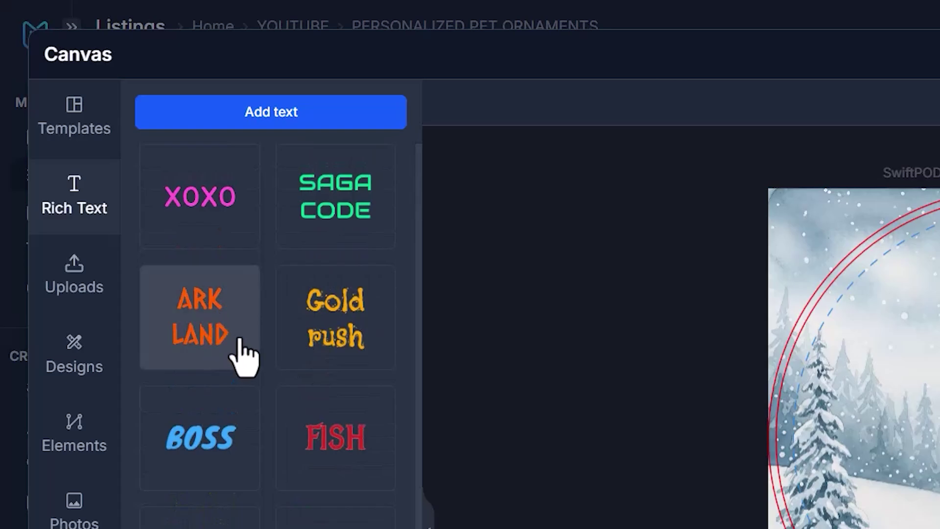
pyautogui.click(210, 444)
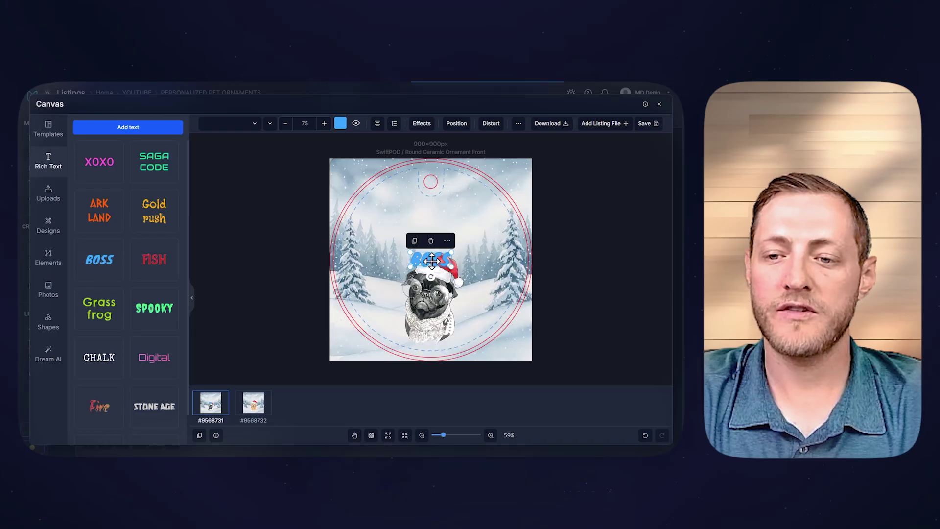
# Enlarge the BOSS text to about size 161, centre it above the pug and widen its text line across the ornament
pyautogui.moveTo(431, 261); pyautogui.dragTo(476, 236)
pyautogui.moveTo(409, 235); pyautogui.dragTo(365, 236)
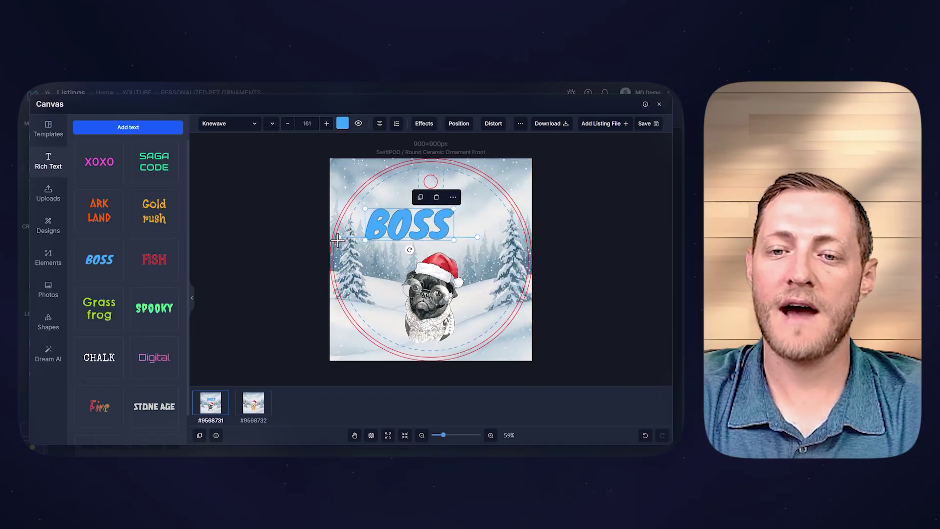
pyautogui.moveTo(475, 237); pyautogui.dragTo(521, 233)
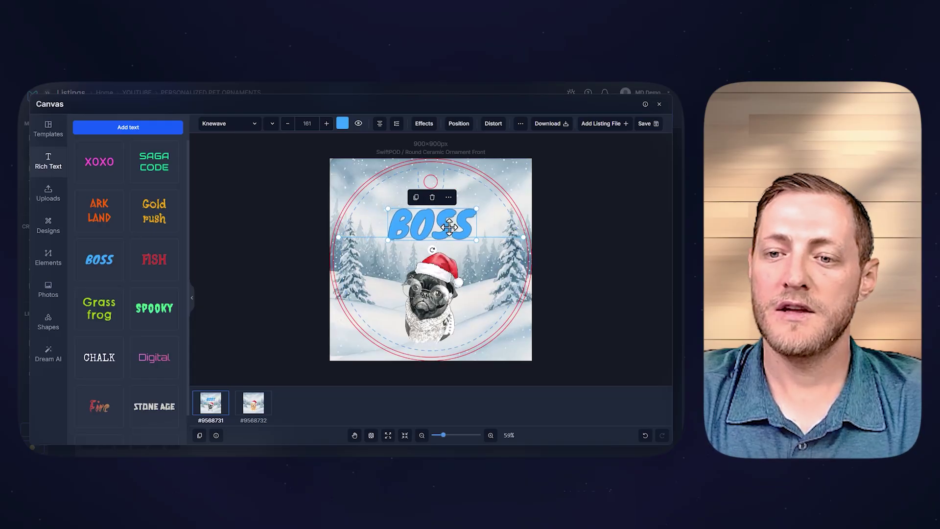
# Replace the BOSS text above the pug with "Cooper"
pyautogui.doubleClick(465, 234)
pyautogui.doubleClick(413, 271)
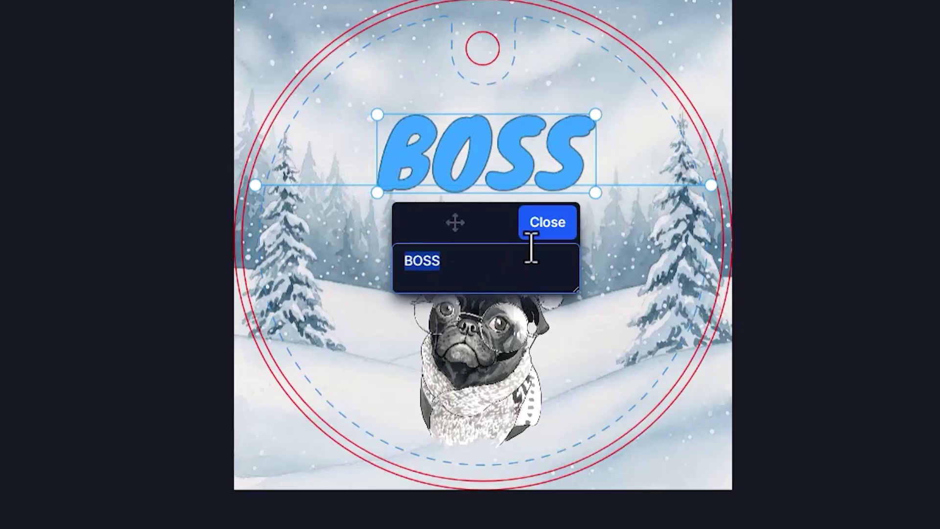
pyautogui.write('Cooper')
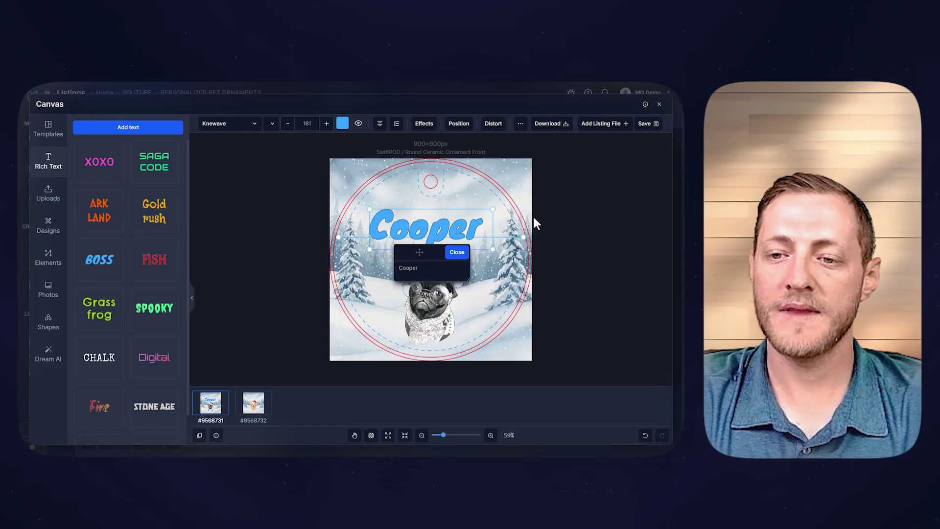
pyautogui.click(508, 162)
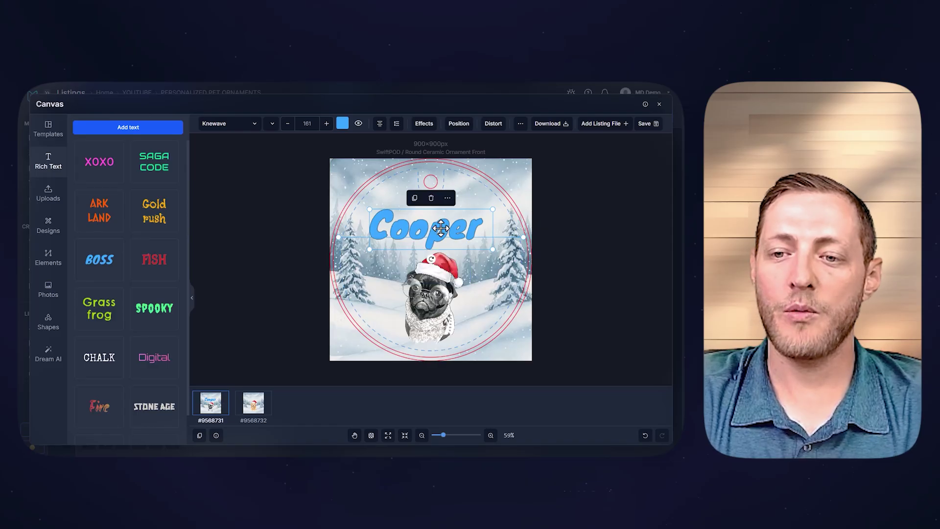
# Change the Cooper text's solid fill colour to white (#ffffff)
pyautogui.click(342, 123)
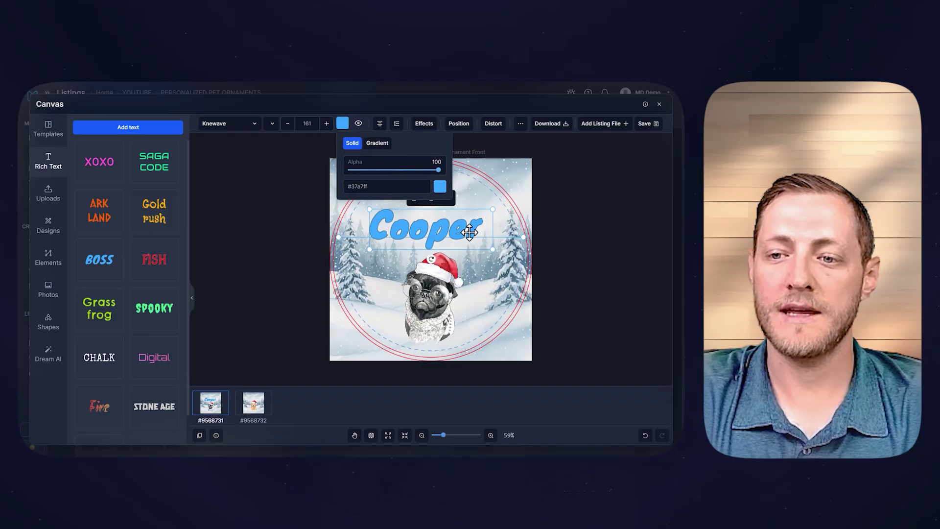
pyautogui.click(440, 187)
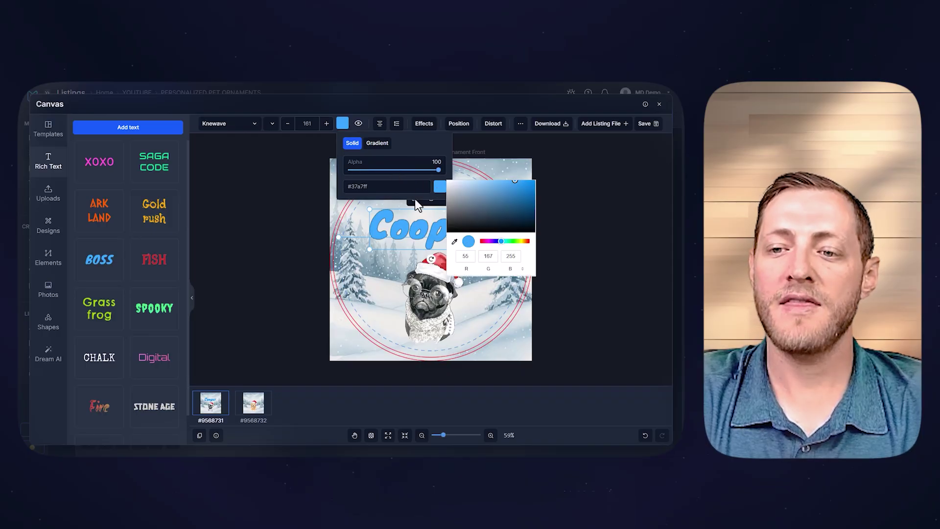
pyautogui.click(446, 181)
pyautogui.click(422, 219)
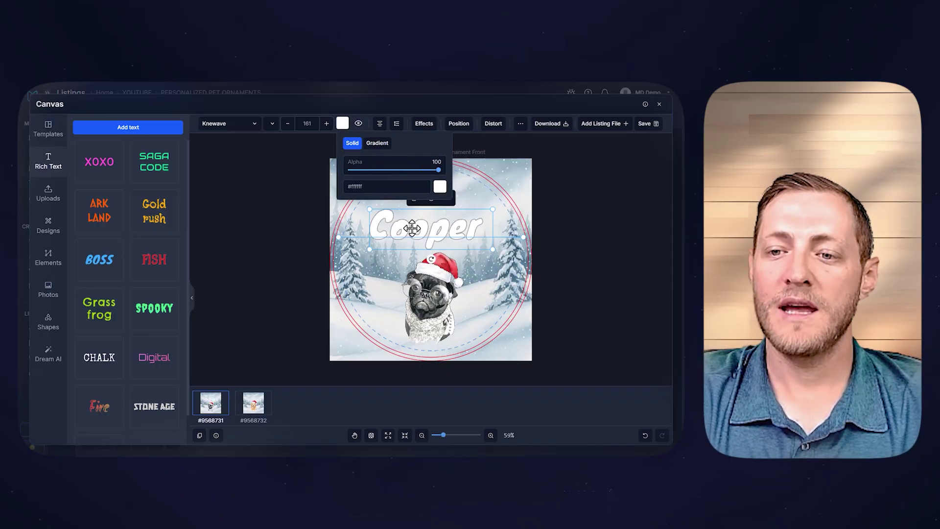
# Add a black outline with a thickness of 3 to the Cooper text
pyautogui.click(425, 127)
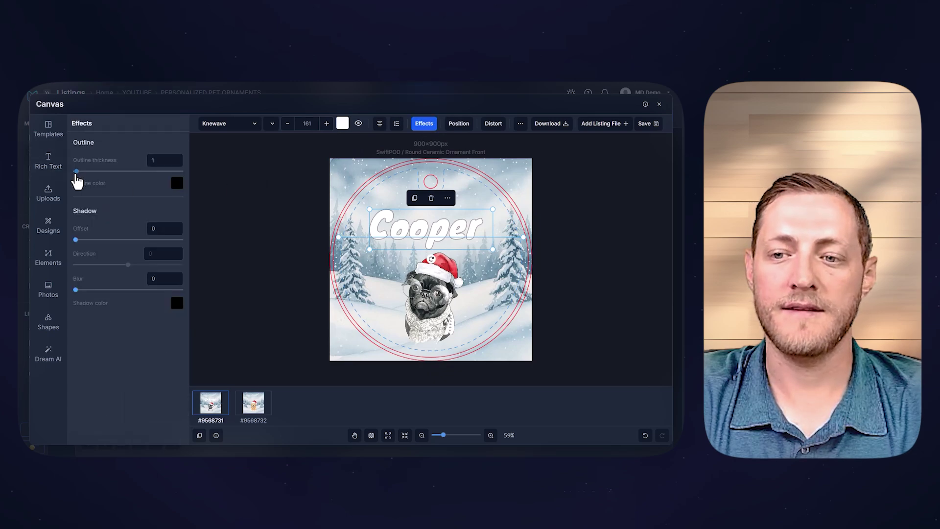
pyautogui.moveTo(77, 172); pyautogui.dragTo(78, 172)
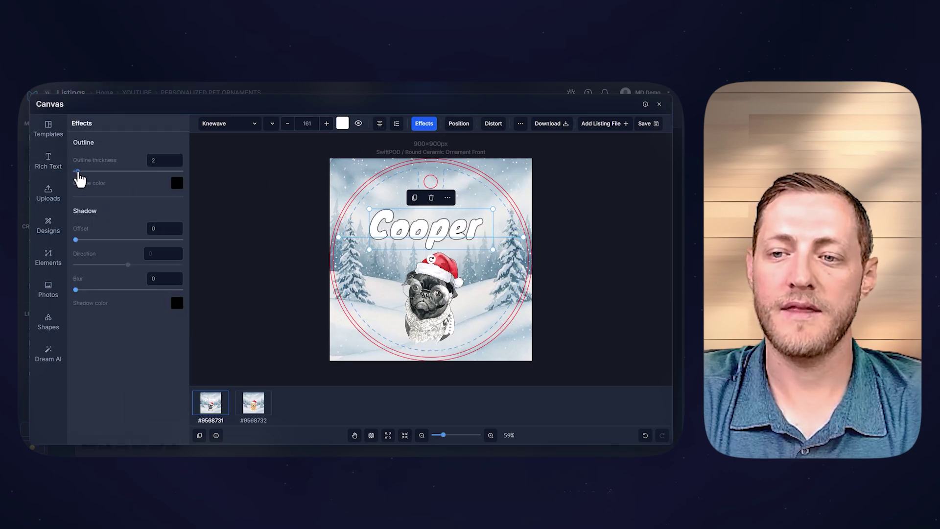
pyautogui.click(260, 217)
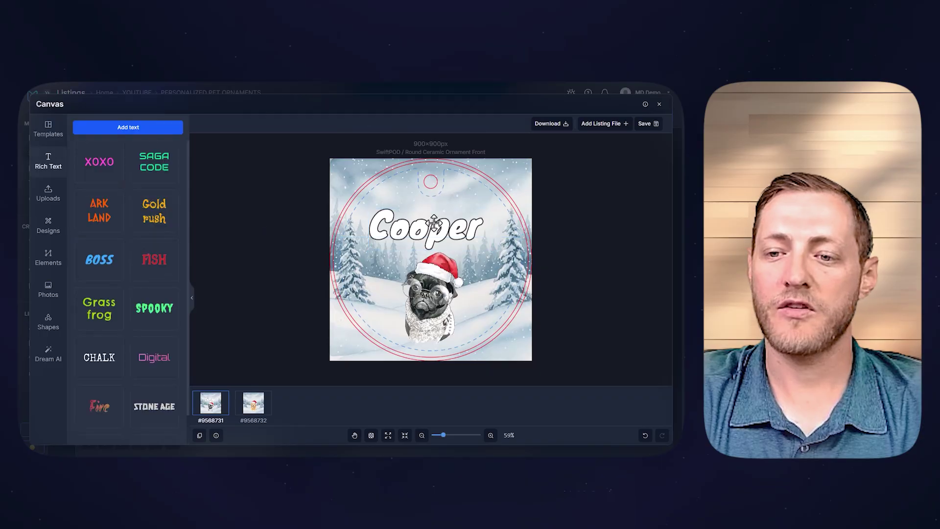
# Move the Cooper text and the pug portrait slightly upward on the ornament, keeping both horizontally centred
pyautogui.moveTo(441, 232); pyautogui.dragTo(448, 223)
pyautogui.moveTo(438, 286); pyautogui.dragTo(437, 280)
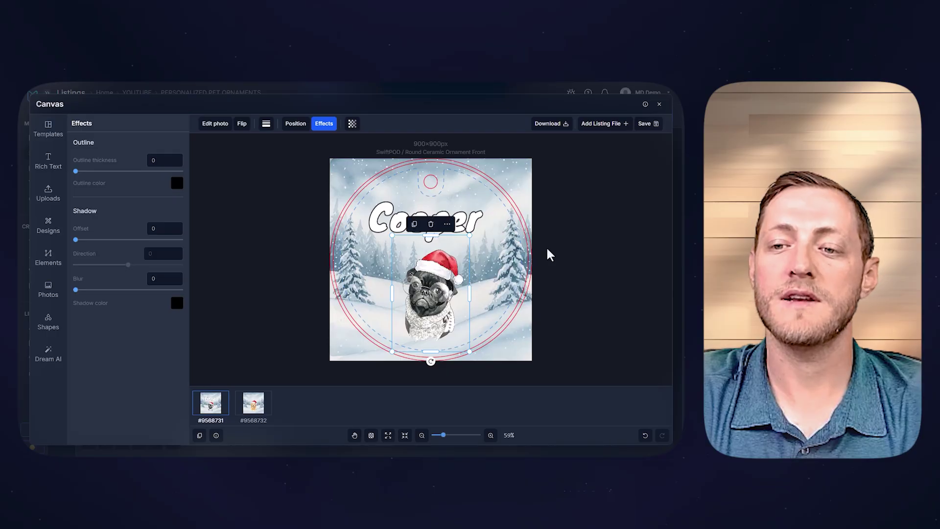
pyautogui.click(594, 259)
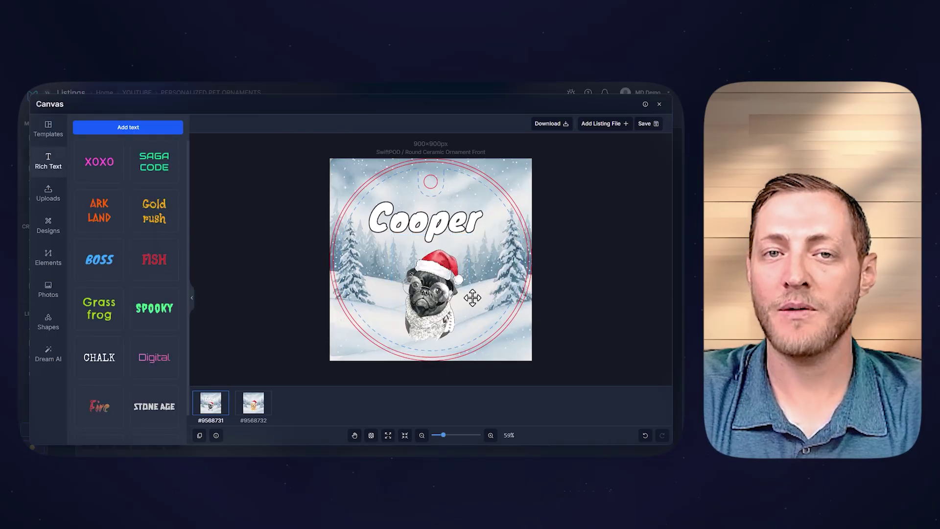
# Copy the outlined Cooper text to the golden retriever design and raise it above the dog's Santa hat
pyautogui.click(422, 231)
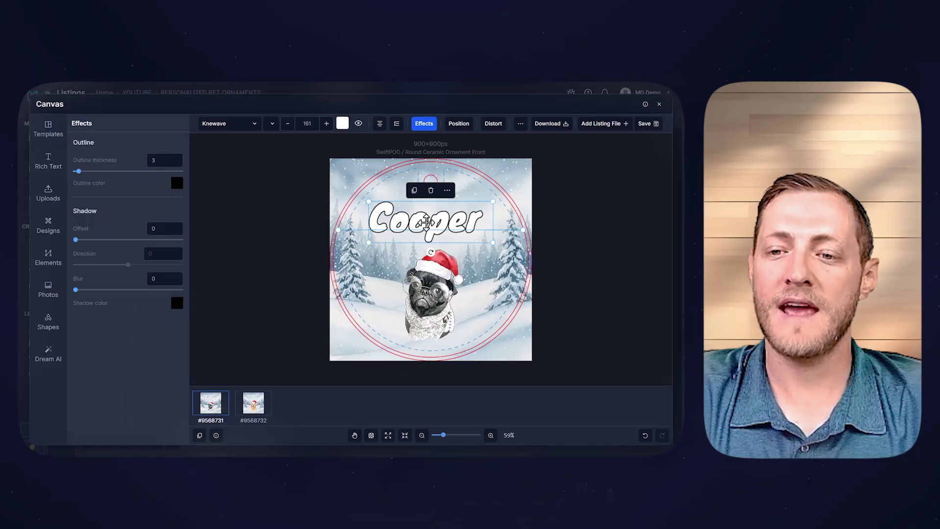
pyautogui.rightClick(426, 223)
pyautogui.click(456, 234)
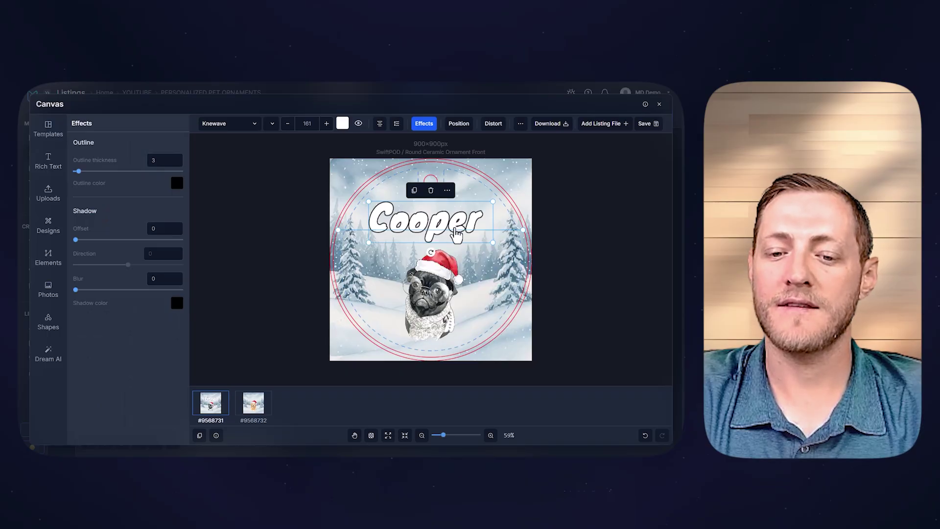
pyautogui.click(255, 406)
pyautogui.click(453, 228)
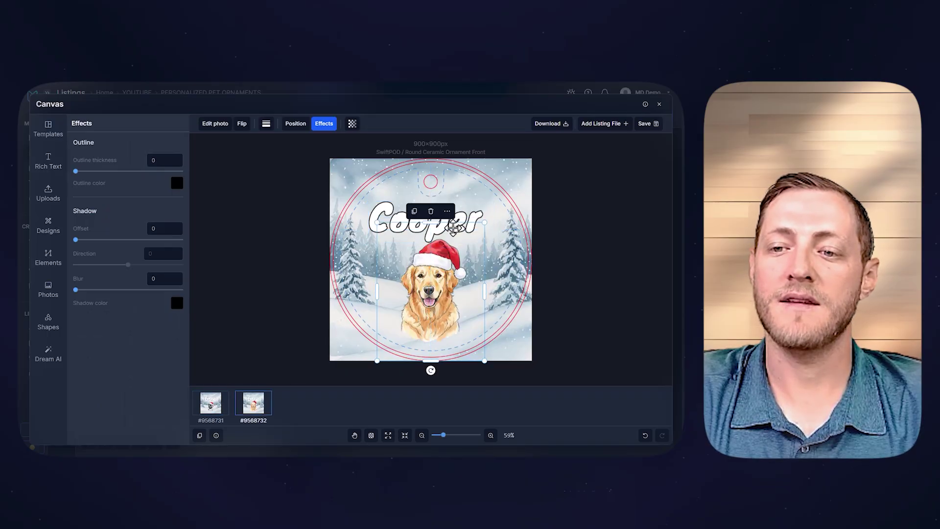
pyautogui.moveTo(454, 228); pyautogui.dragTo(449, 214)
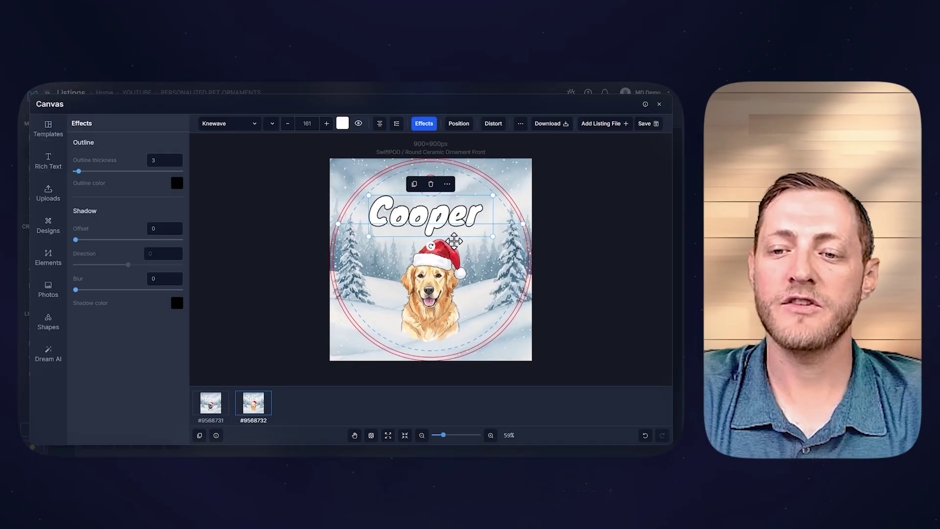
# Replace the name text above the golden retriever with "Mya"
pyautogui.doubleClick(444, 214)
pyautogui.hotkey('ctrl', 'a')
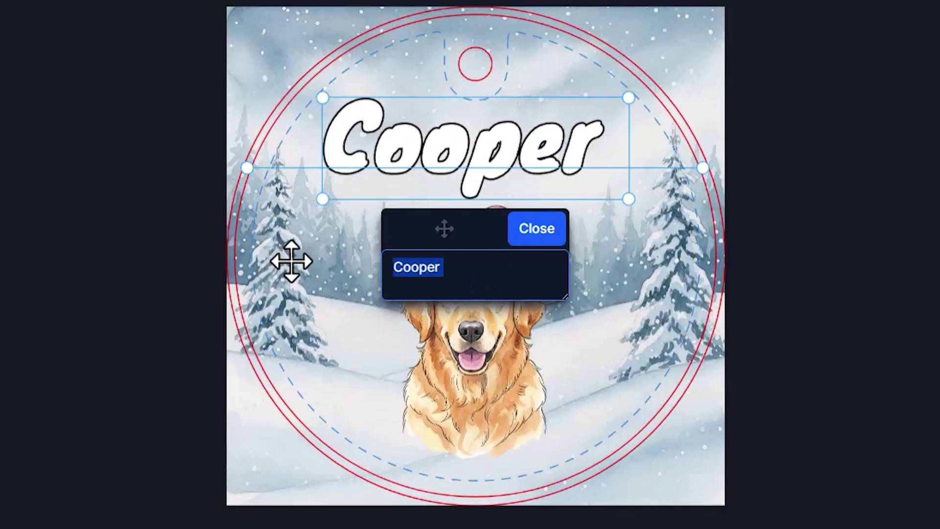
pyautogui.write('Mya')
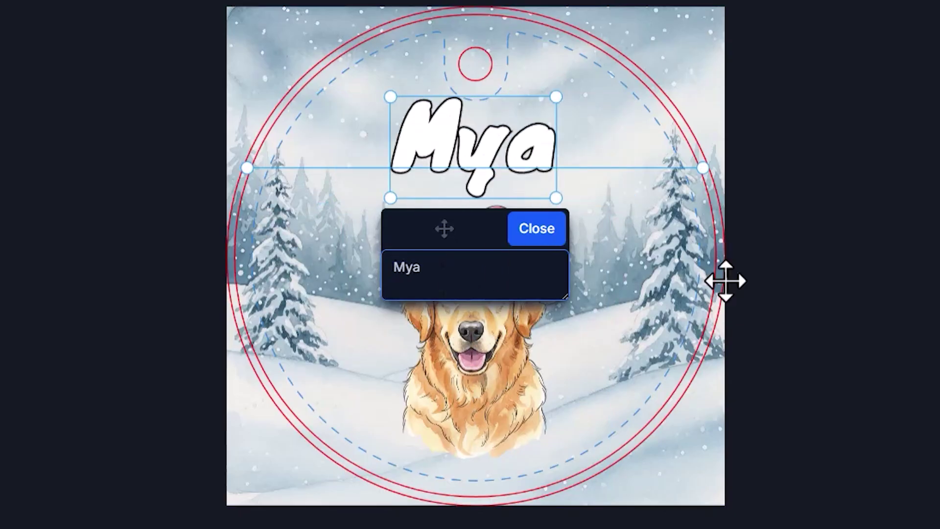
pyautogui.click(668, 230)
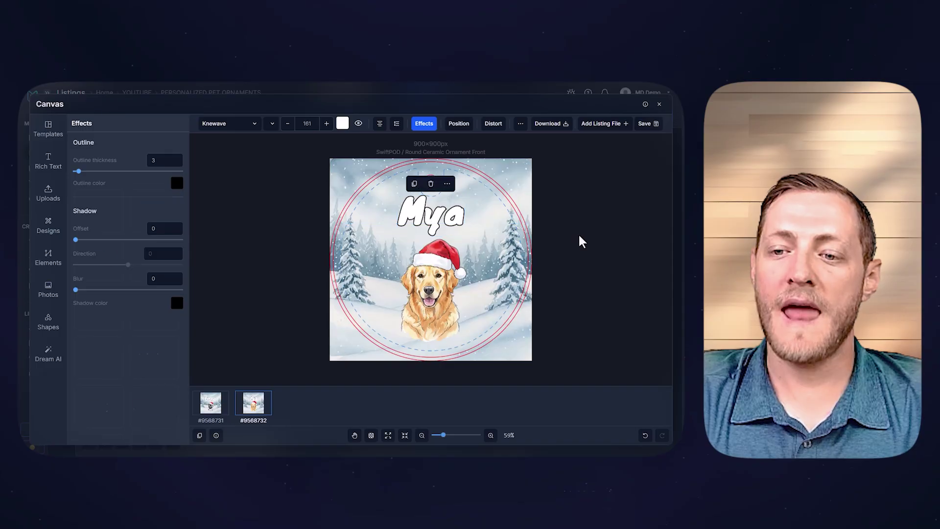
pyautogui.click(837, 191)
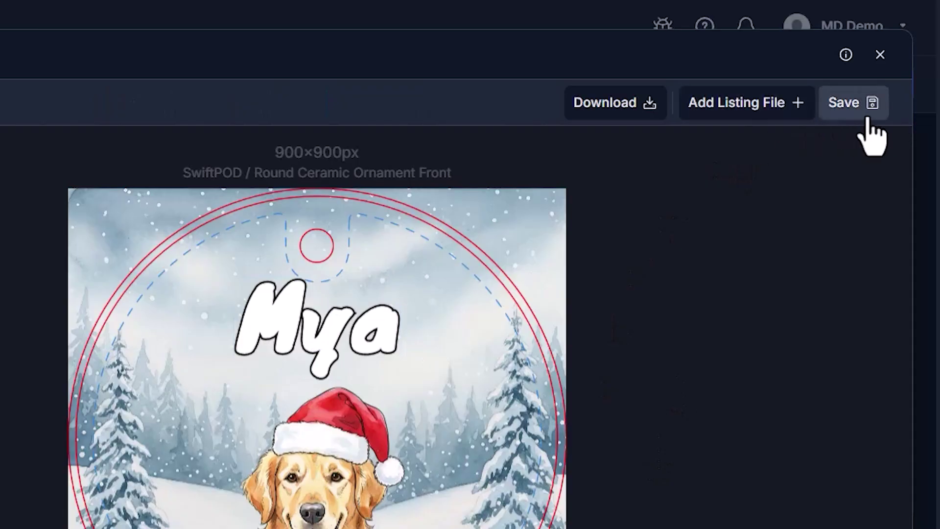
# Save the ornament designs to the Main file slot as PNG with Save as editable enabled
pyautogui.click(647, 126)
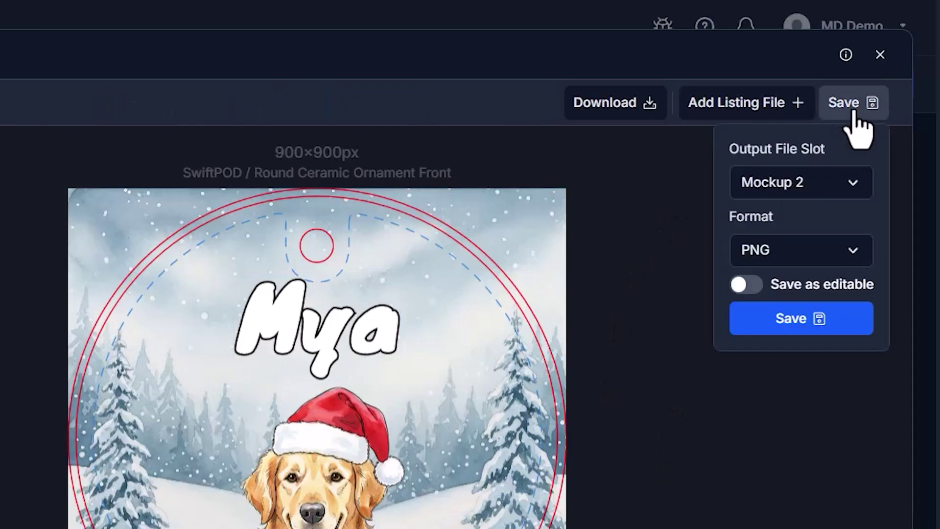
pyautogui.click(791, 189)
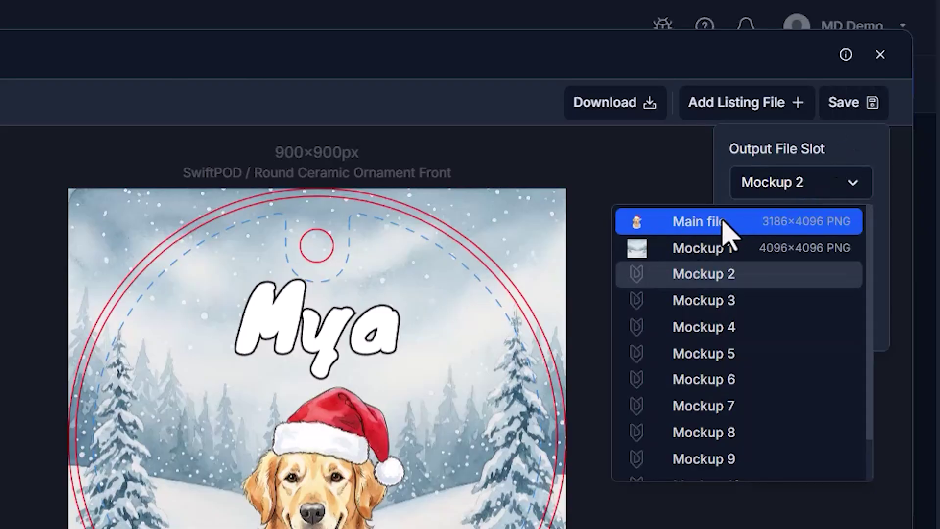
pyautogui.click(717, 248)
pyautogui.click(755, 196)
pyautogui.click(713, 222)
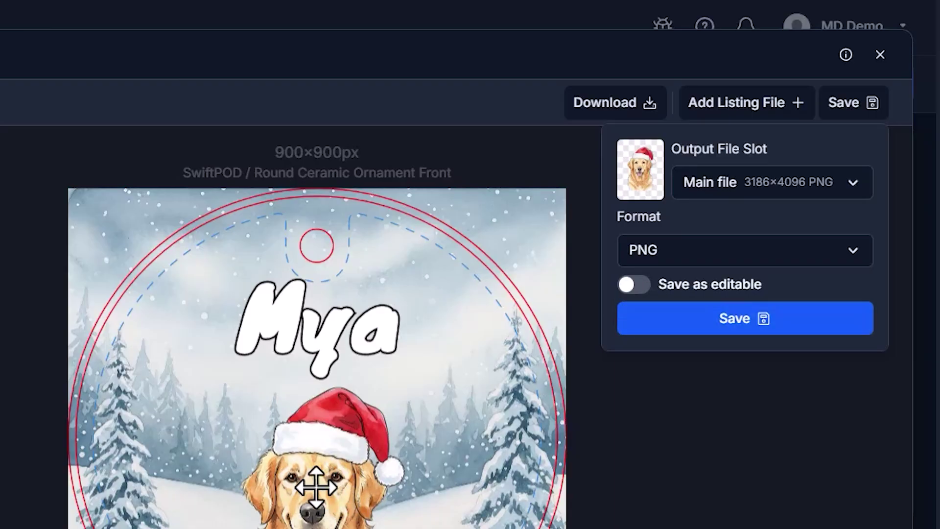
pyautogui.click(634, 287)
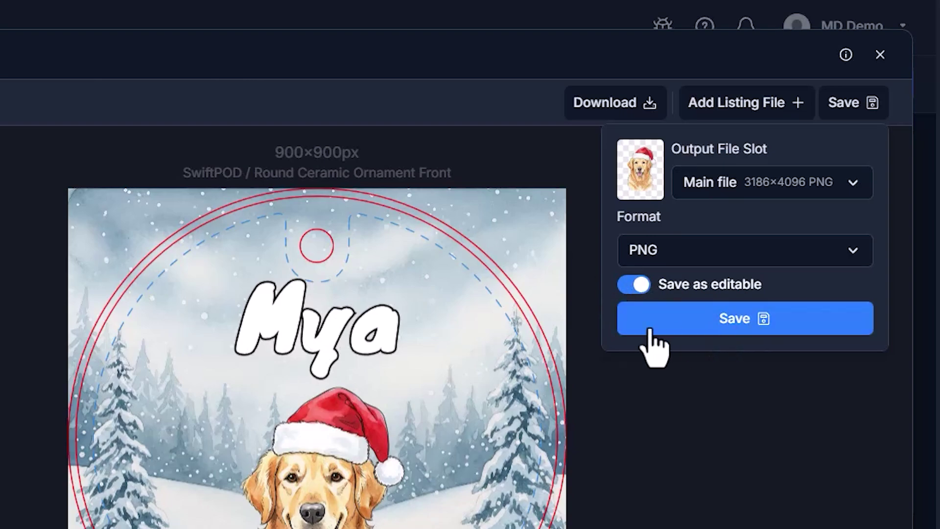
pyautogui.click(731, 319)
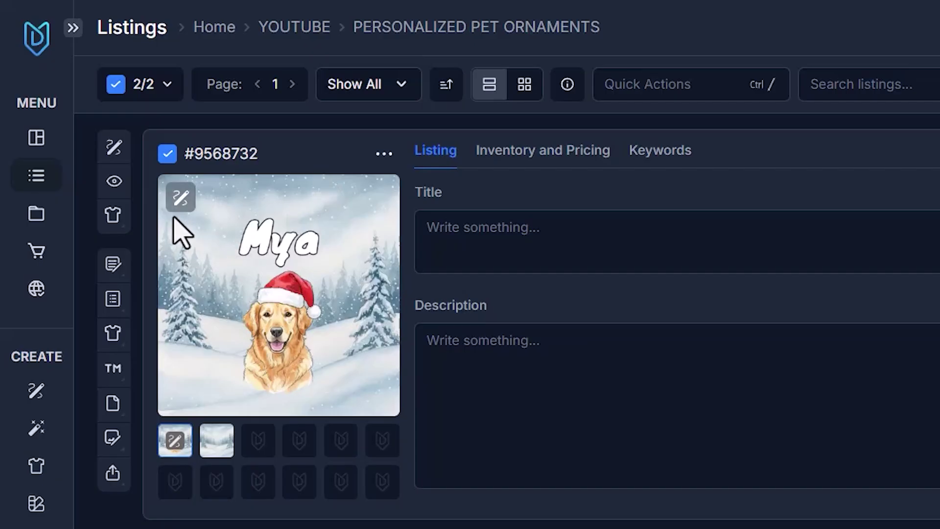
# Reopen the saved Mya design in Canvas, check that its text and dog portrait are still separate layers, and close it
pyautogui.click(180, 197)
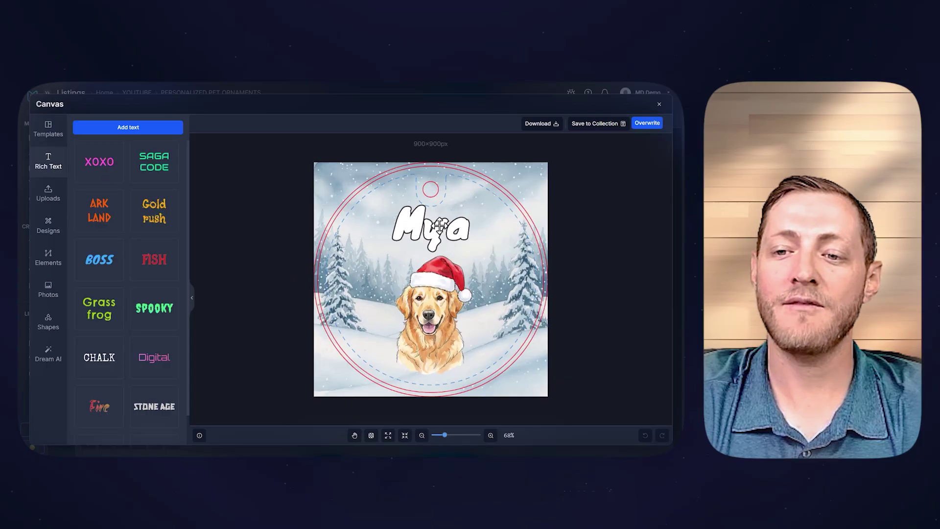
pyautogui.click(440, 225)
pyautogui.click(440, 288)
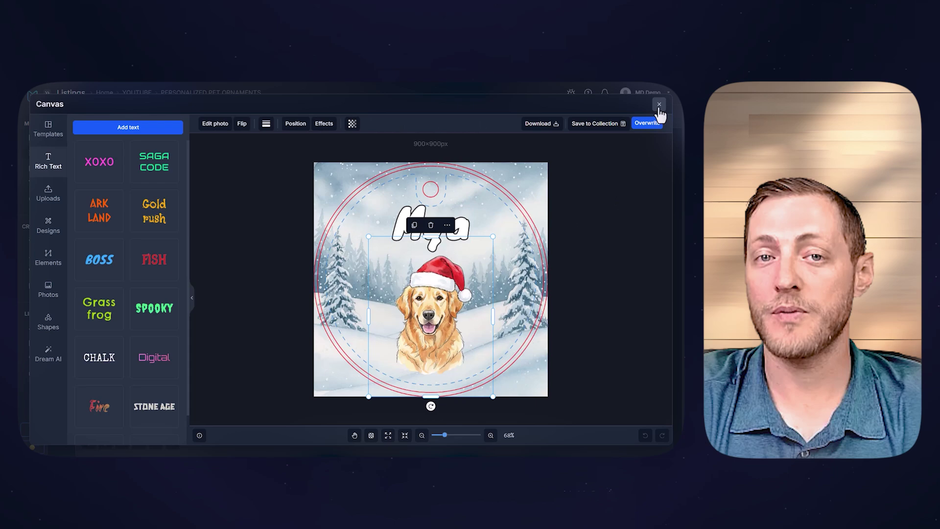
pyautogui.click(659, 105)
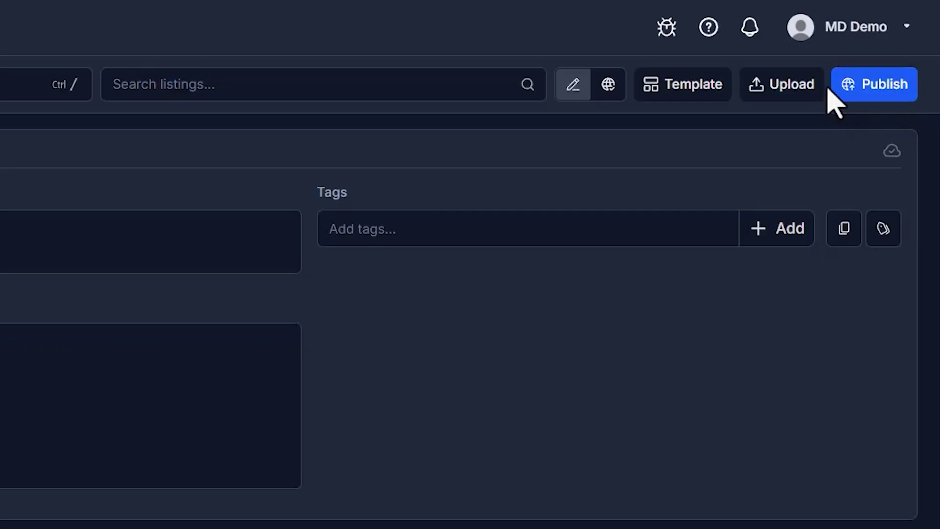
# Start publishing the listings by searching the public profiles for "Ornament" and loading the Ceramic & Aluminum Ornaments profile
pyautogui.click(656, 118)
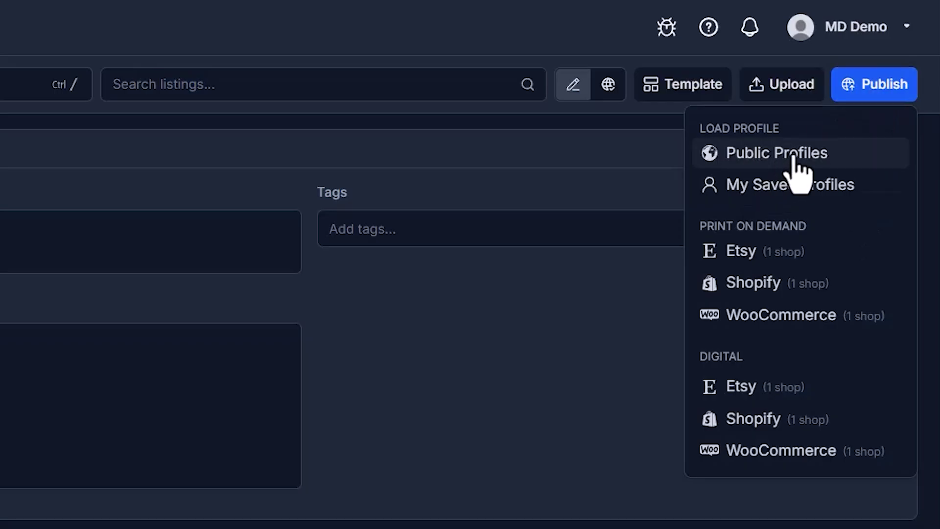
pyautogui.click(766, 161)
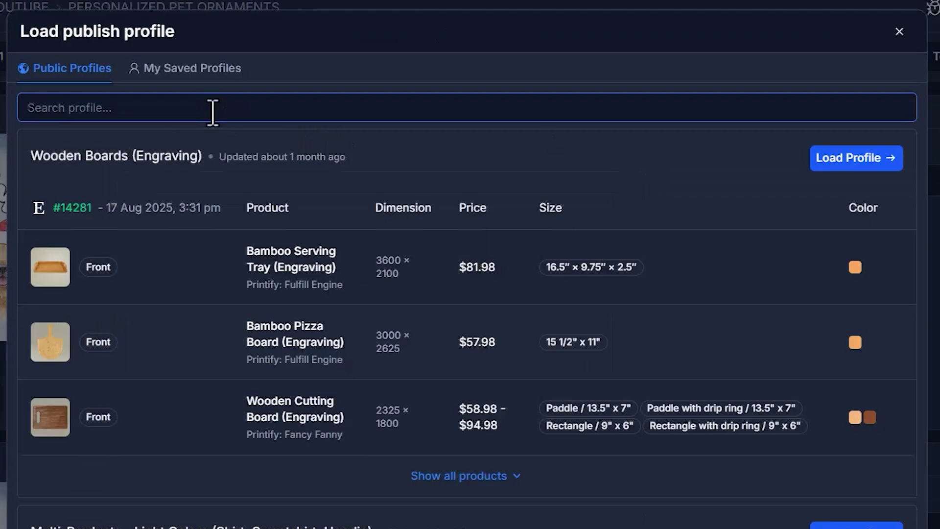
pyautogui.write('Ornament')
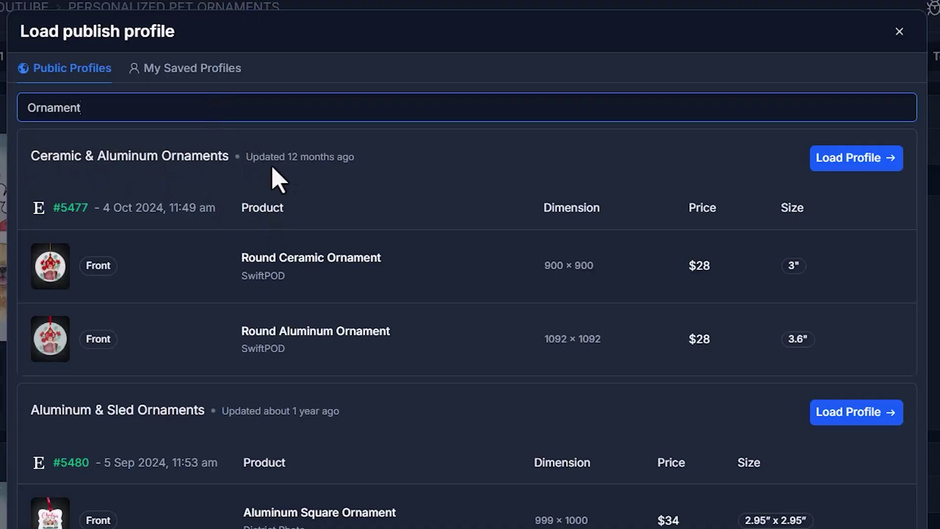
pyautogui.click(851, 161)
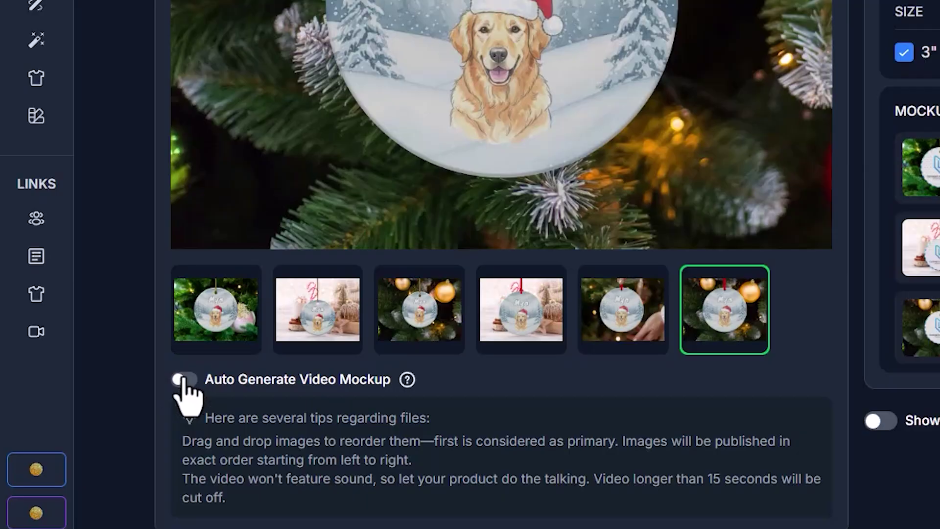
# Enable Auto Generate Video Mockup and preview the listing's ornament mockup images
pyautogui.click(92, 393)
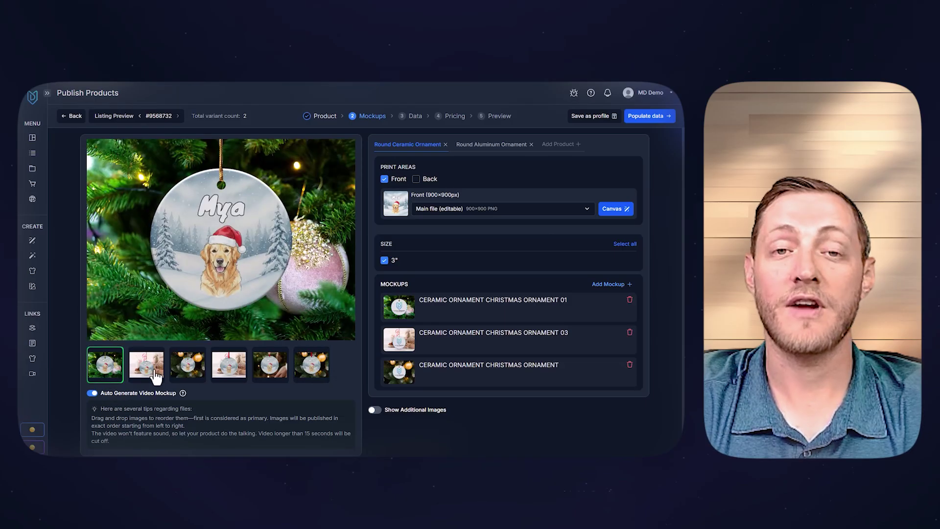
pyautogui.click(189, 366)
pyautogui.click(229, 364)
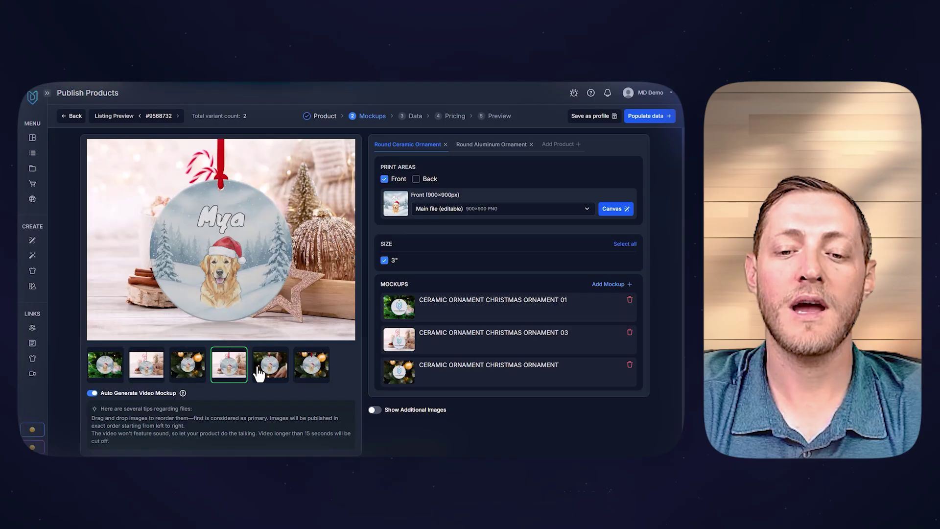
pyautogui.click(271, 365)
pyautogui.click(311, 365)
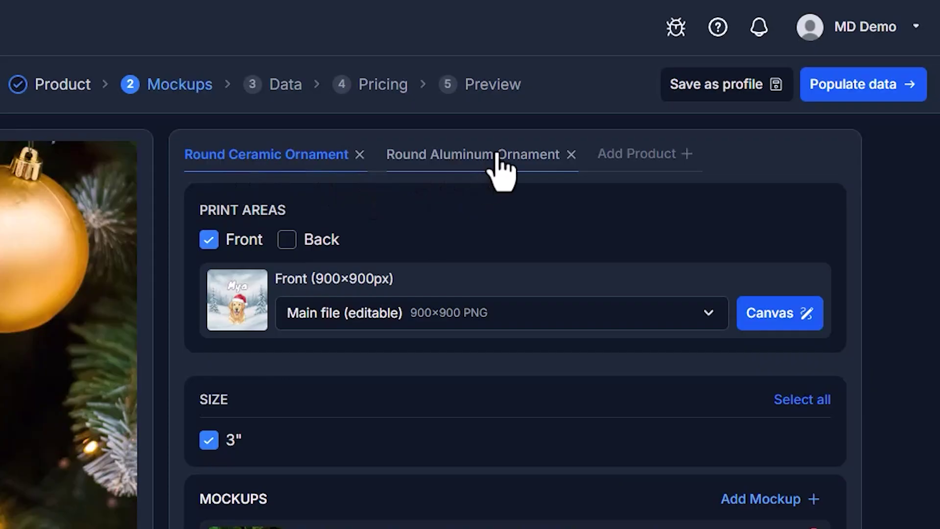
# Open the Round Aluminum Ornament's front artwork in Canvas, check the fit of both pet designs and save them
pyautogui.click(494, 149)
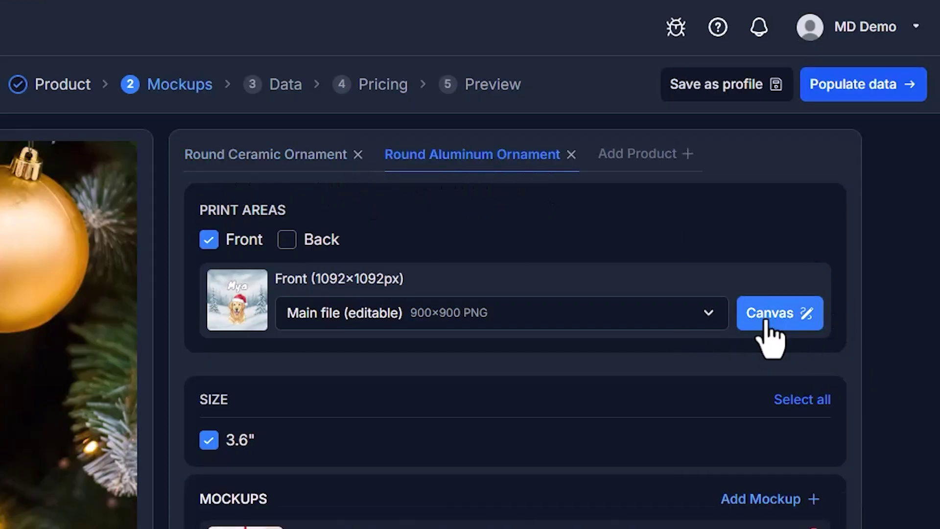
pyautogui.click(784, 316)
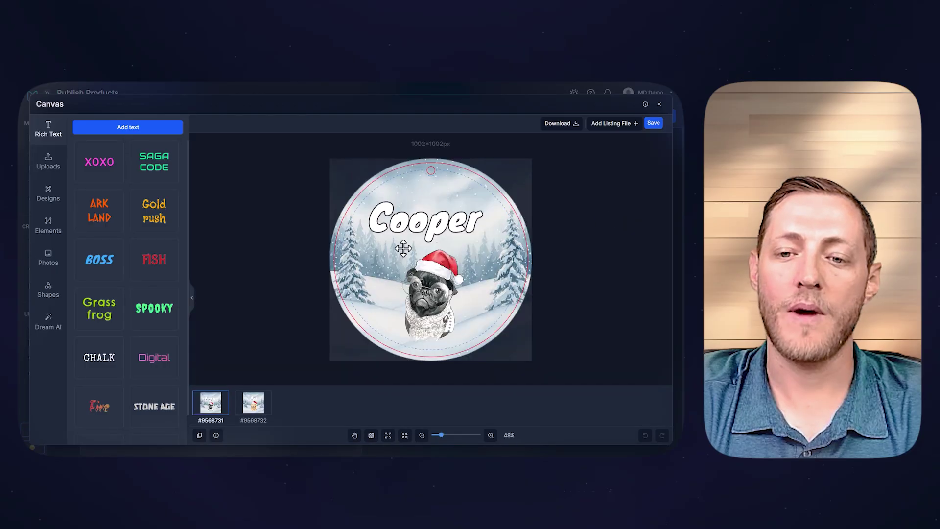
pyautogui.click(267, 404)
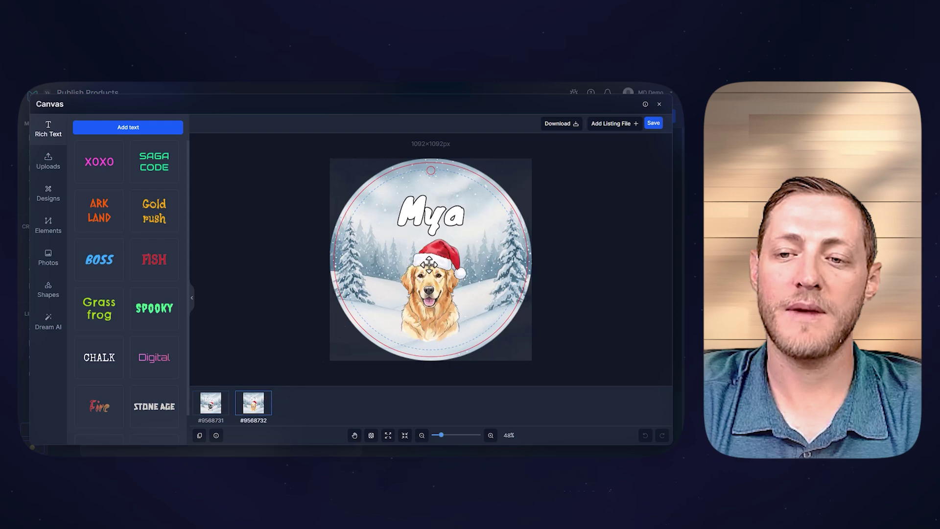
pyautogui.click(654, 124)
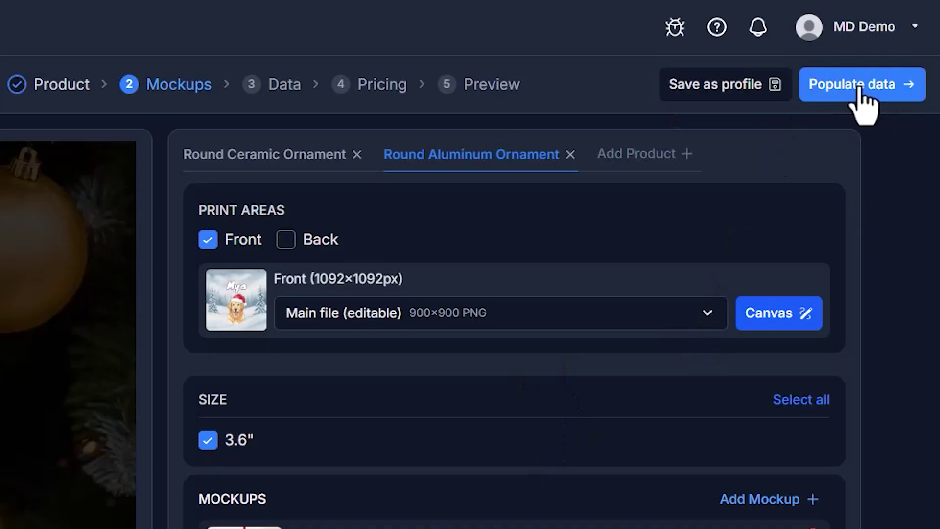
# Continue to the listing data, open Vision AI, keep the main file as input and set the product type to Ornament
pyautogui.click(860, 94)
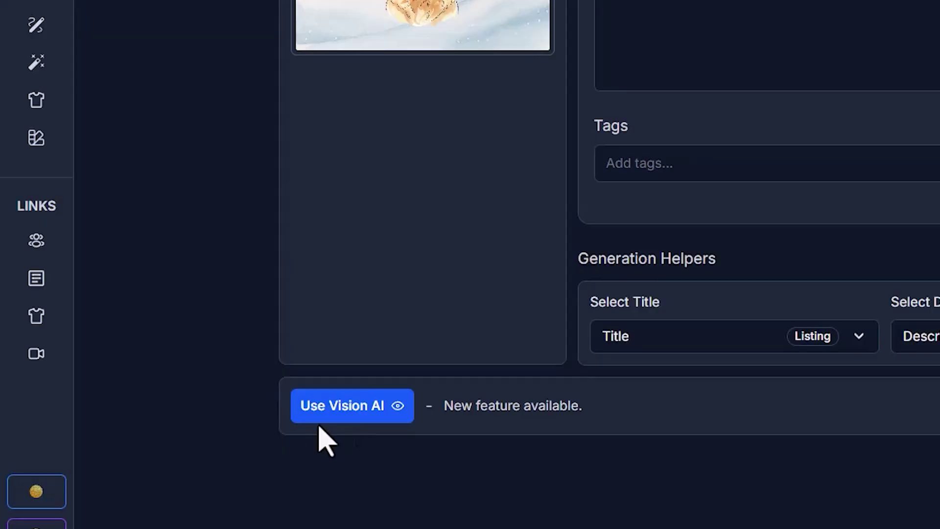
pyautogui.click(326, 427)
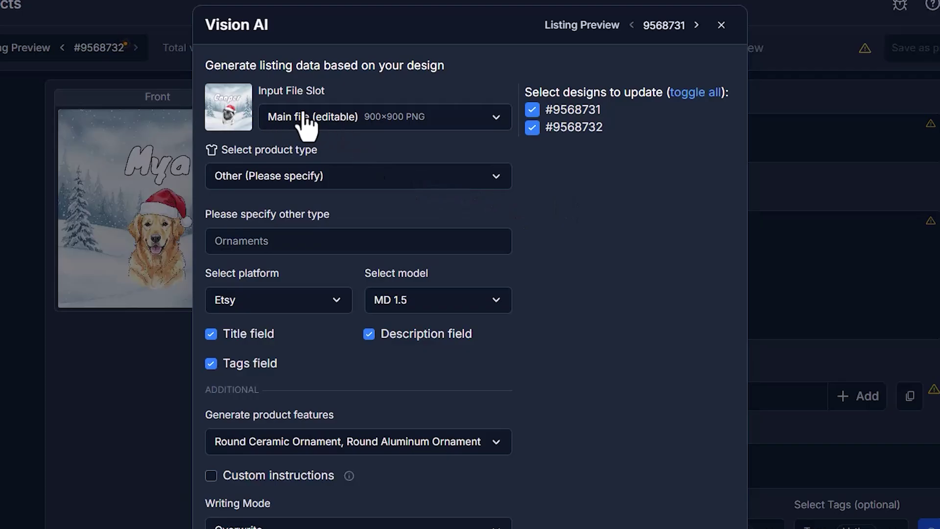
pyautogui.click(327, 120)
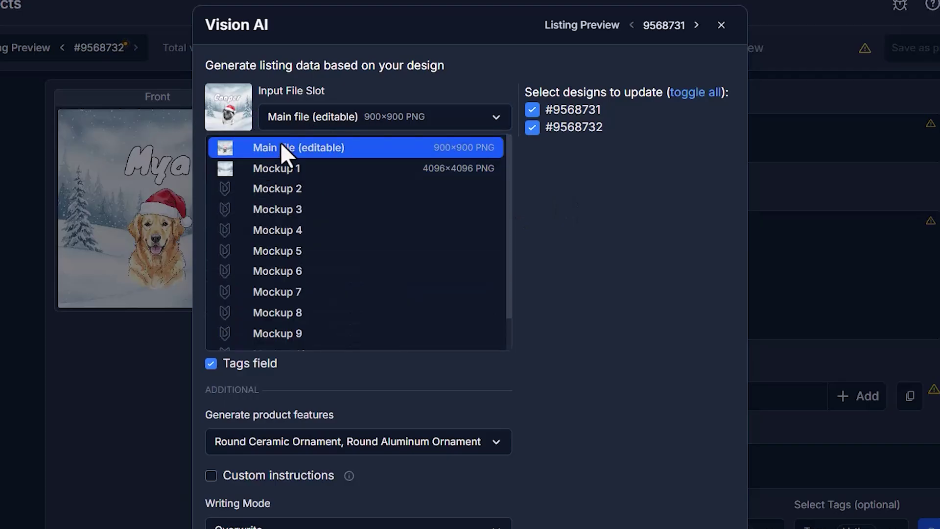
pyautogui.click(281, 147)
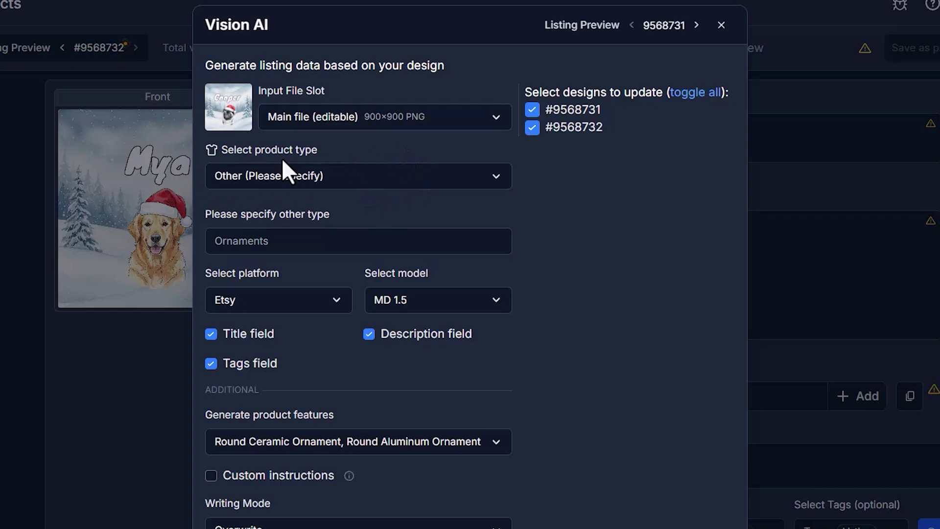
pyautogui.click(313, 181)
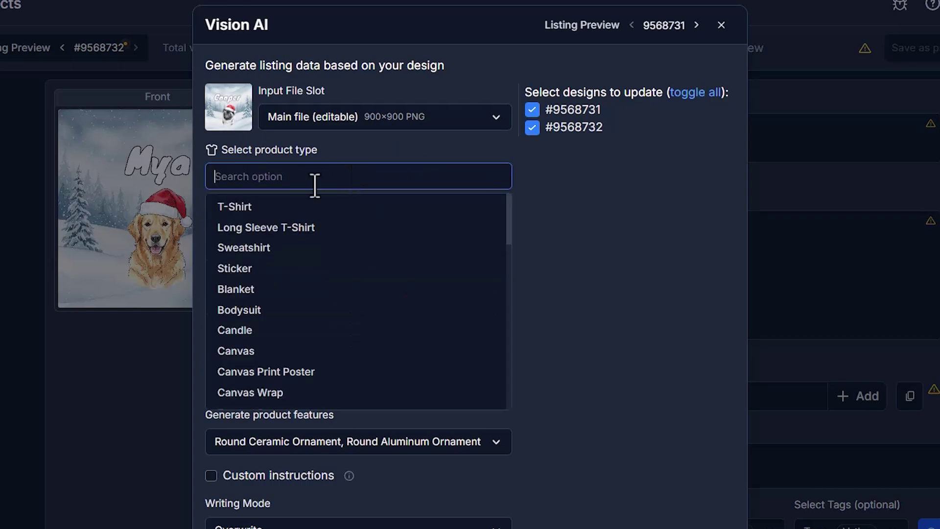
pyautogui.write('Ornam')
pyautogui.click(289, 197)
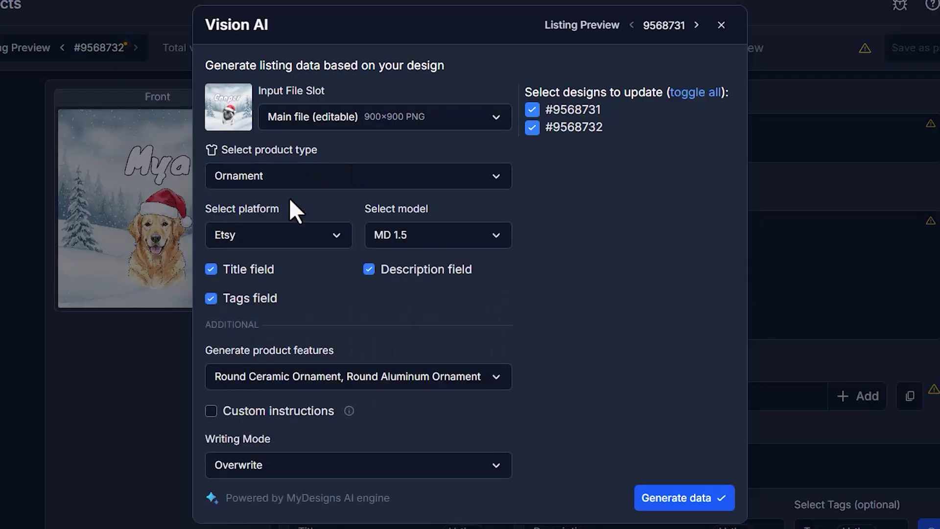
# Choose the MD 2.5 (Recommended) model and generate Etsy titles, descriptions and tags for both designs, with both ornaments' product features included
pyautogui.click(441, 239)
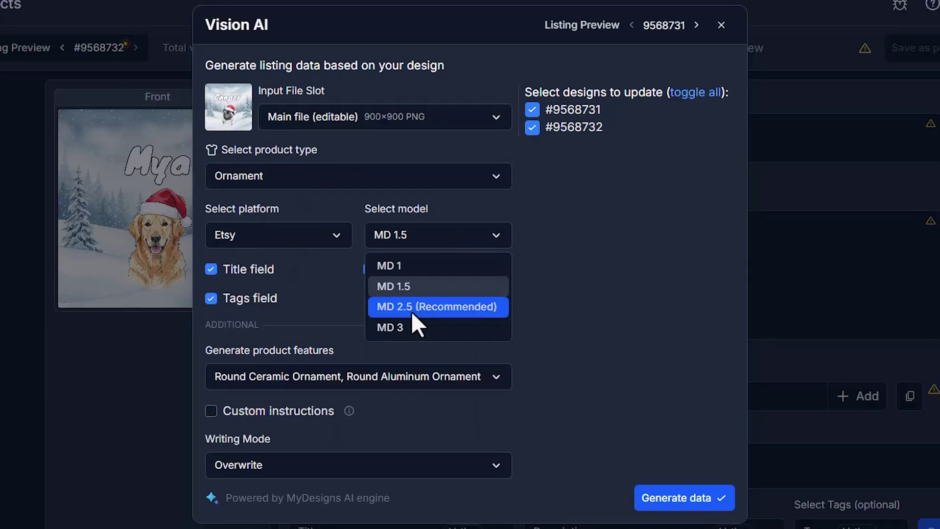
pyautogui.click(432, 308)
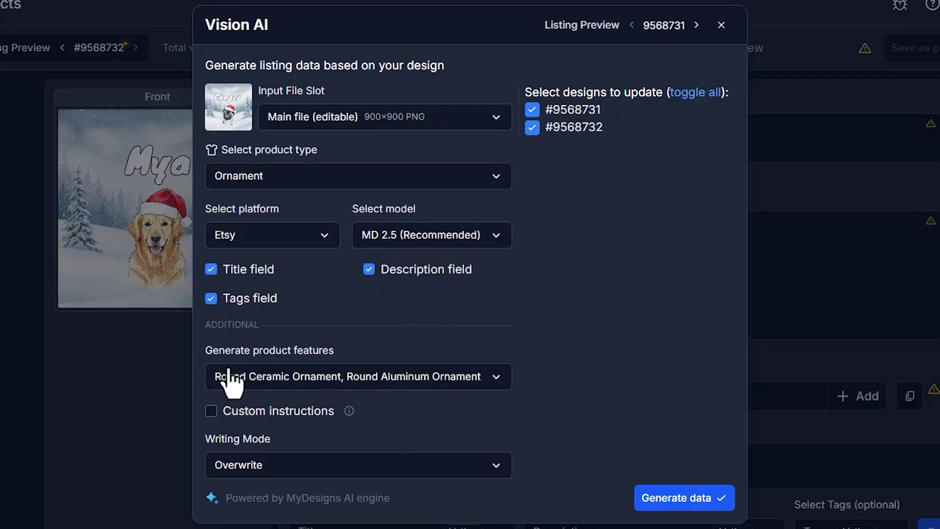
pyautogui.click(384, 382)
pyautogui.click(522, 314)
pyautogui.click(677, 507)
pyautogui.click(489, 143)
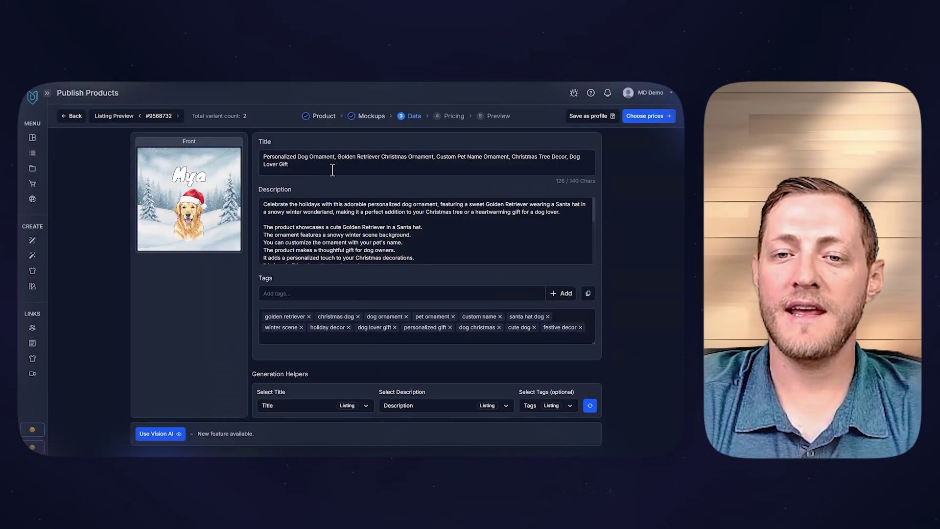
# Review the golden retriever listing's generated title and description, including the ceramic and aluminum product features
pyautogui.scroll(-5, 347, 236)
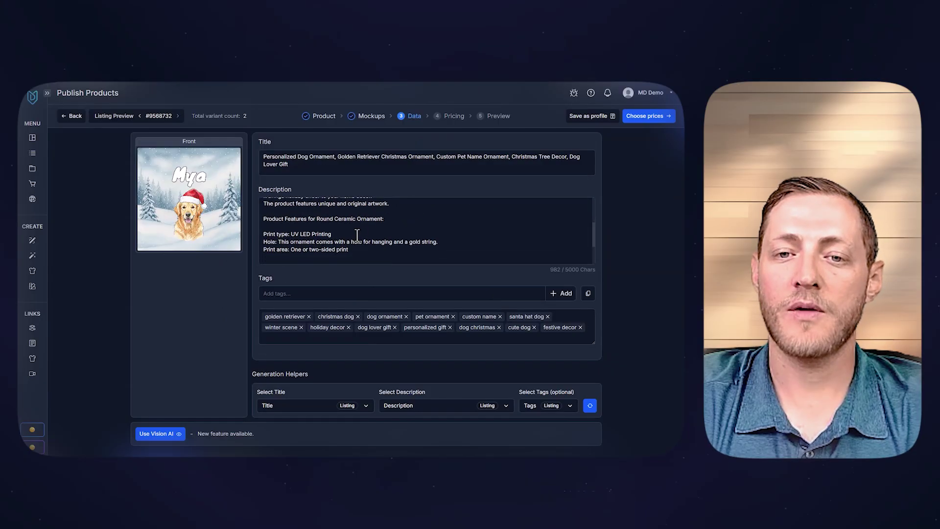
pyautogui.scroll(4, 348, 236)
pyautogui.scroll(1, 347, 237)
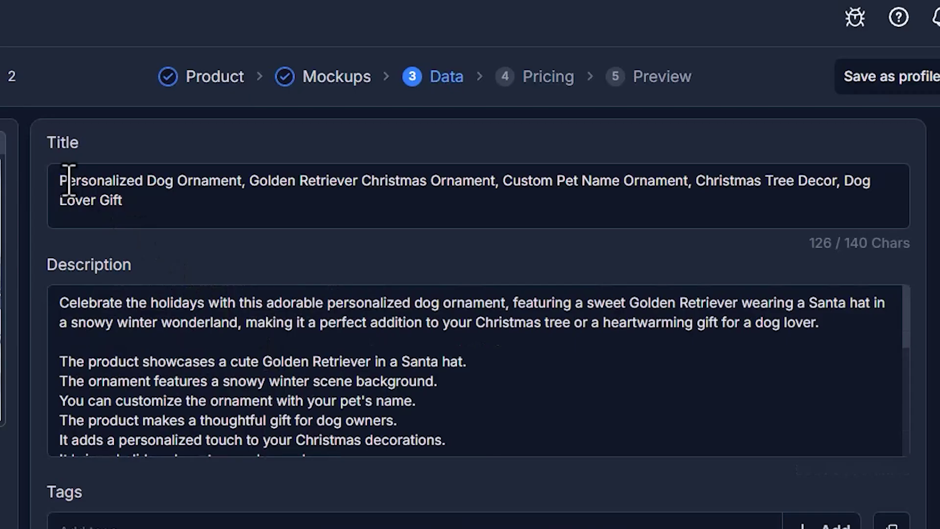
pyautogui.moveTo(60, 180); pyautogui.dragTo(247, 179)
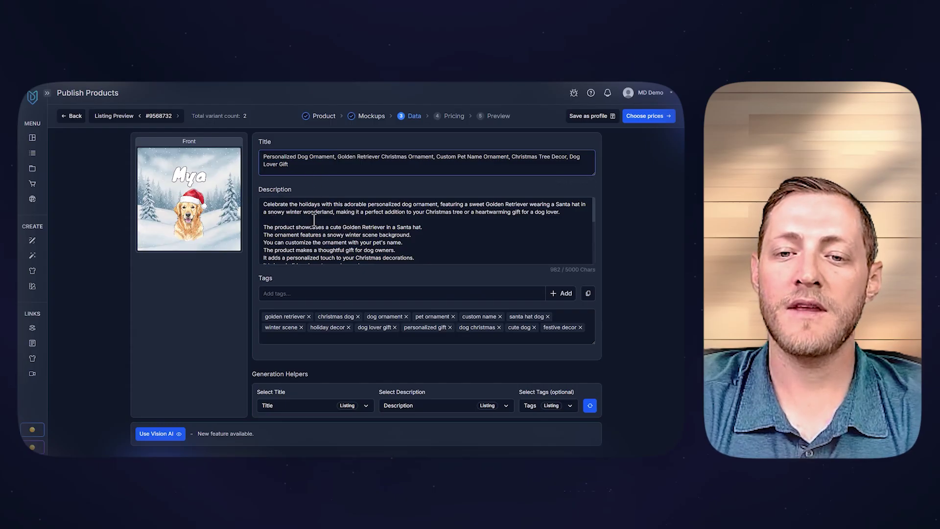
pyautogui.scroll(-5, 313, 221)
pyautogui.moveTo(262, 219); pyautogui.dragTo(281, 223)
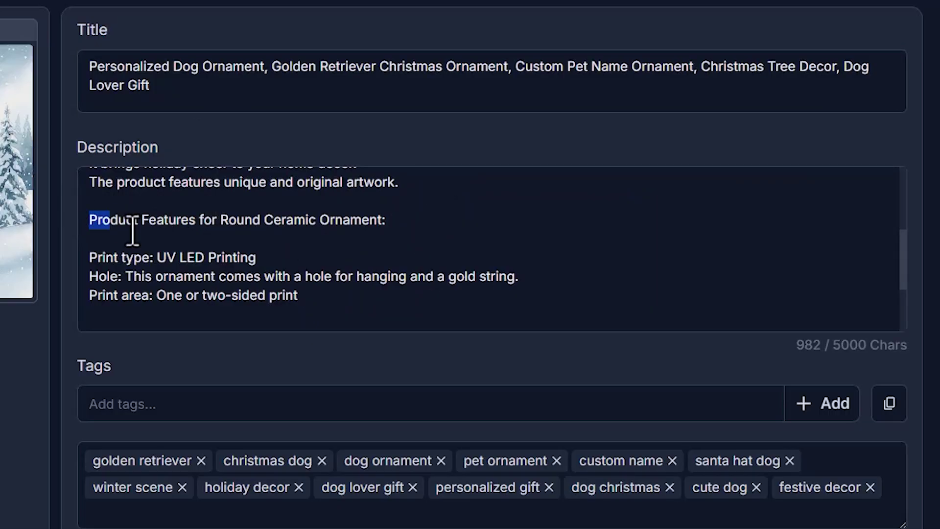
pyautogui.moveTo(133, 232); pyautogui.dragTo(415, 308)
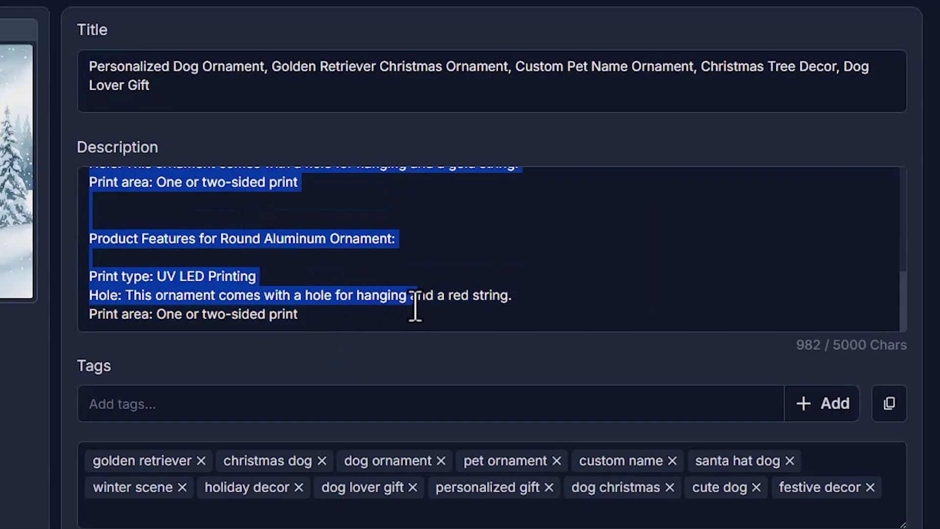
pyautogui.click(413, 304)
pyautogui.scroll(2, 301, 260)
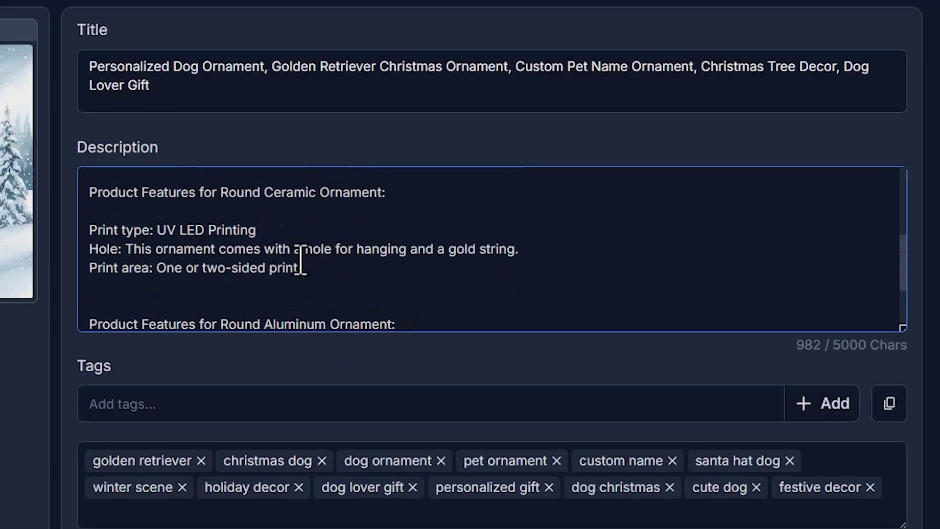
pyautogui.scroll(3, 364, 217)
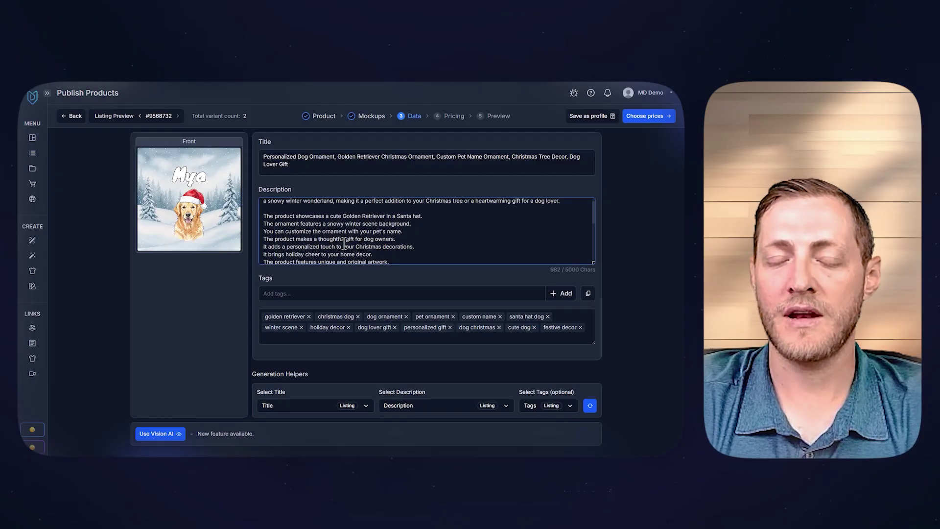
pyautogui.scroll(1, 343, 230)
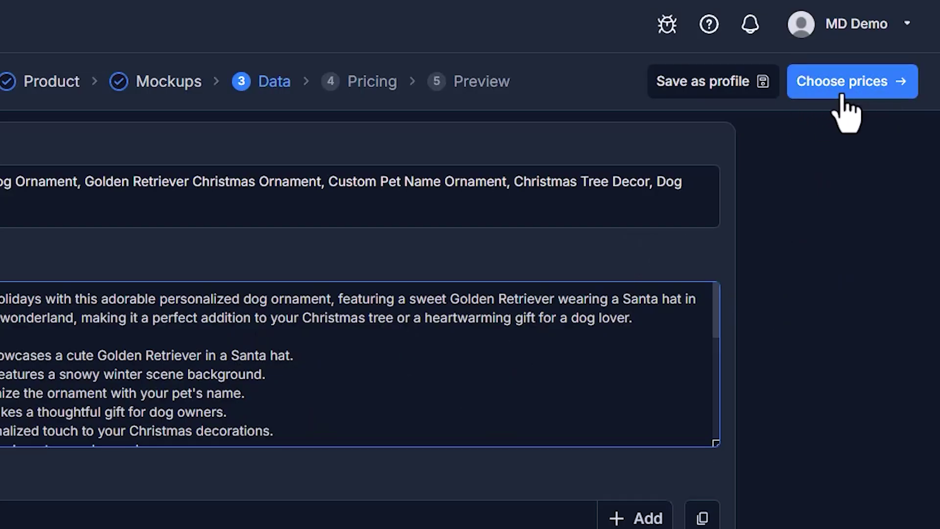
# Continue past pricing to the publish preview, and check the listings and that the store is MDSVGShop
pyautogui.click(644, 120)
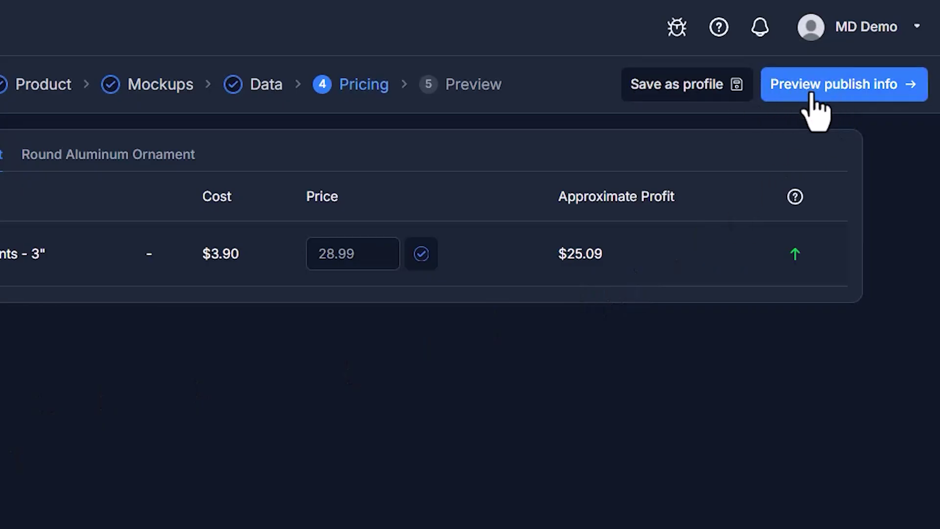
pyautogui.click(811, 95)
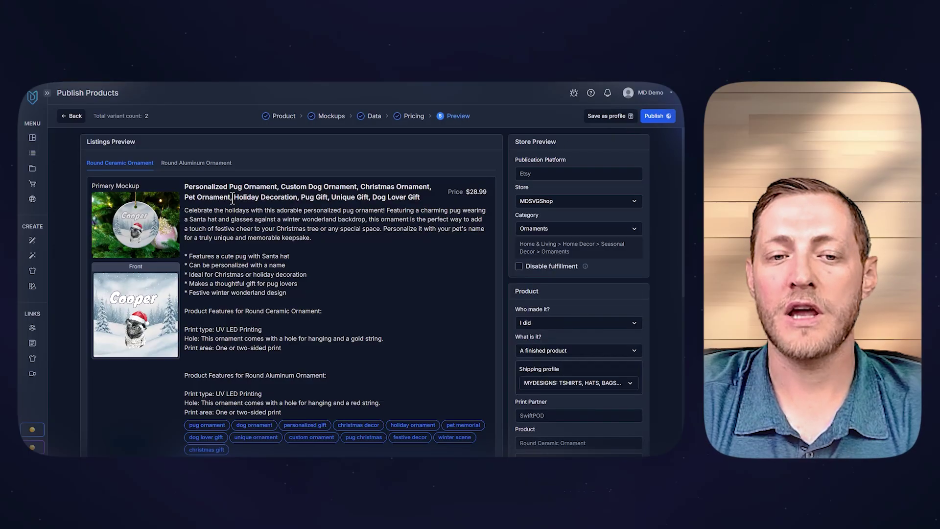
pyautogui.scroll(-1, 224, 198)
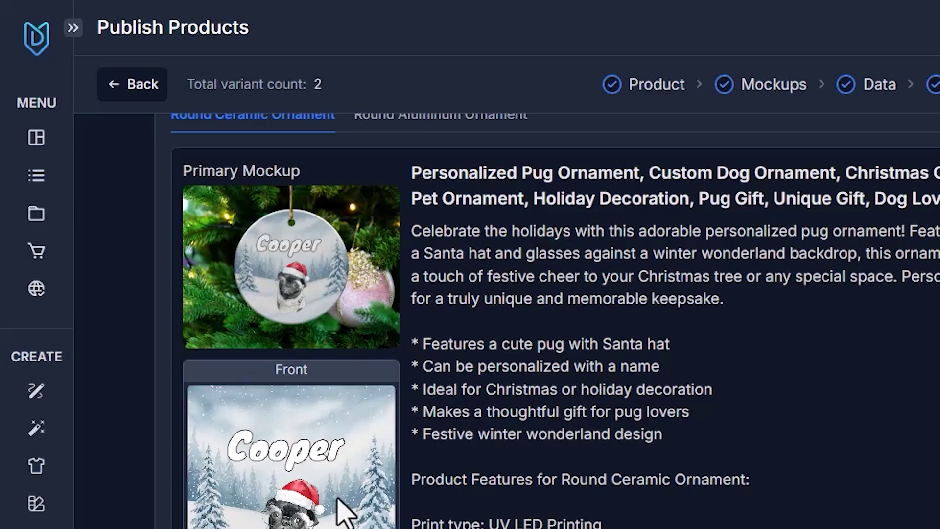
pyautogui.scroll(-1, 352, 441)
pyautogui.scroll(1, 394, 411)
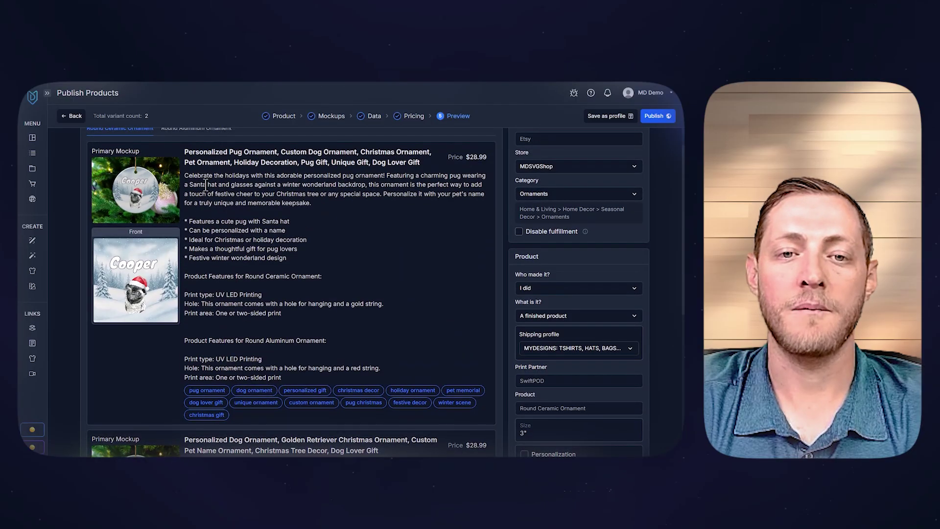
pyautogui.scroll(-4, 206, 185)
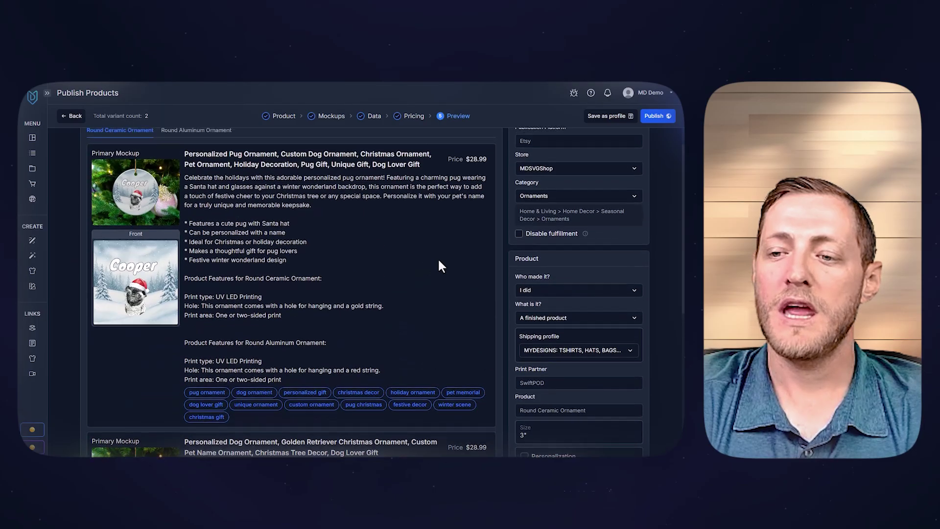
pyautogui.scroll(1, 439, 264)
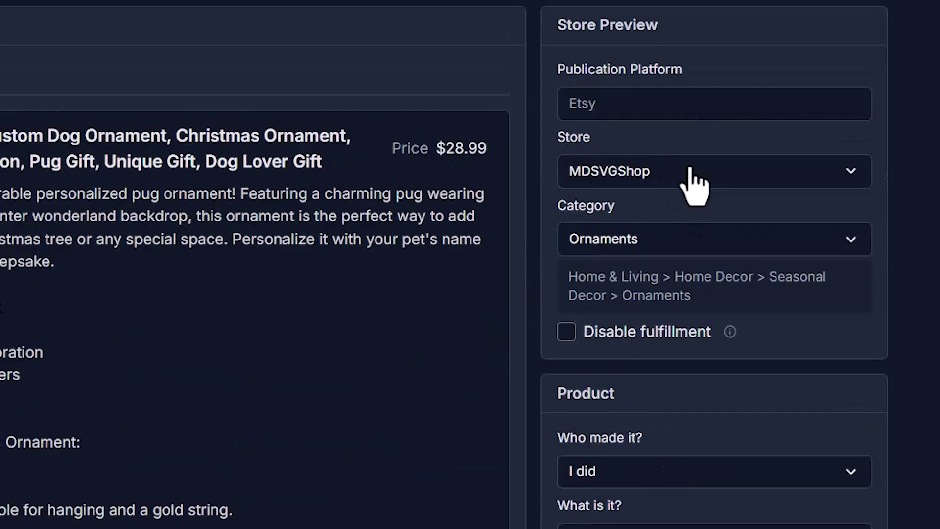
pyautogui.click(567, 200)
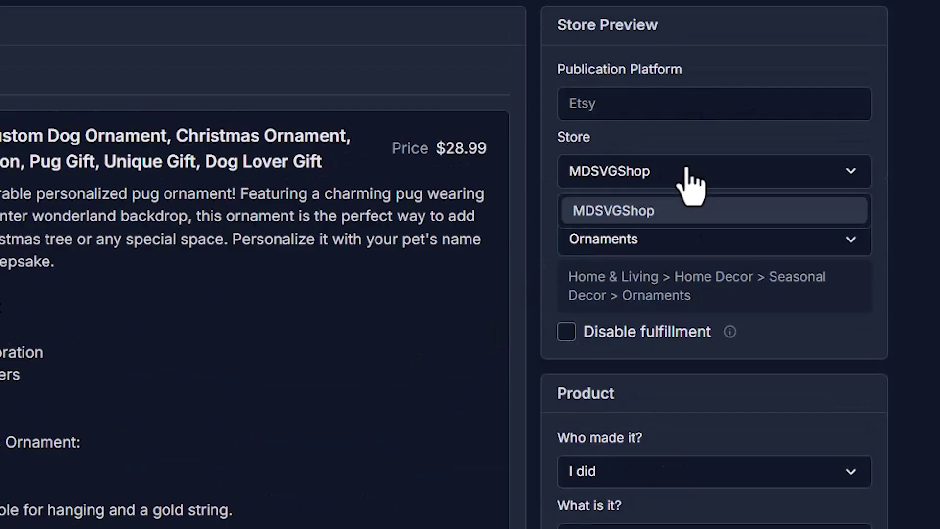
pyautogui.click(653, 168)
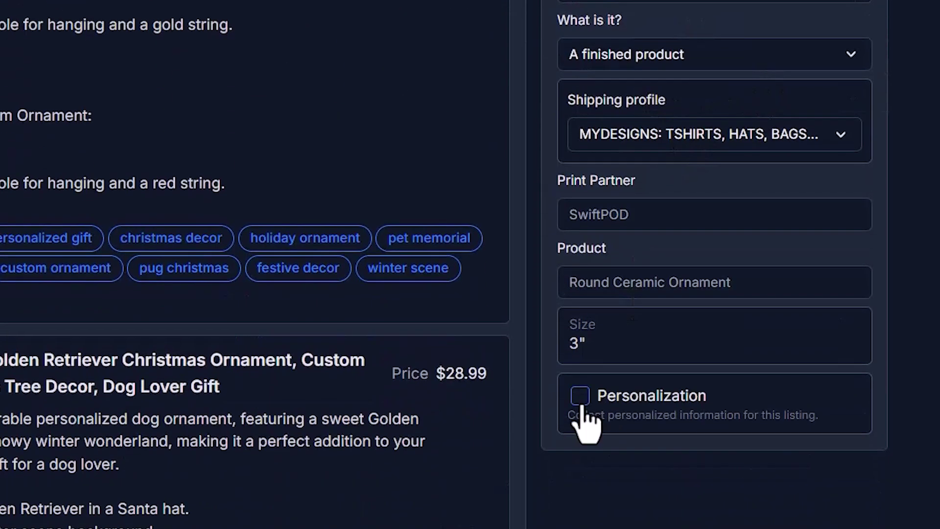
# Enable personalization with the instructions "1. Send me a message with a picture of your pet." and, on a new line, "2. Send me your pets name."
pyautogui.click(603, 397)
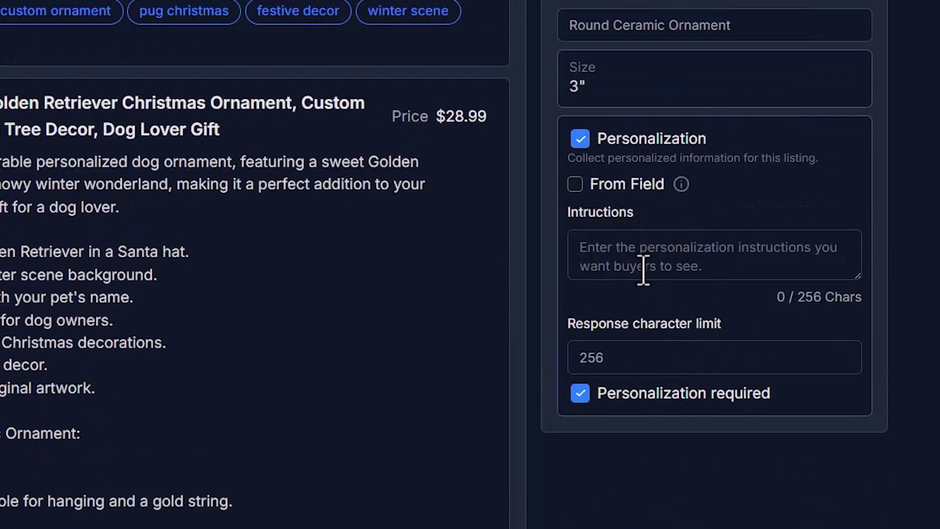
pyautogui.click(673, 254)
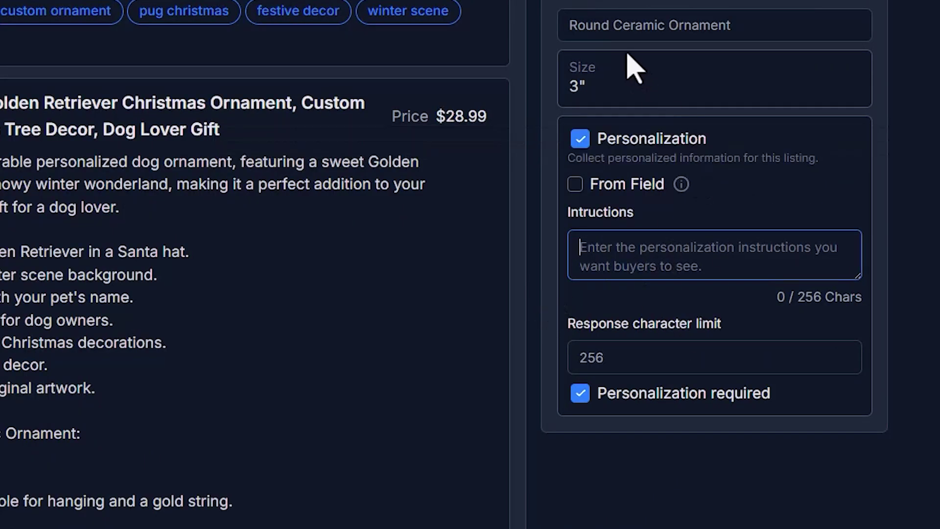
pyautogui.write('1')
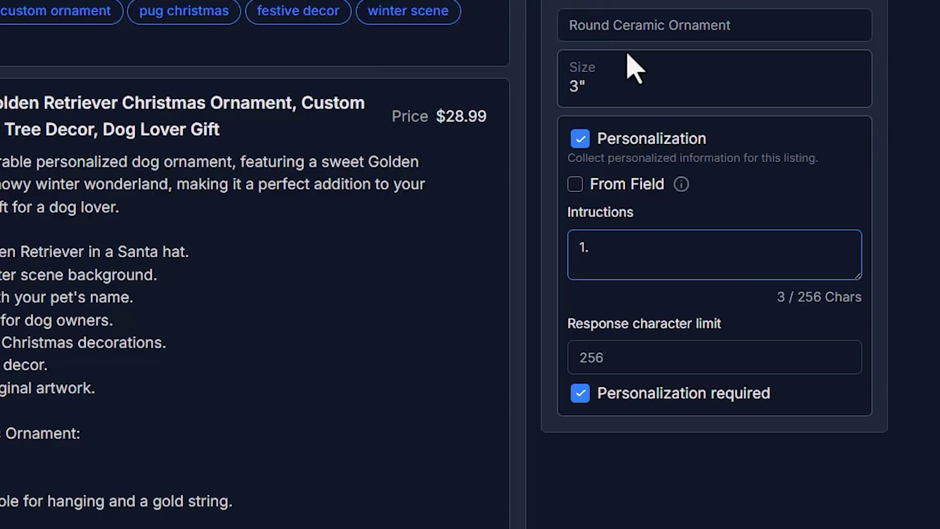
pyautogui.write('. Send me a me')
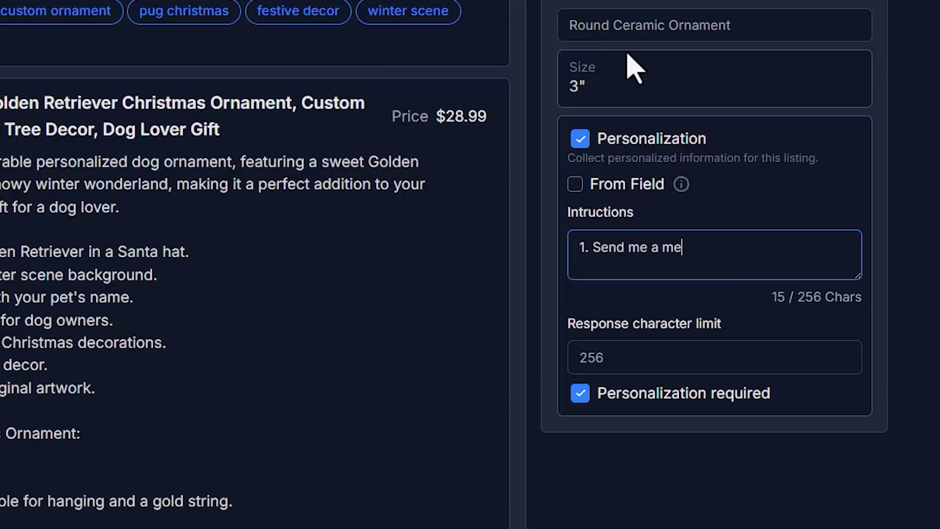
pyautogui.write('ssage with a pic')
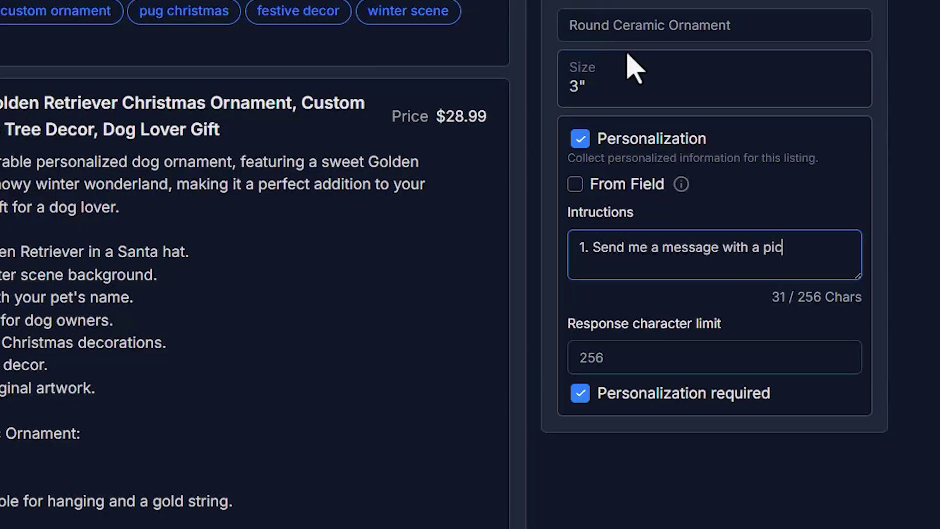
pyautogui.write('ture of your pet')
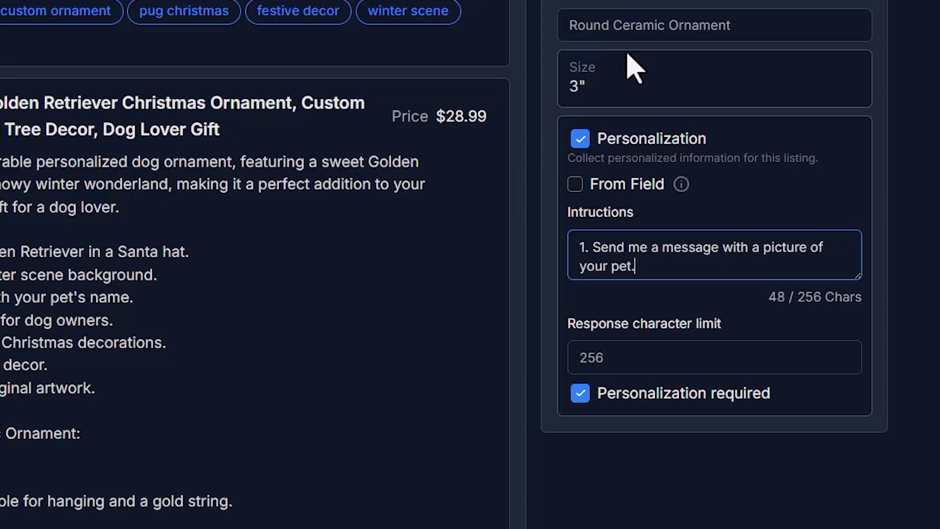
pyautogui.write('.')
pyautogui.press('Return')
pyautogui.write('2')
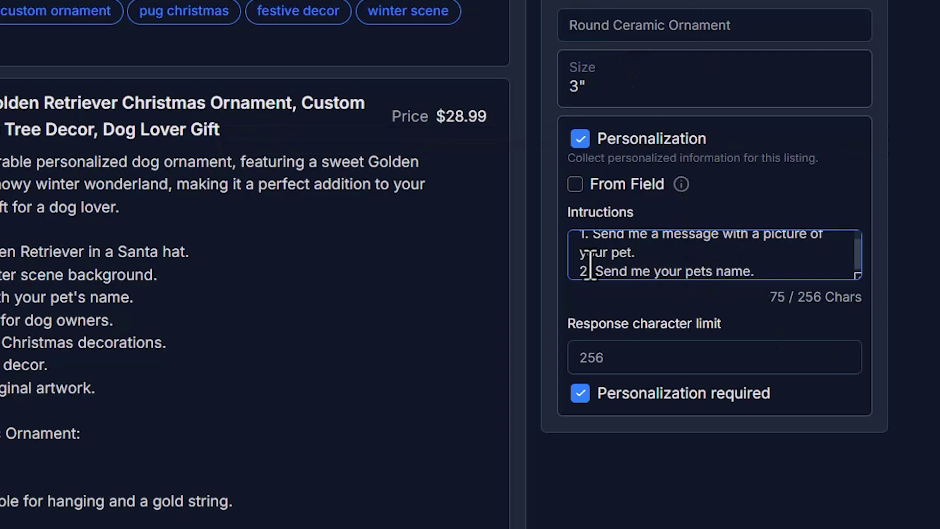
# Publish the products to Etsy, switch to Etsy Shop Manager, and start publishing both draft ornament listings
pyautogui.scroll(5, 593, 196)
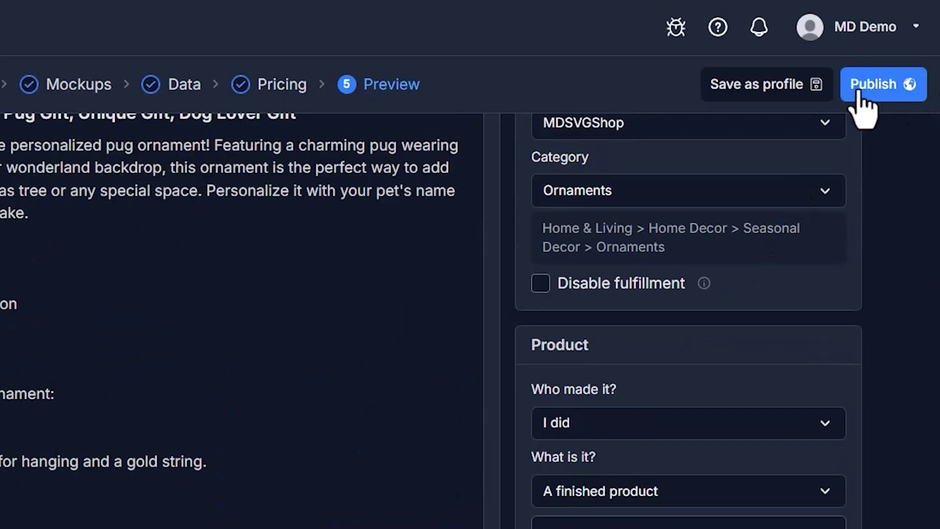
pyautogui.click(859, 92)
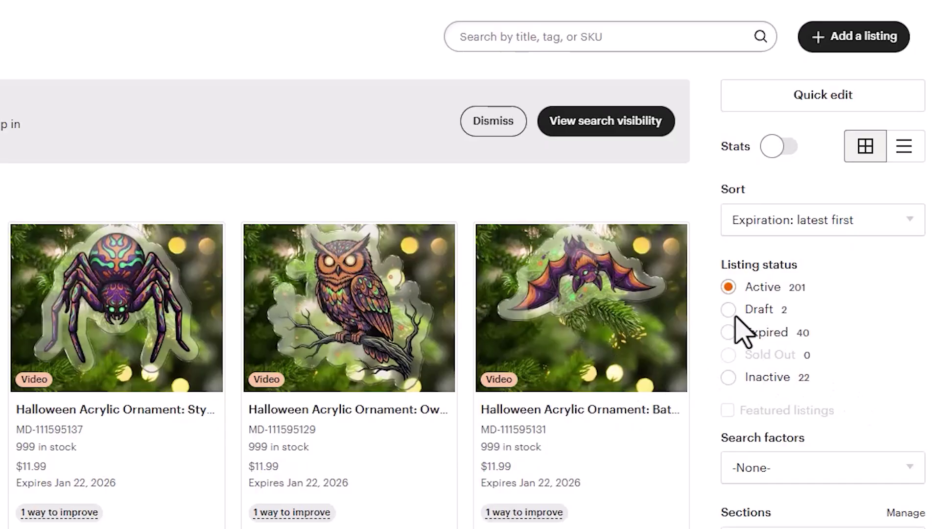
pyautogui.click(728, 309)
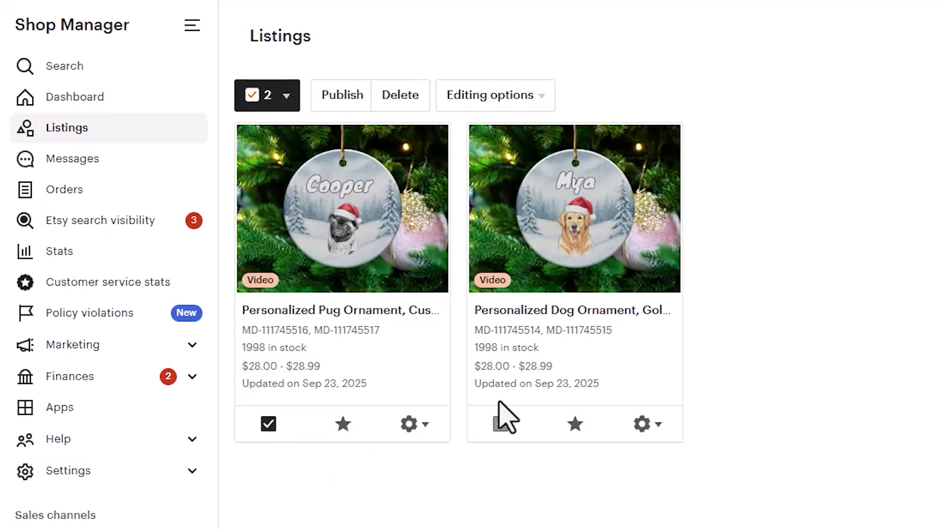
pyautogui.click(329, 98)
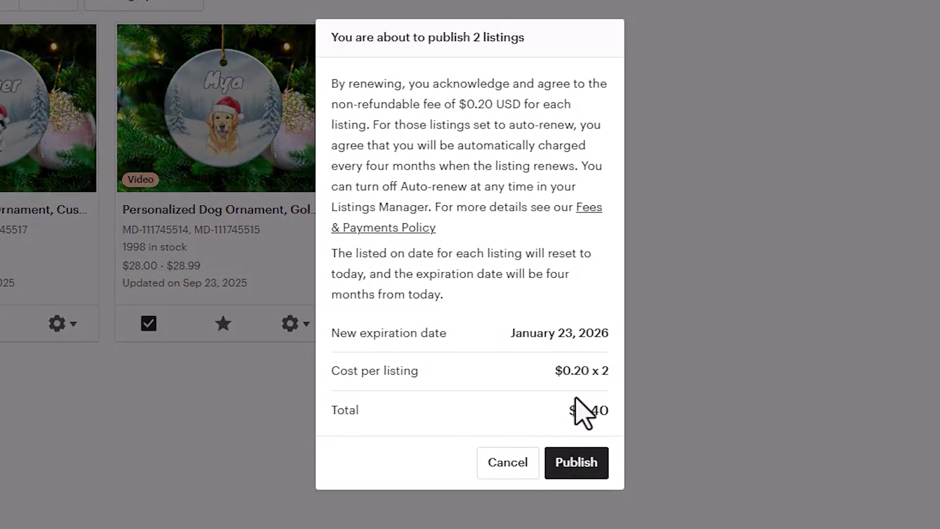